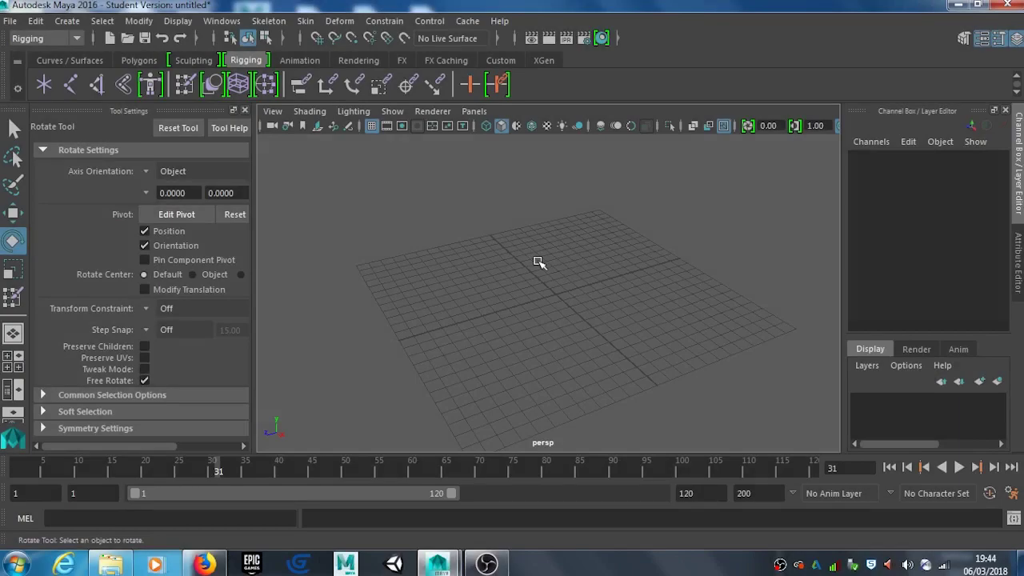
Step: Tumble the empty grid view and close Tool Settings to widen the perspective viewport
alt+drag(539, 263, 567, 268)
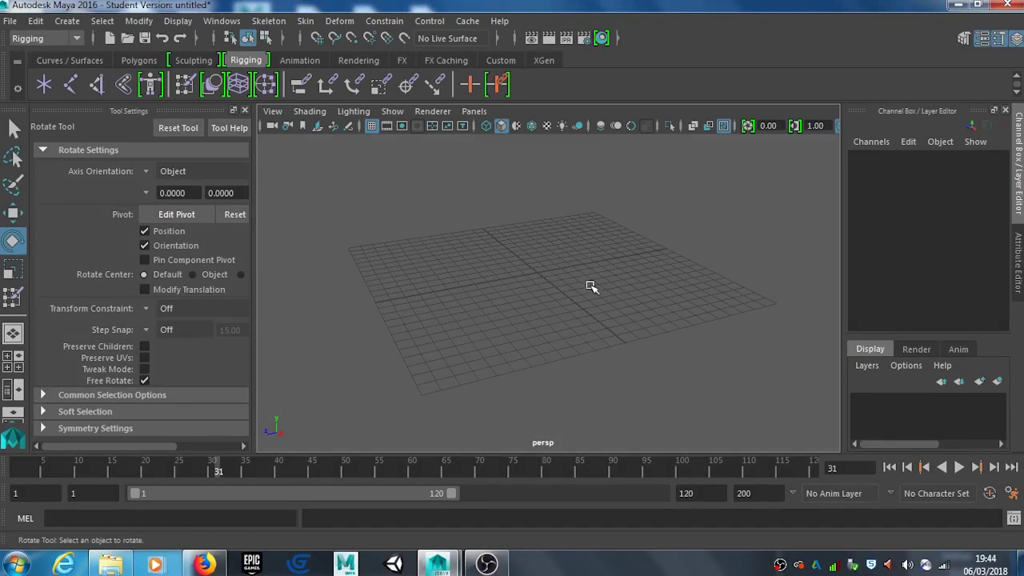
alt+drag(592, 265, 722, 365)
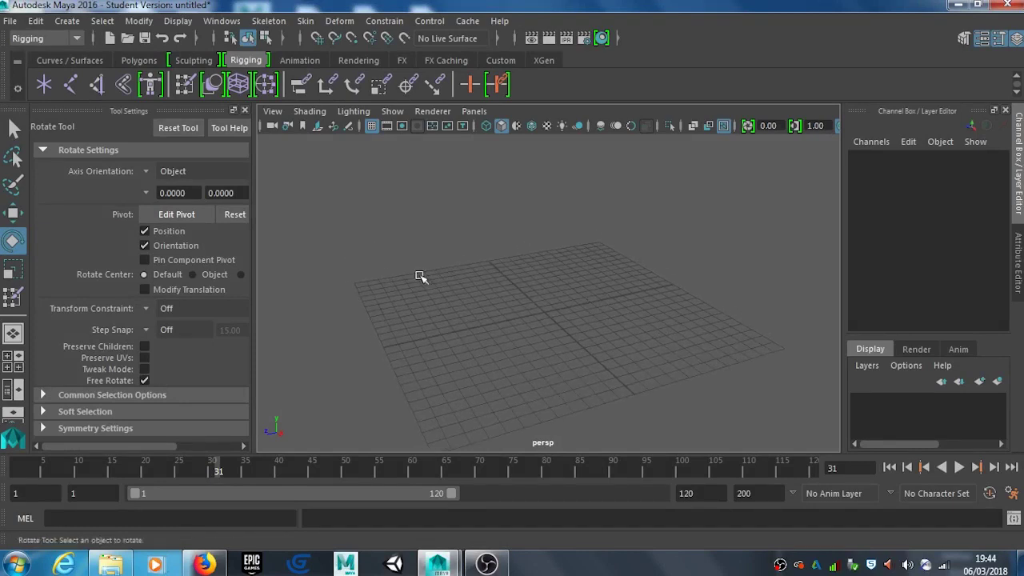
click(244, 111)
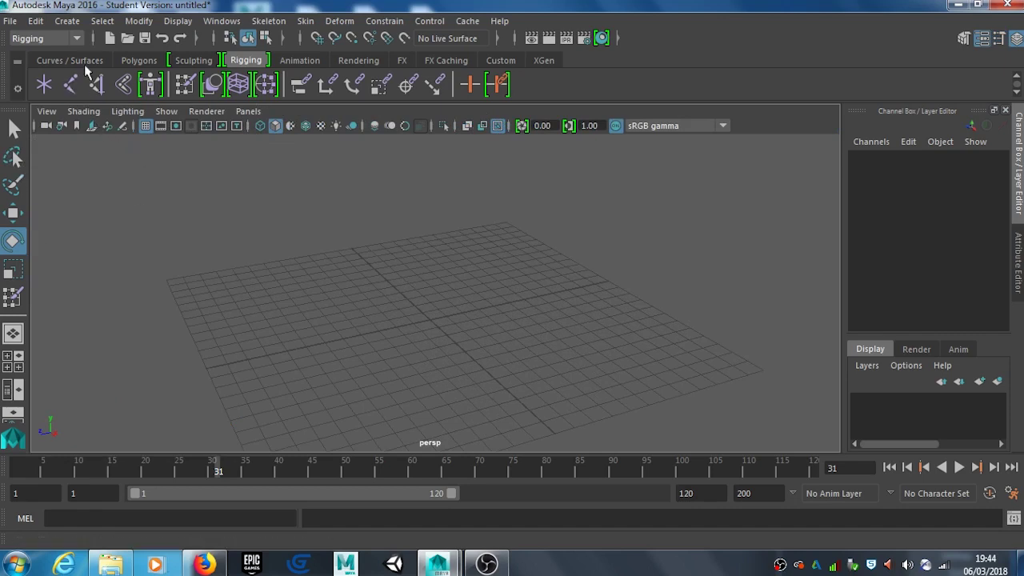
Step: Create a polygon cube at the origin from the Modeling menu set's Polygons shelf
click(68, 38)
click(57, 55)
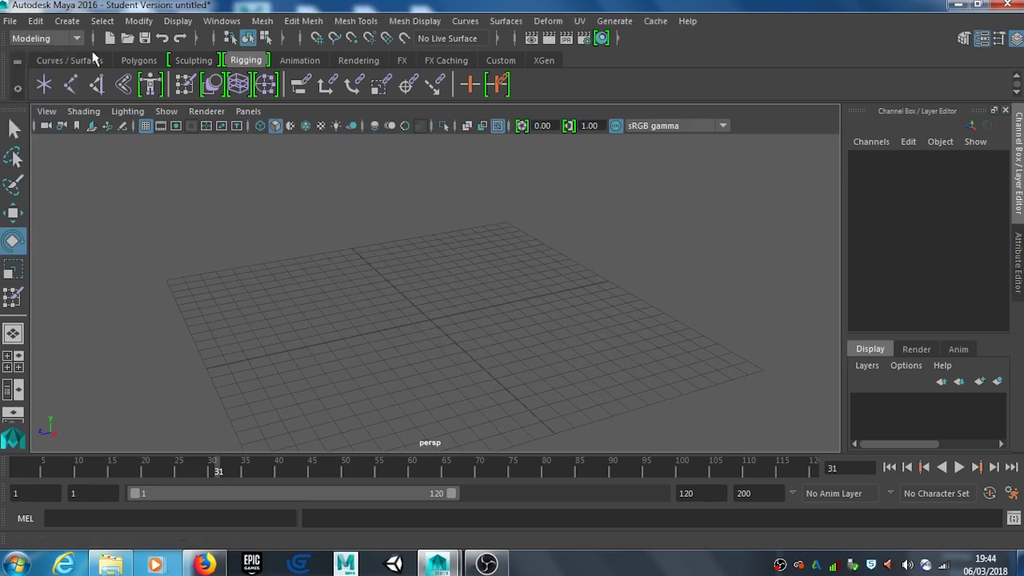
click(138, 61)
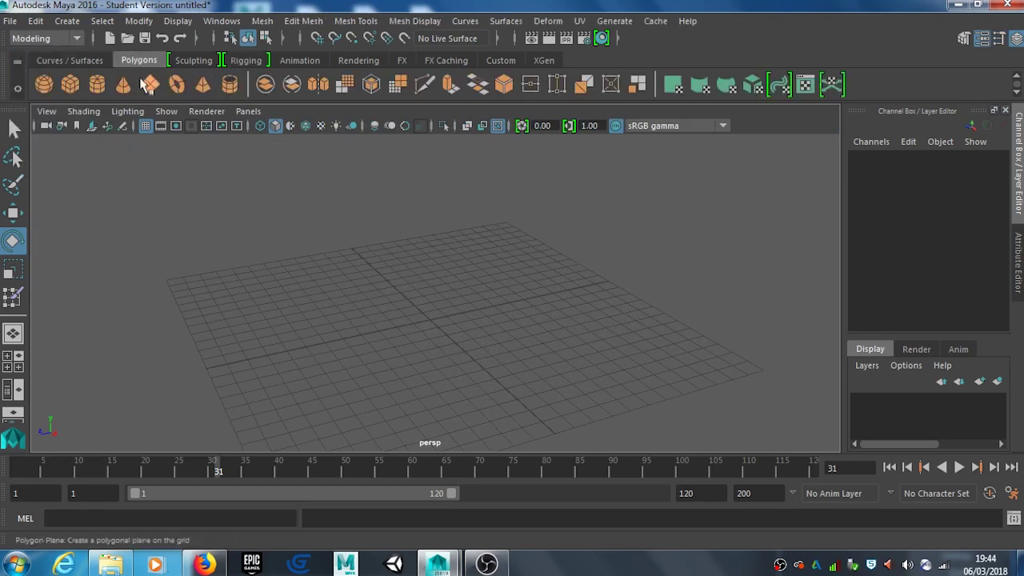
click(70, 84)
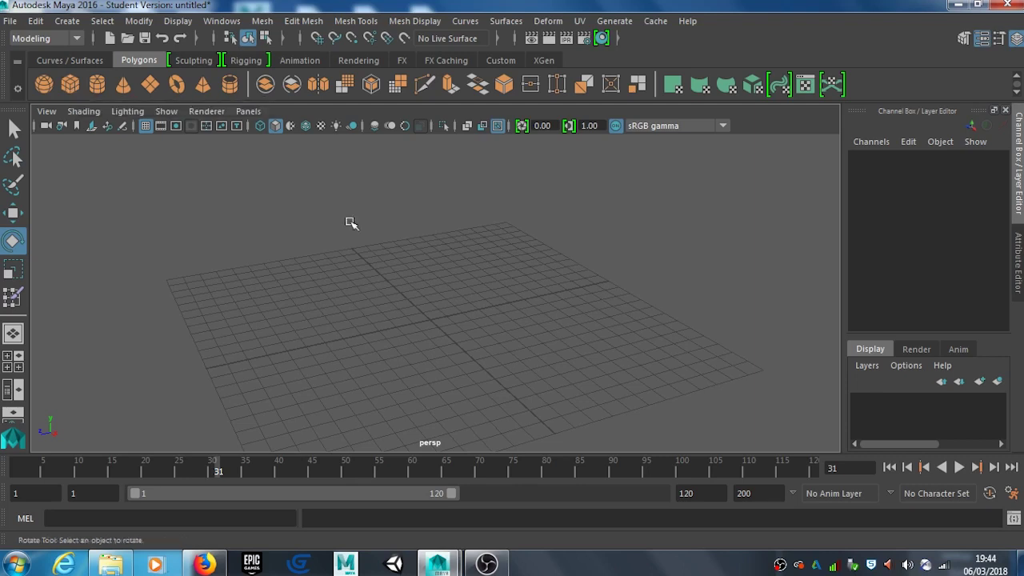
key(F3)
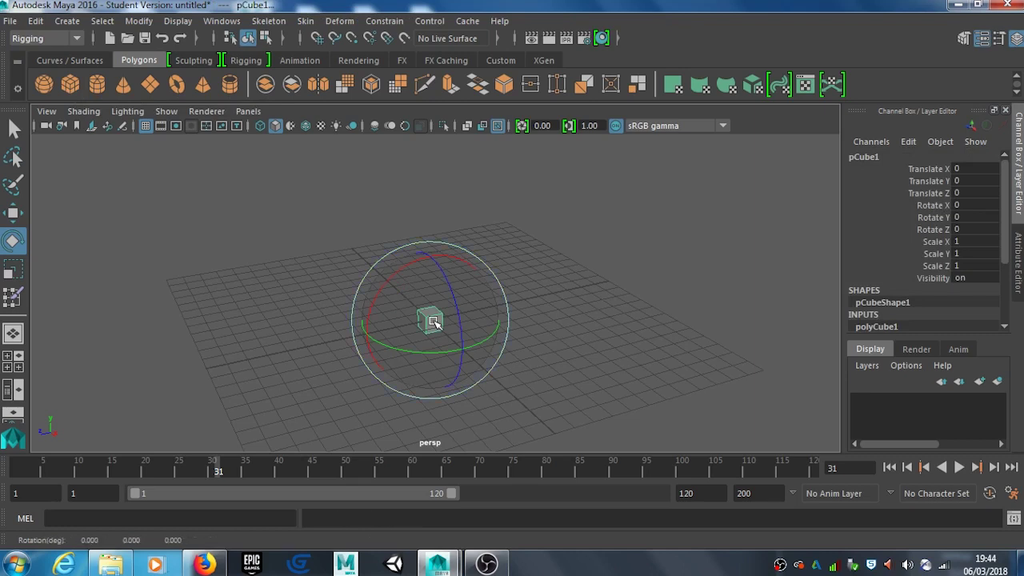
Step: Scale the cube uniformly to 9.338 and raise it to Translate Y 4.691
key(r)
drag(433, 322, 558, 305)
key(w)
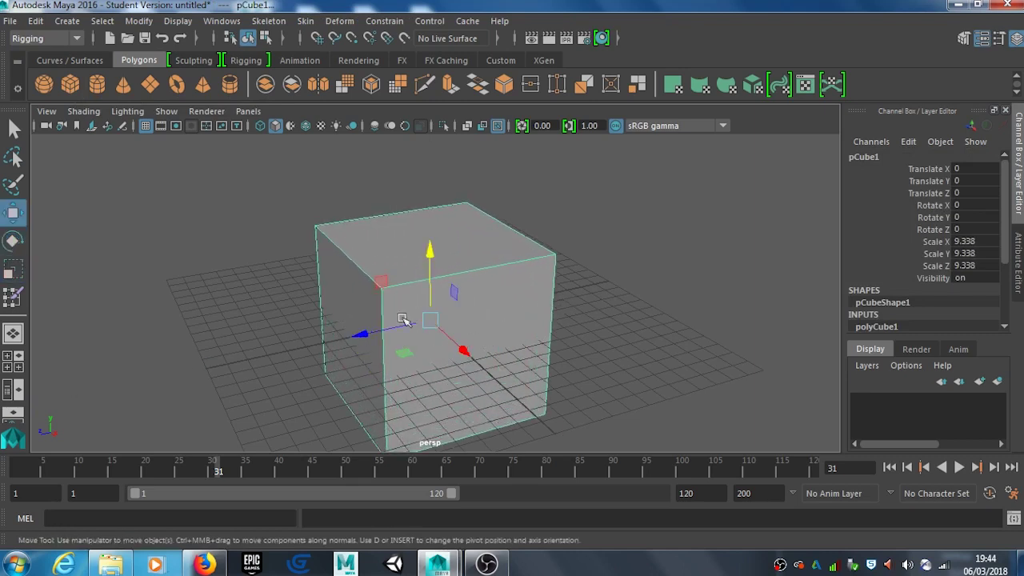
drag(428, 246, 429, 152)
alt+drag(456, 304, 416, 272)
drag(403, 208, 482, 318)
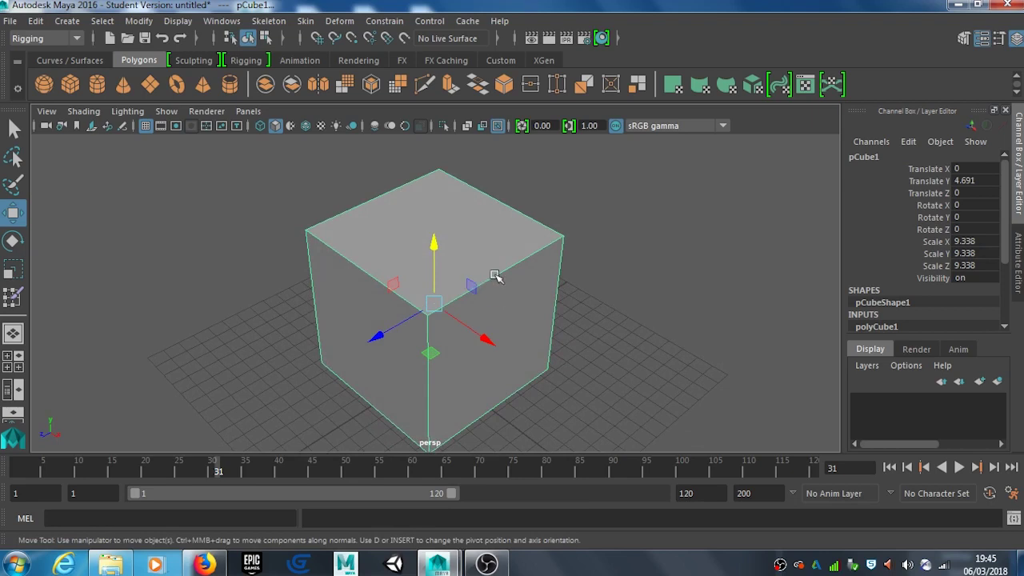
scroll(496, 275, up, 3)
scroll(496, 276, down, 5)
mouse_move(524, 329)
alt+mouse_down()
mouse_move(507, 279)
mouse_move(514, 327)
mouse_move(527, 333)
alt+mouse_up()
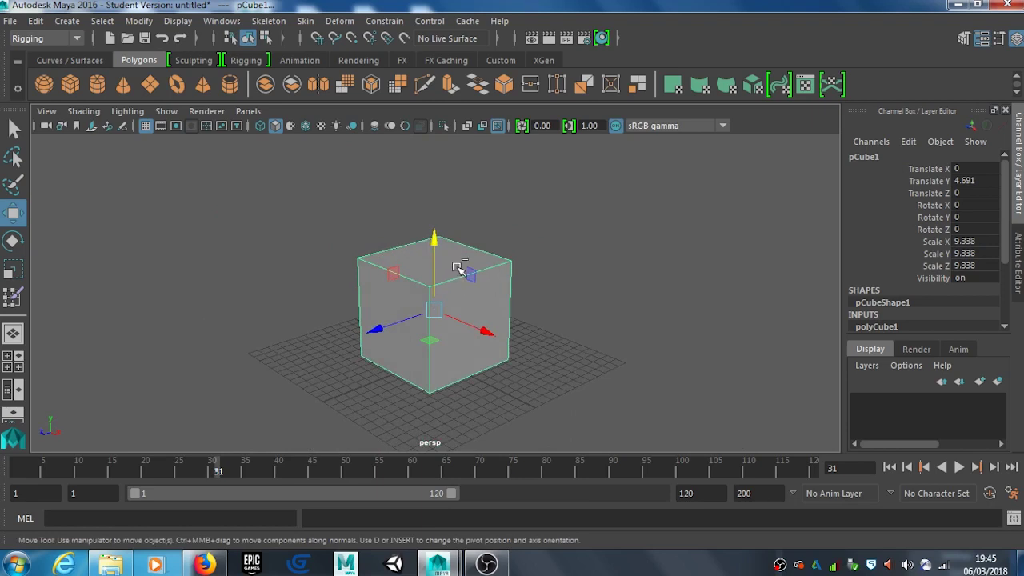
Step: Duplicate pCube1 with Ctrl+D and lift the copy above the original
key(ctrl+d)
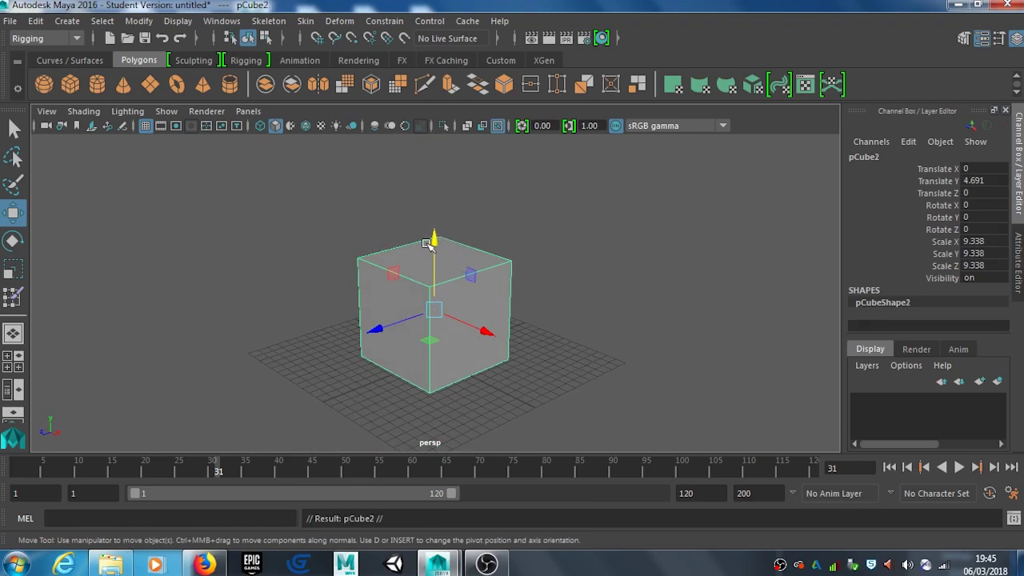
drag(434, 242, 425, 118)
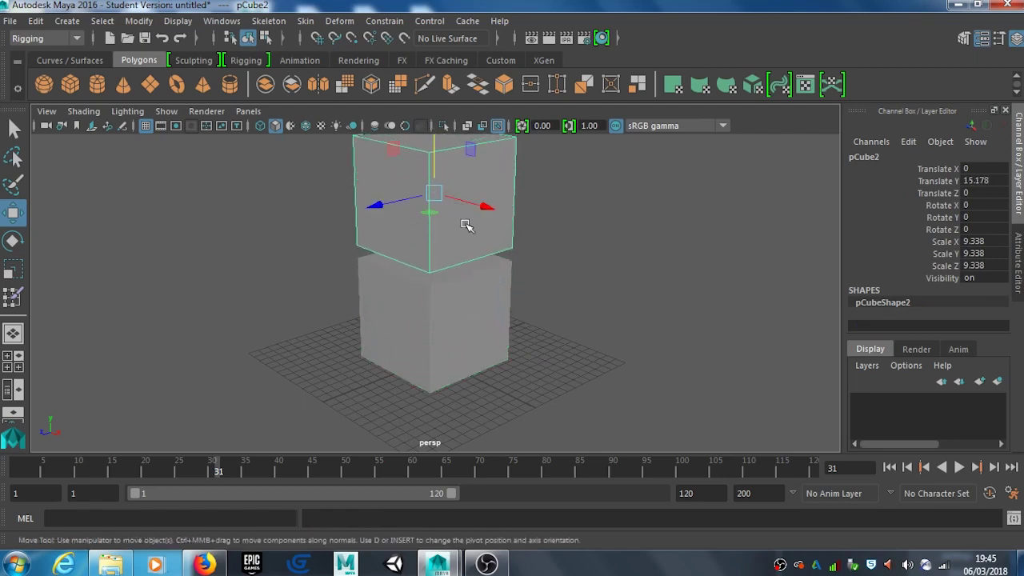
alt+drag(472, 225, 519, 320)
Step: Flatten the copy to Y scale 1.145 and float it at Translate Y 20.858
key(r)
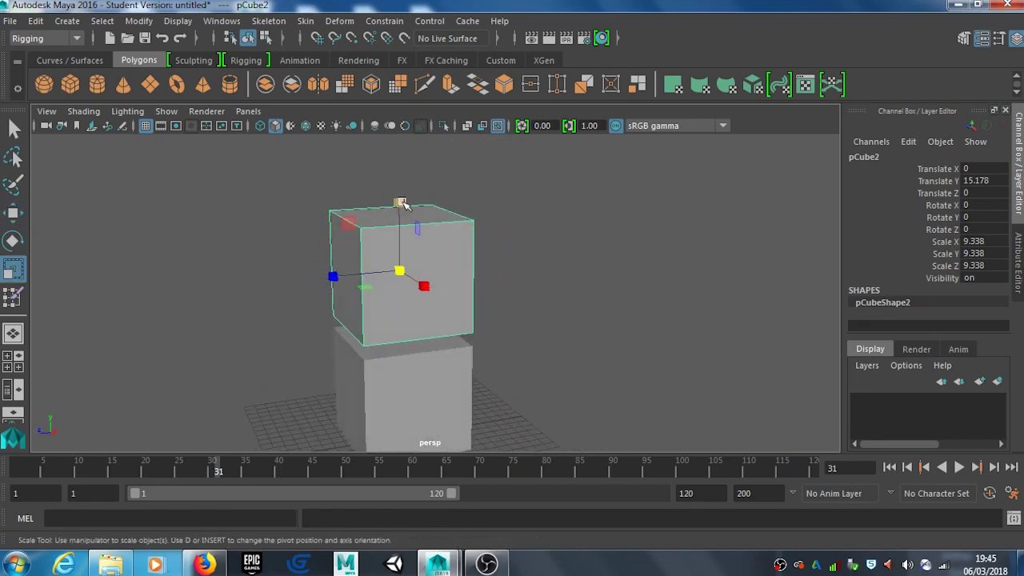
drag(400, 201, 411, 262)
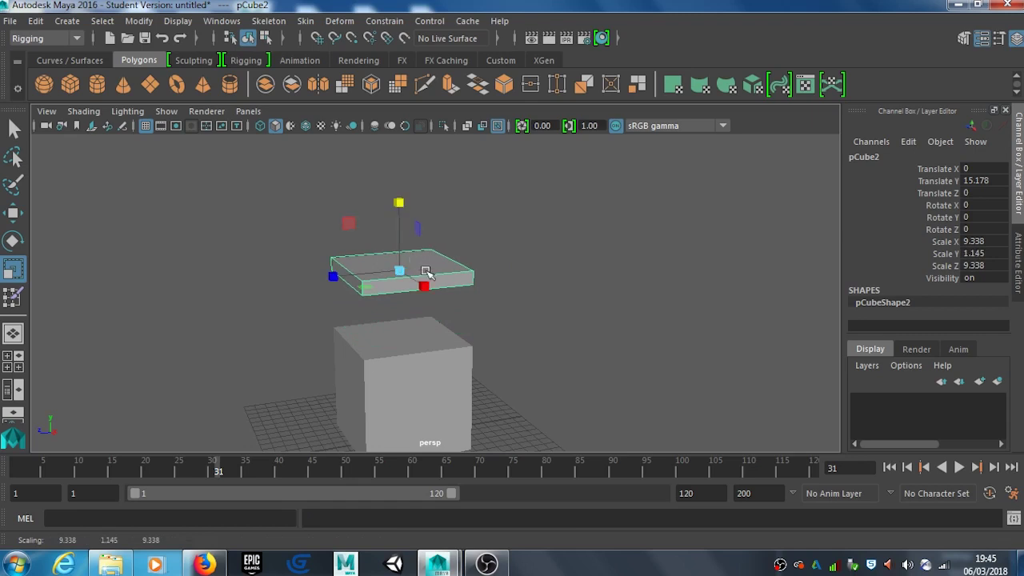
key(w)
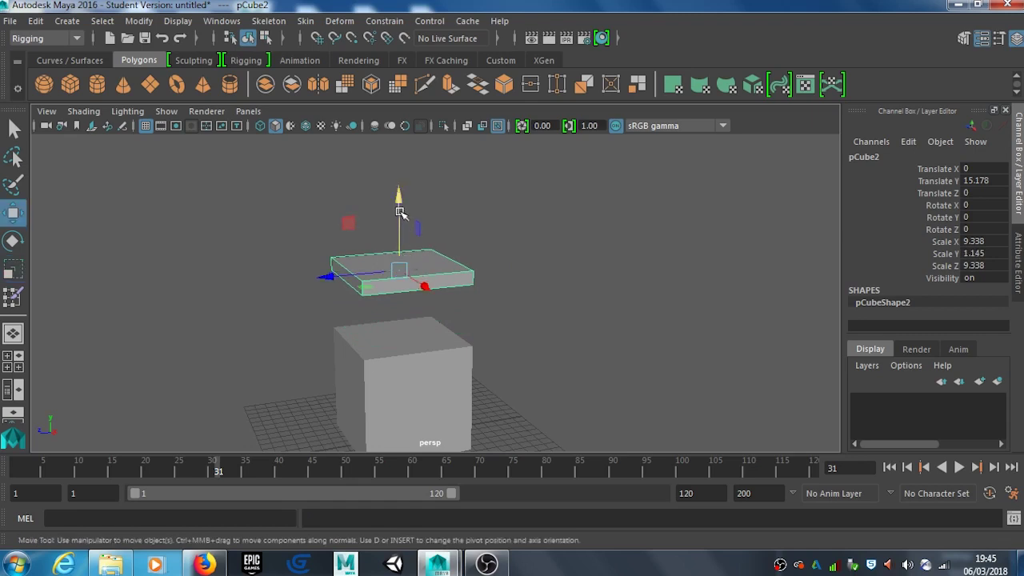
drag(400, 211, 404, 254)
click(417, 369)
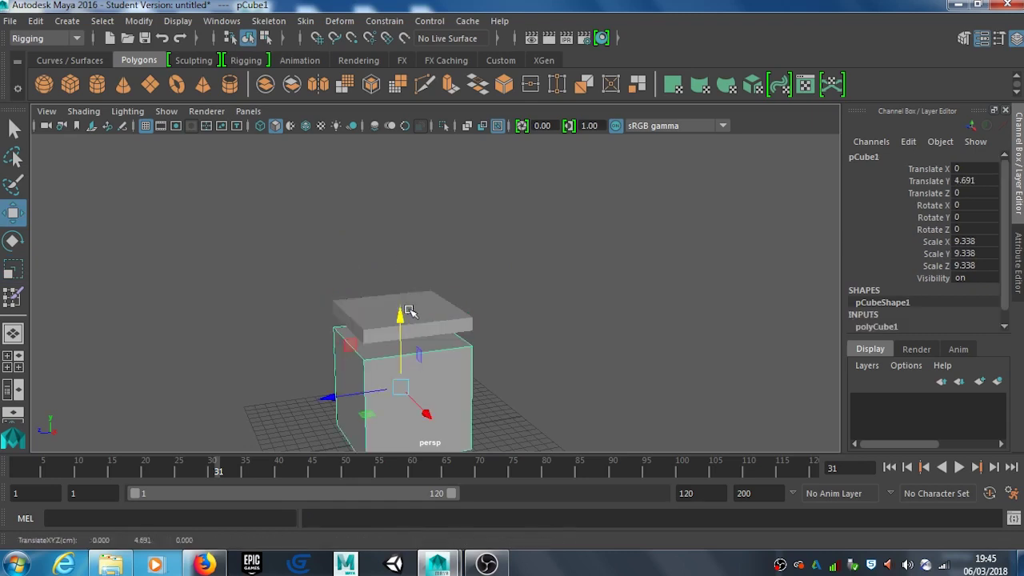
click(406, 311)
drag(401, 243, 401, 136)
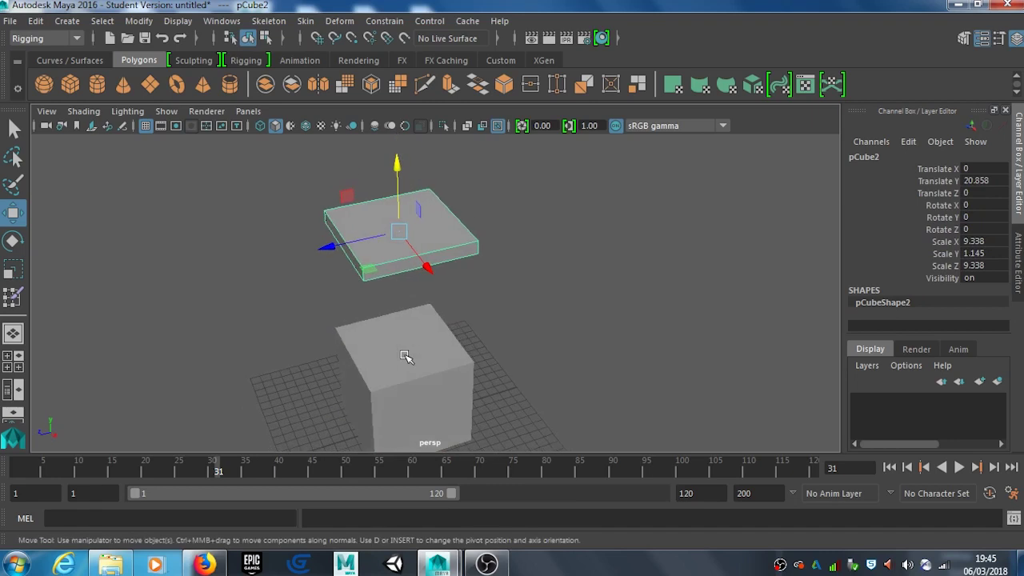
click(404, 354)
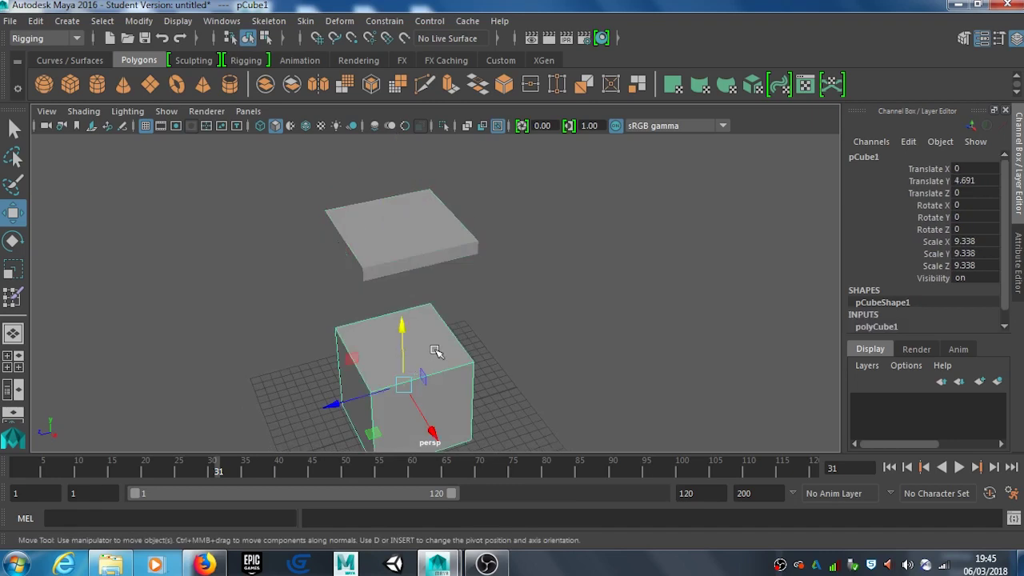
Step: Select the box's top face and extrude it with a 1.1 inset
alt+drag(435, 352, 457, 360)
right_click(435, 292)
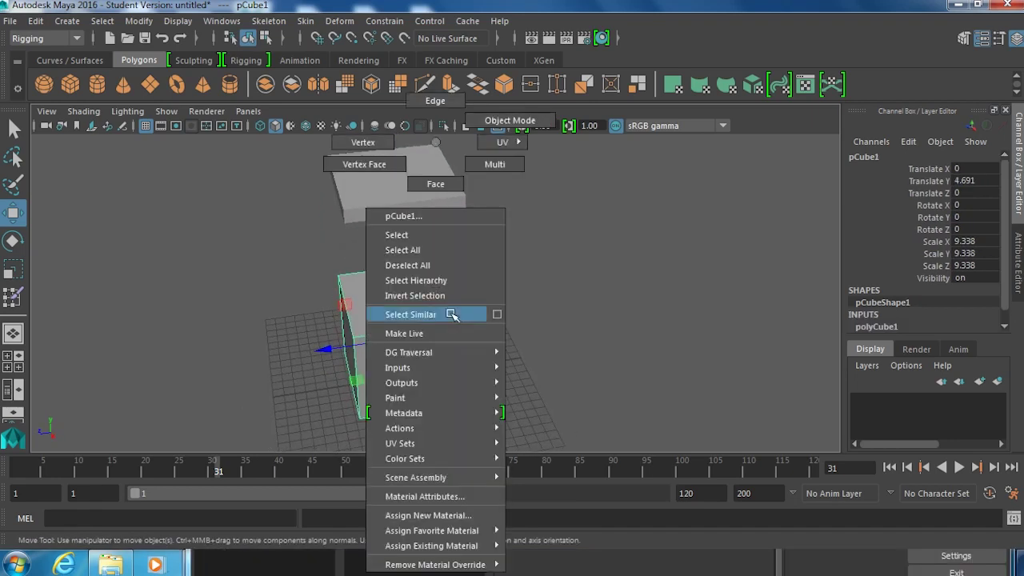
click(435, 184)
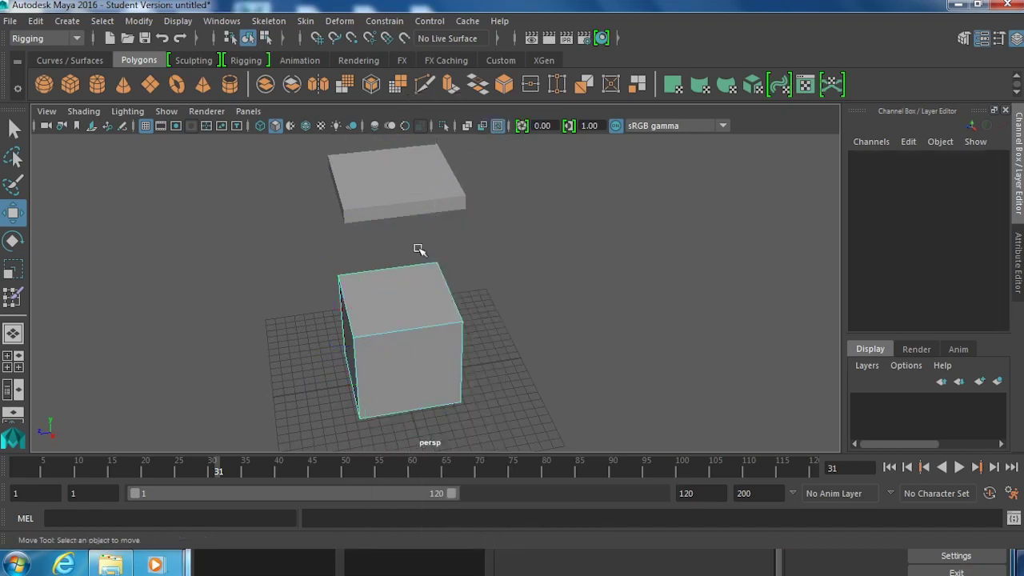
click(400, 299)
key(ctrl+e)
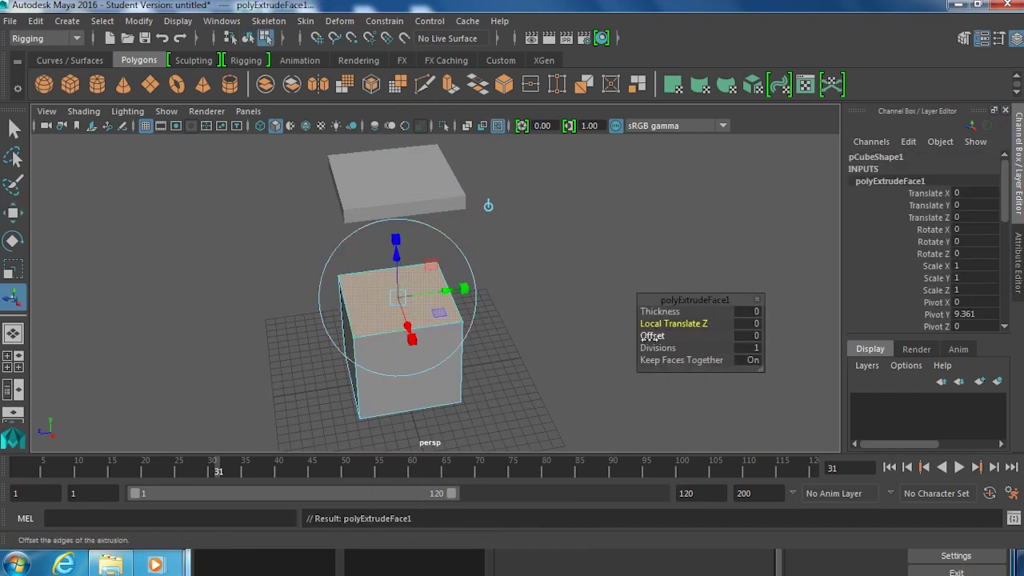
drag(659, 336, 663, 337)
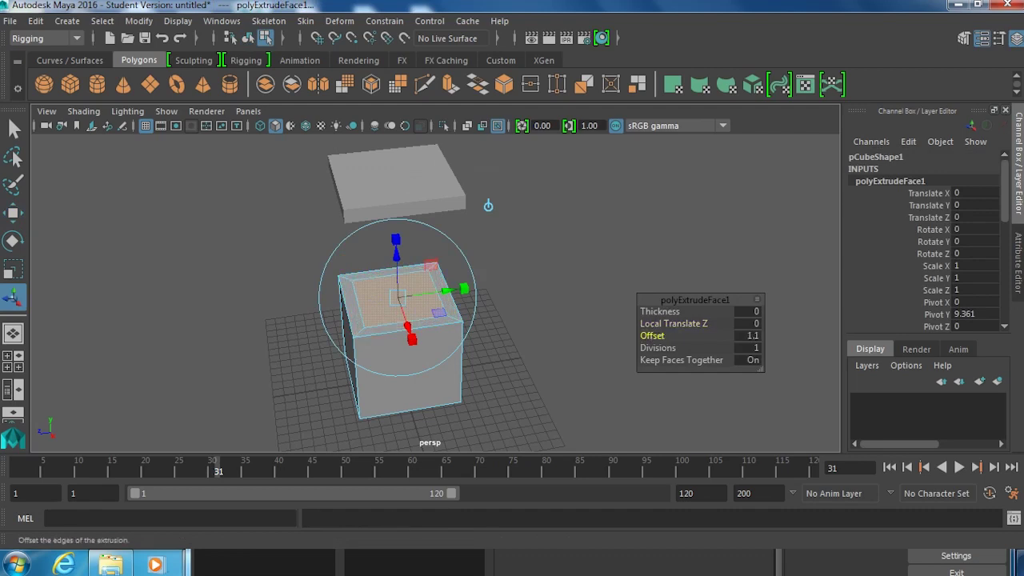
click(455, 290)
Step: Extrude the inset face again and sink it to Local Translate Z -8.3 under X-Ray
click(427, 294)
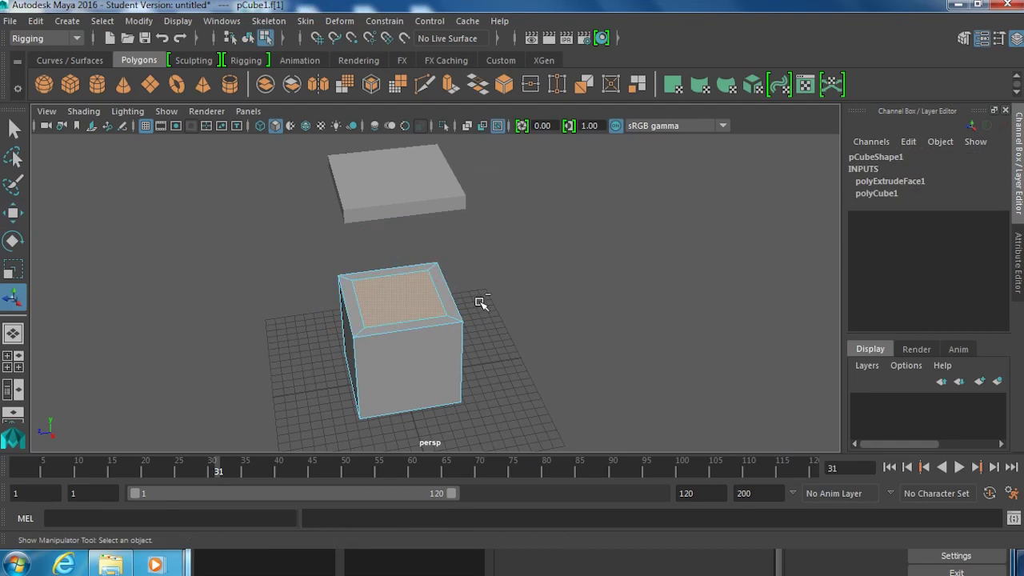
key(ctrl+e)
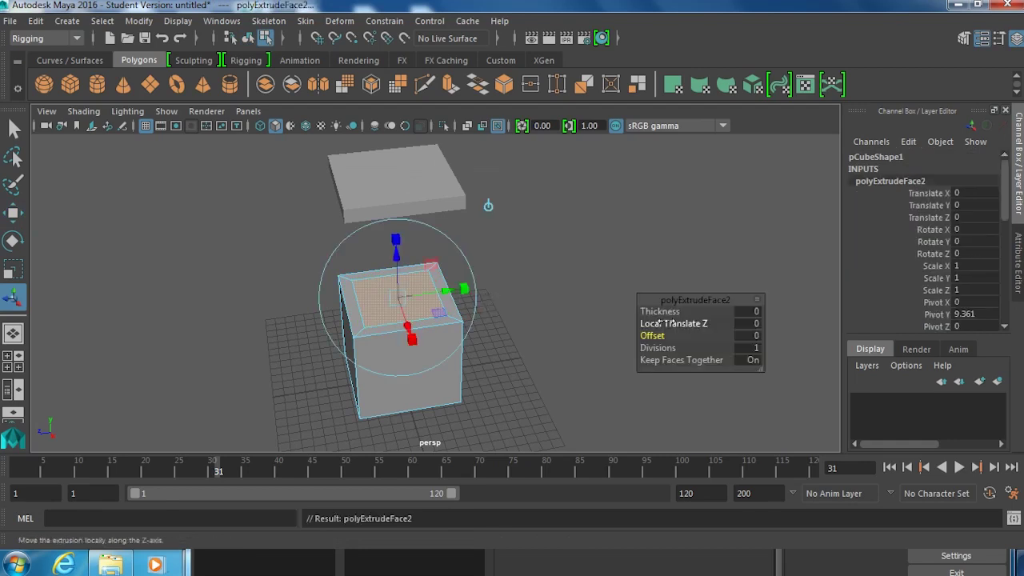
drag(666, 324, 618, 326)
alt+drag(533, 272, 504, 200)
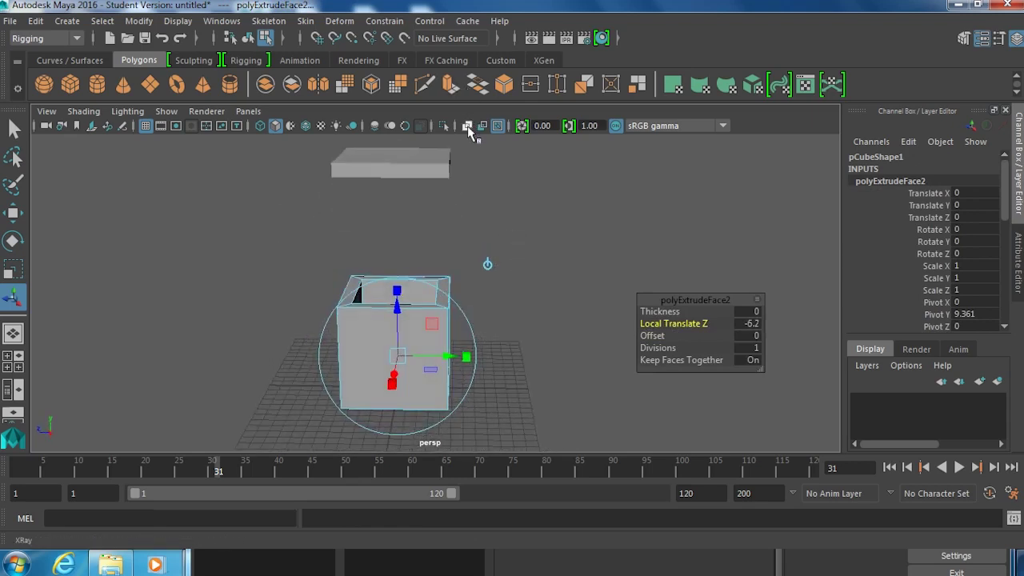
click(467, 125)
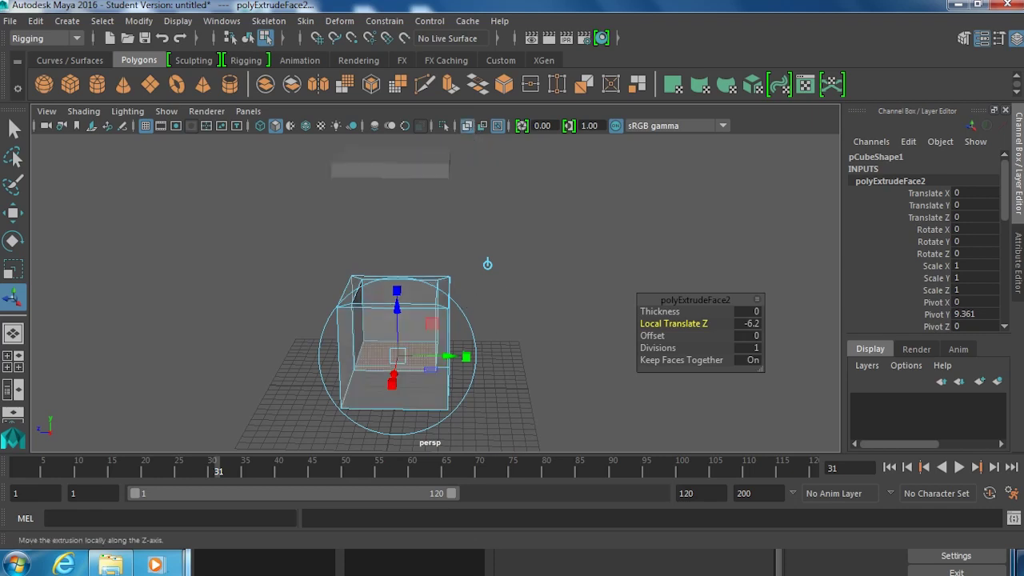
alt+drag(490, 322, 499, 291)
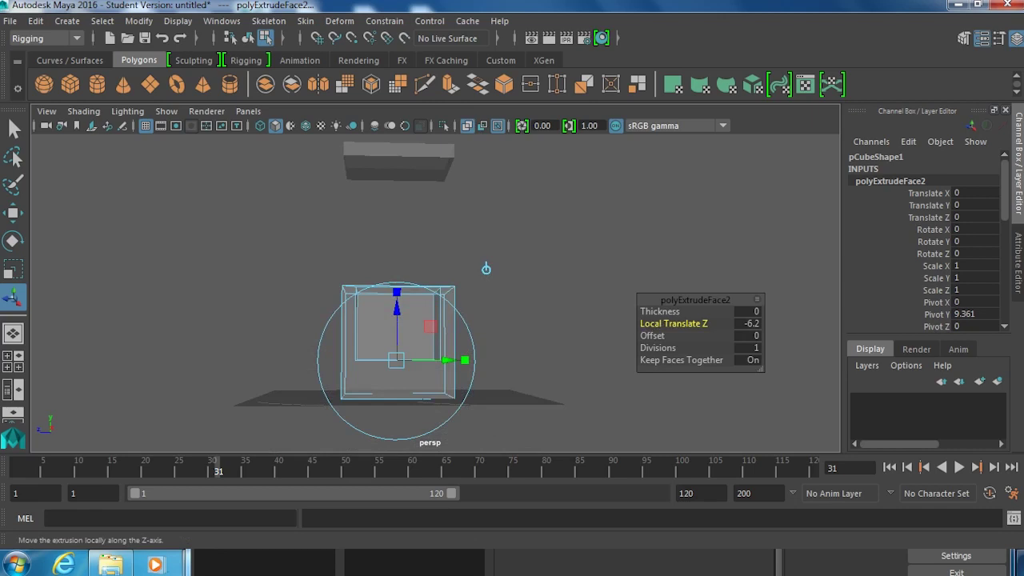
drag(652, 324, 639, 323)
scroll(484, 360, up, 3)
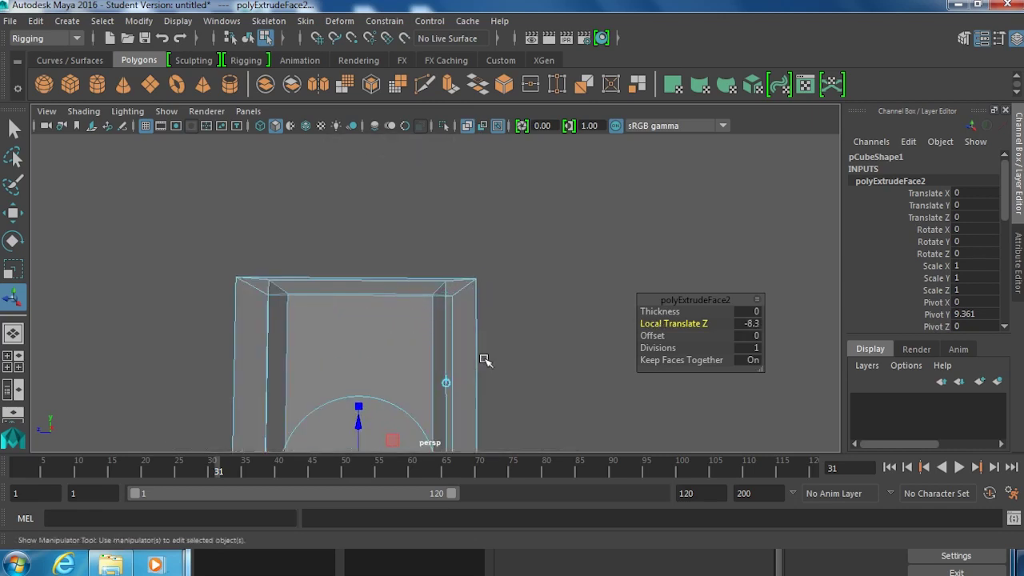
alt+drag(484, 360, 516, 283)
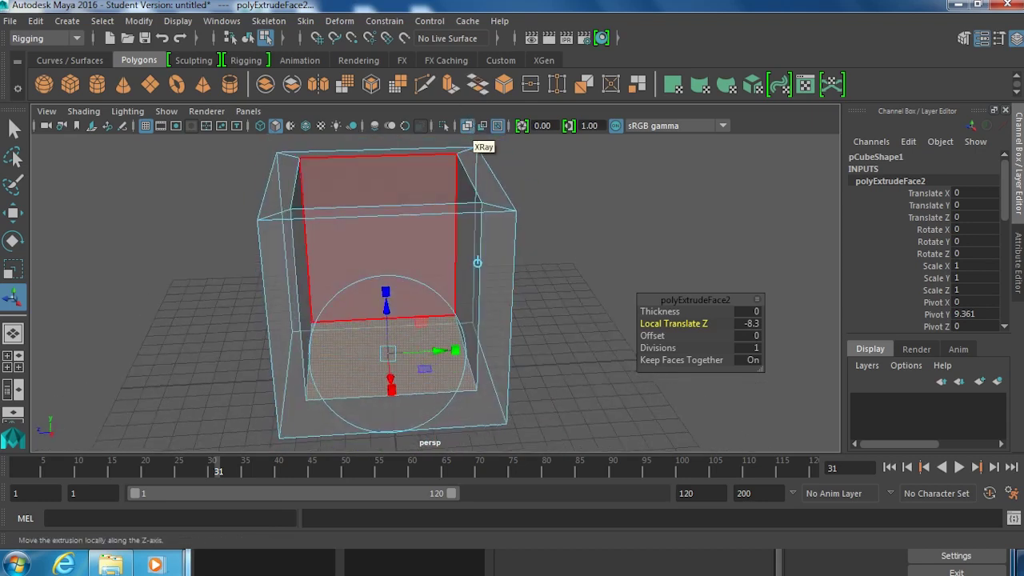
Step: Turn X-Ray off and orbit to frame the hollow box and the slab
click(467, 126)
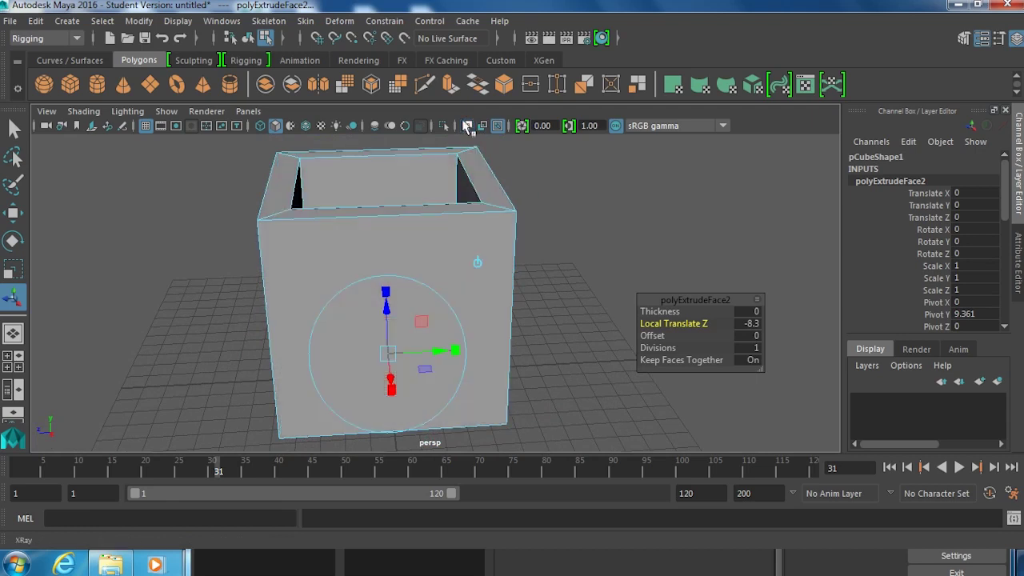
alt+drag(533, 213, 571, 249)
alt+right_drag(571, 248, 375, 258)
alt+drag(376, 258, 547, 277)
alt+middle_drag(547, 276, 541, 316)
alt+drag(541, 315, 520, 300)
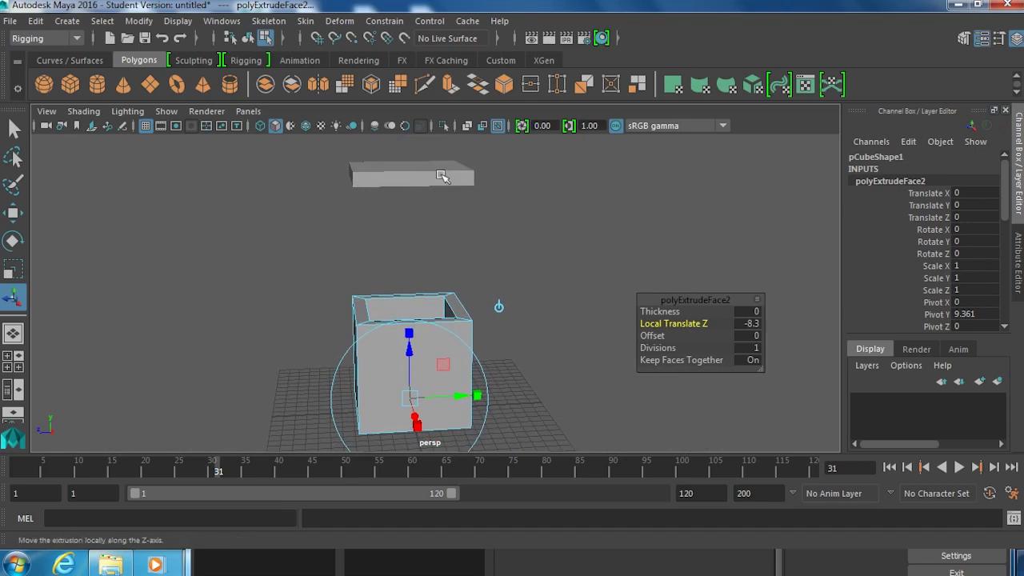
Step: Select the slab and set its lambert1 material colour to red
click(438, 174)
right_click(439, 177)
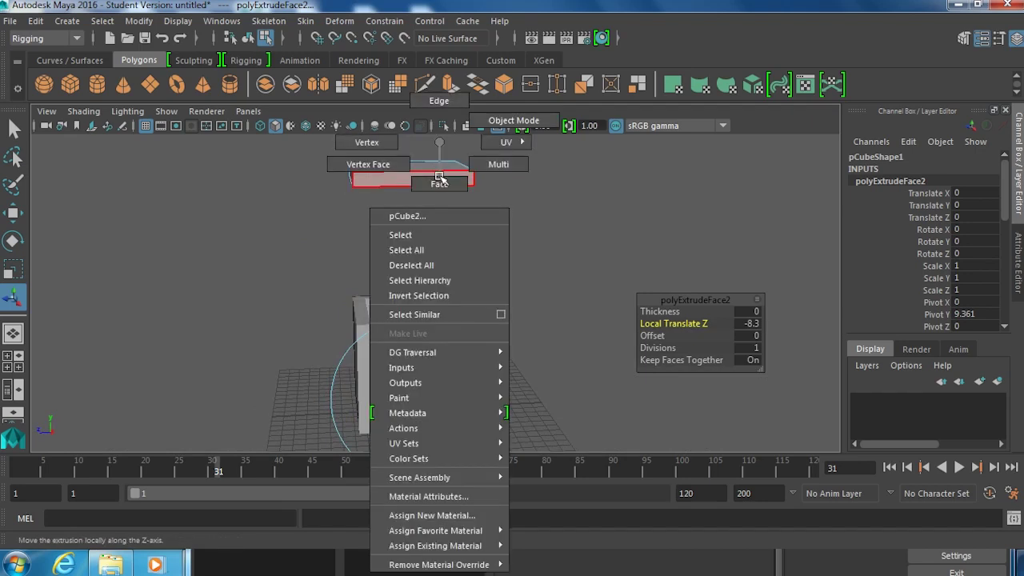
right_drag(439, 177, 512, 120)
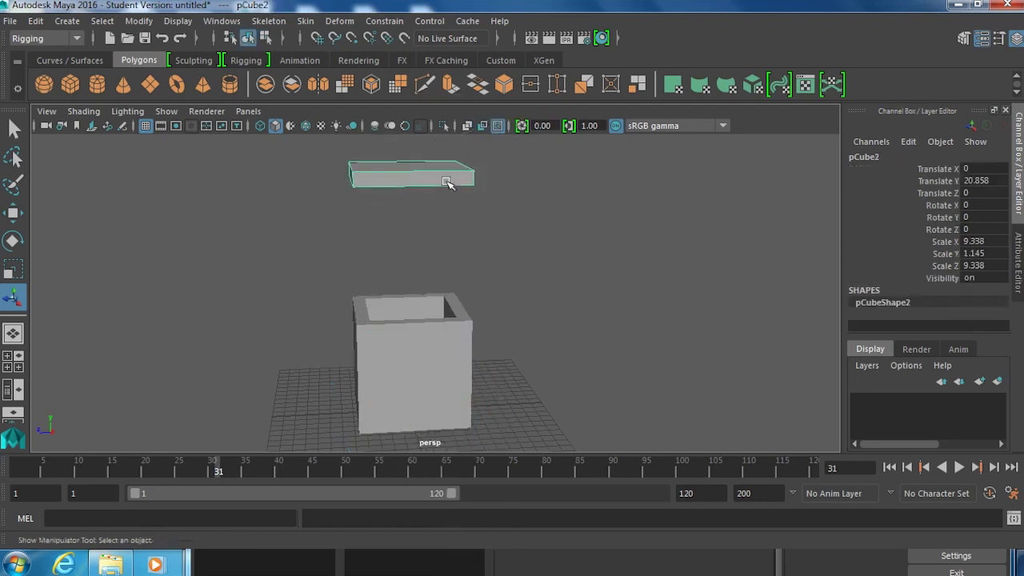
right_drag(447, 182, 463, 501)
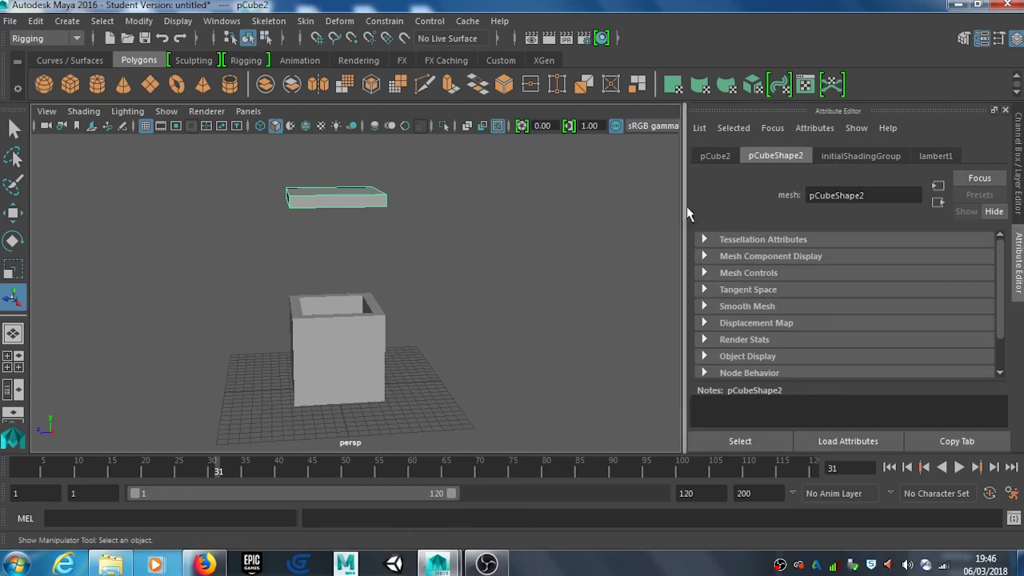
click(938, 156)
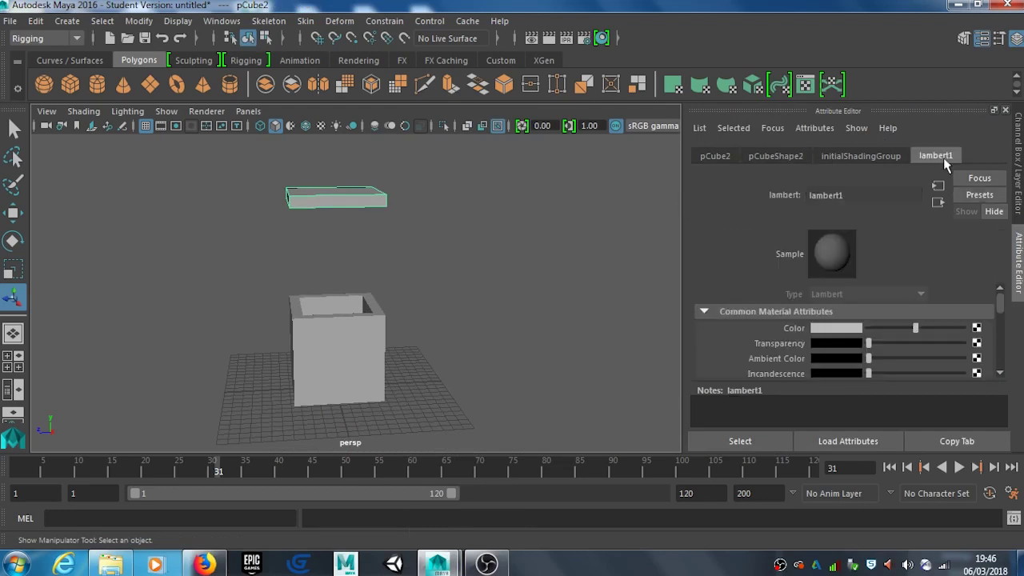
click(839, 329)
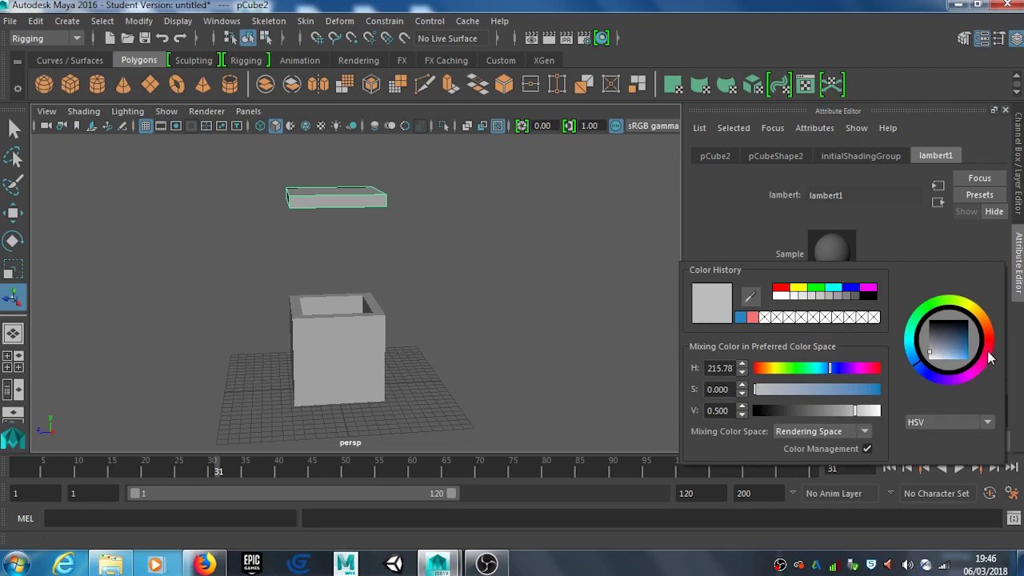
mouse_move(963, 349)
mouse_down()
mouse_move(966, 324)
mouse_move(969, 355)
mouse_up()
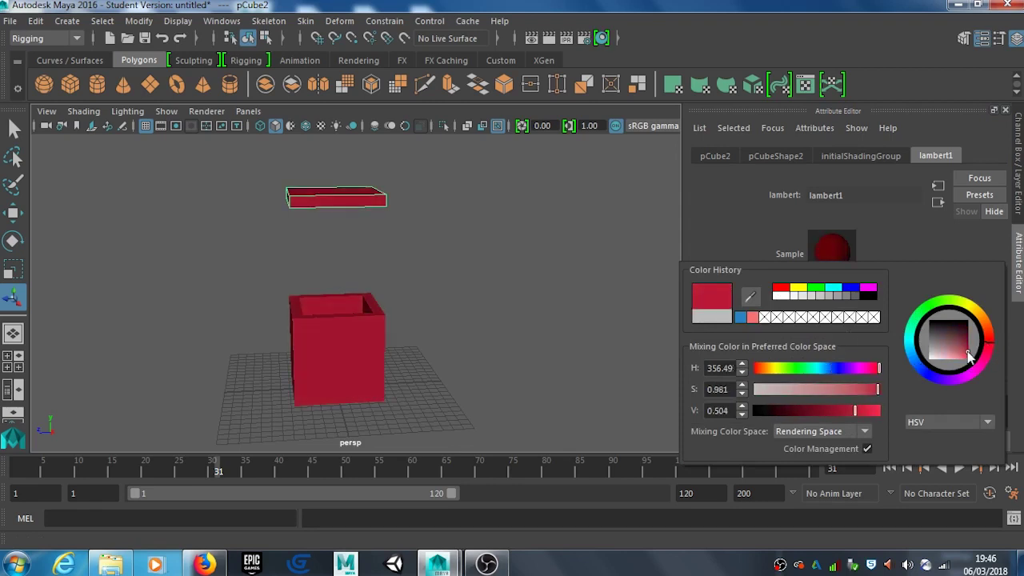
Step: Assign the box a new Lambert material, lambert2, and colour it blue
click(320, 346)
right_drag(324, 344, 352, 515)
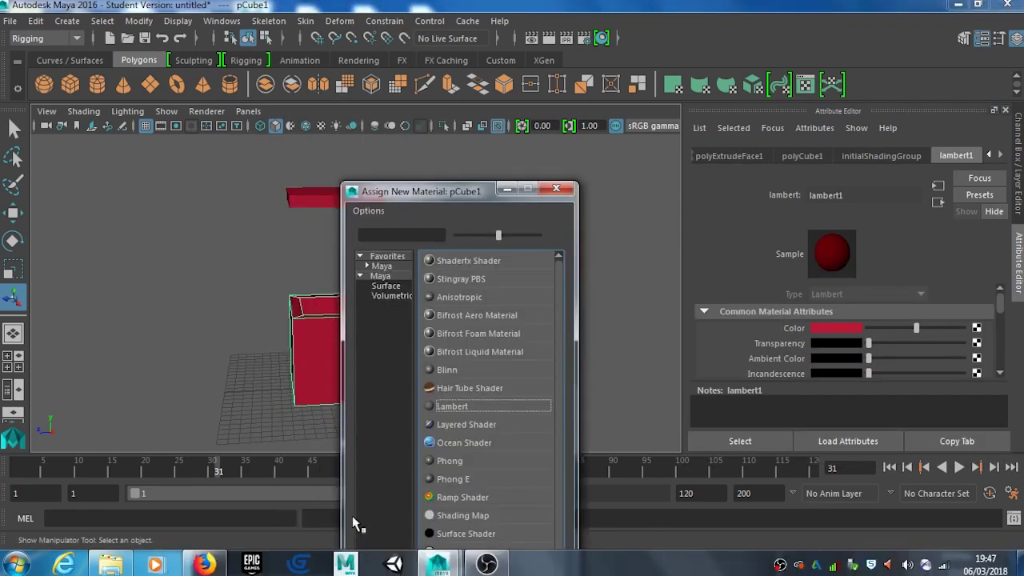
click(452, 407)
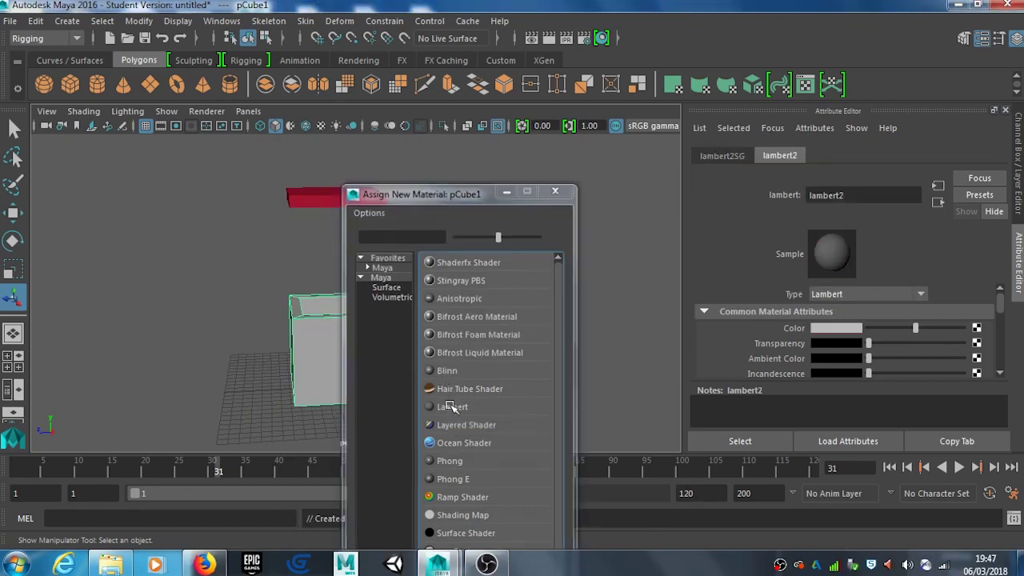
click(838, 328)
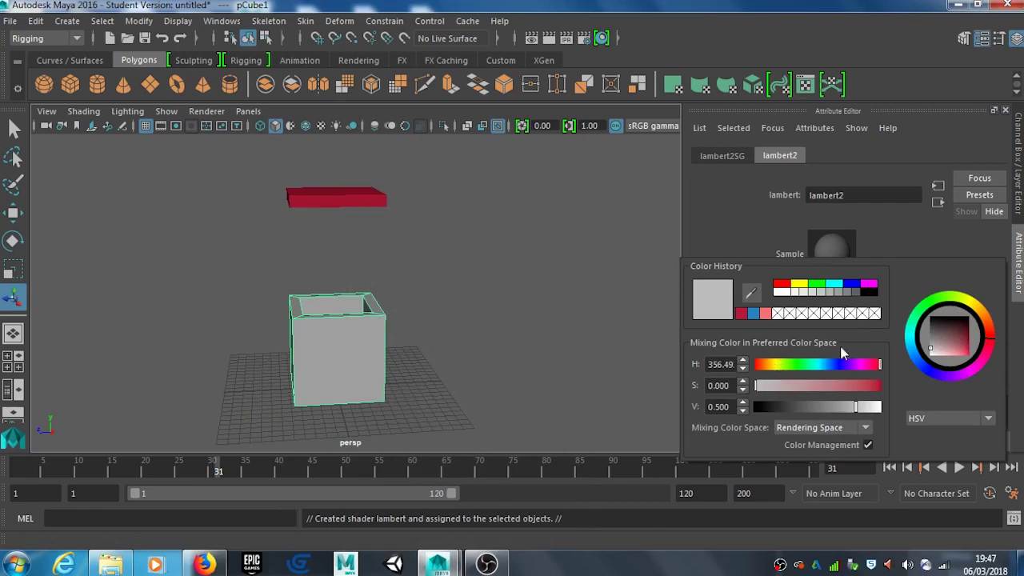
mouse_move(844, 366)
mouse_down()
mouse_move(818, 364)
mouse_move(833, 367)
mouse_up()
click(842, 329)
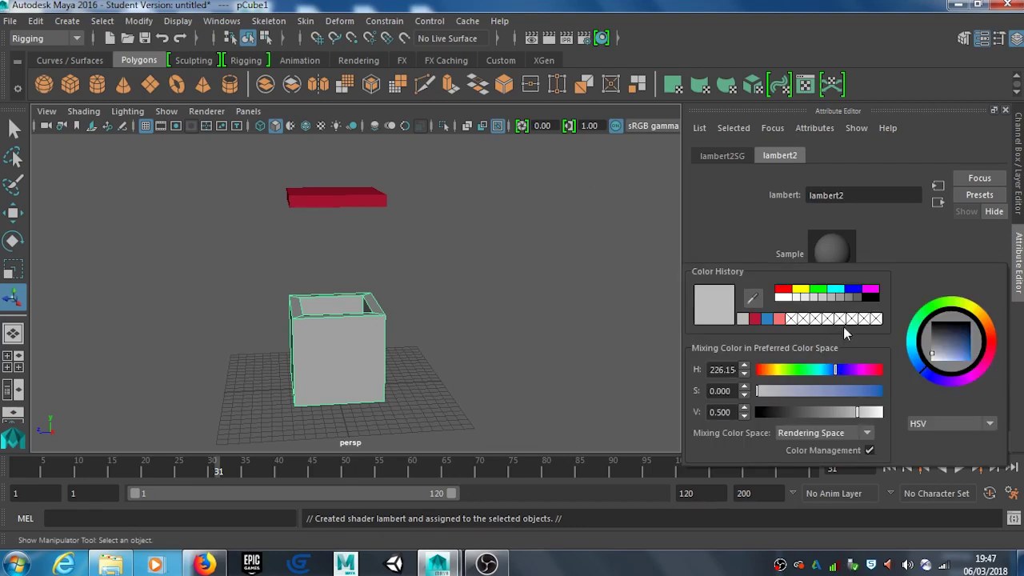
drag(926, 359, 957, 343)
click(397, 203)
alt+drag(419, 248, 360, 236)
scroll(359, 263, up, 5)
scroll(358, 263, down, 5)
Step: Move the red slab down onto the box top, using X-Ray to align it
click(352, 221)
key(w)
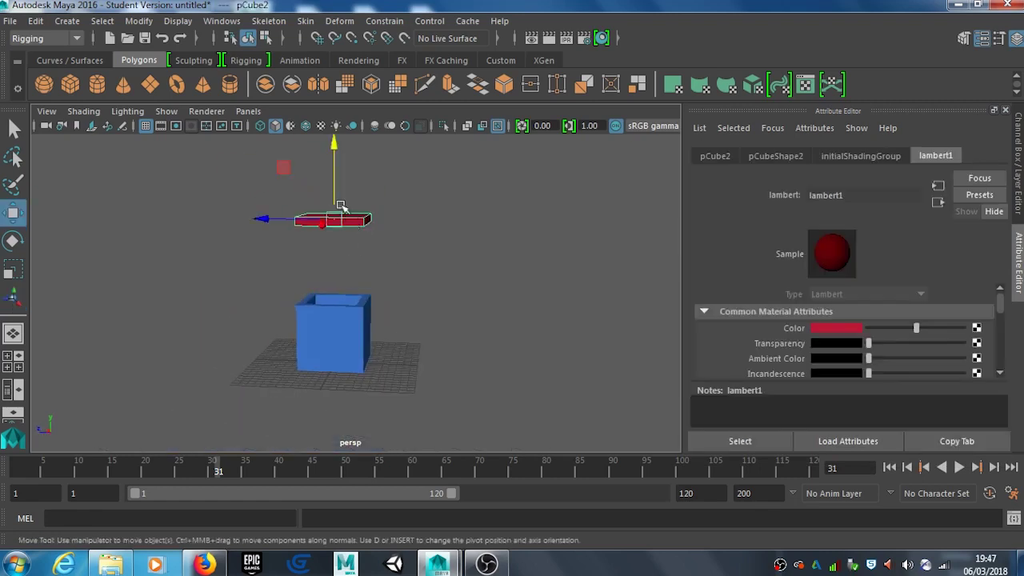
drag(333, 154, 341, 224)
alt+drag(321, 276, 461, 138)
scroll(343, 258, up, 6)
click(466, 126)
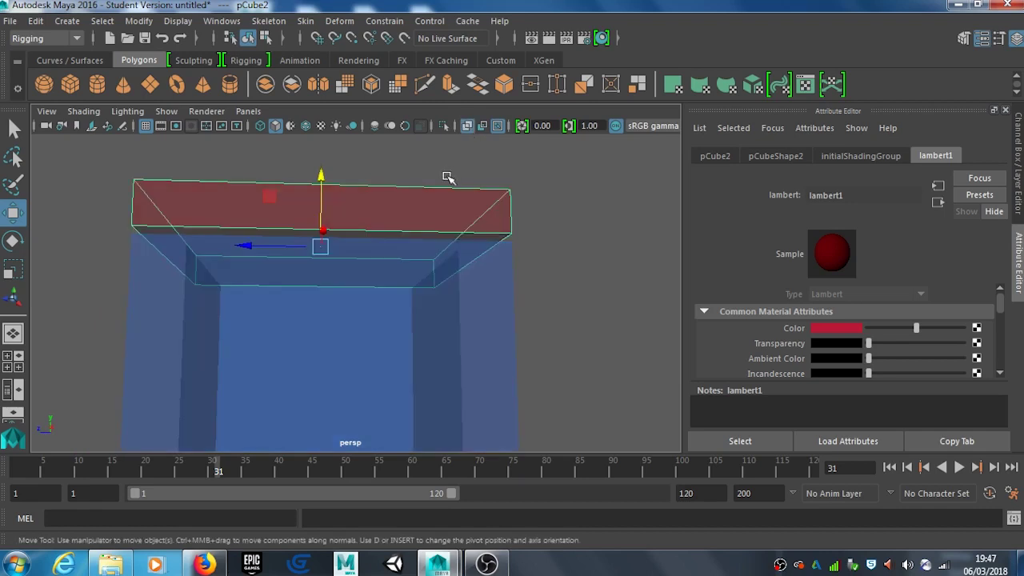
alt+drag(444, 175, 436, 184)
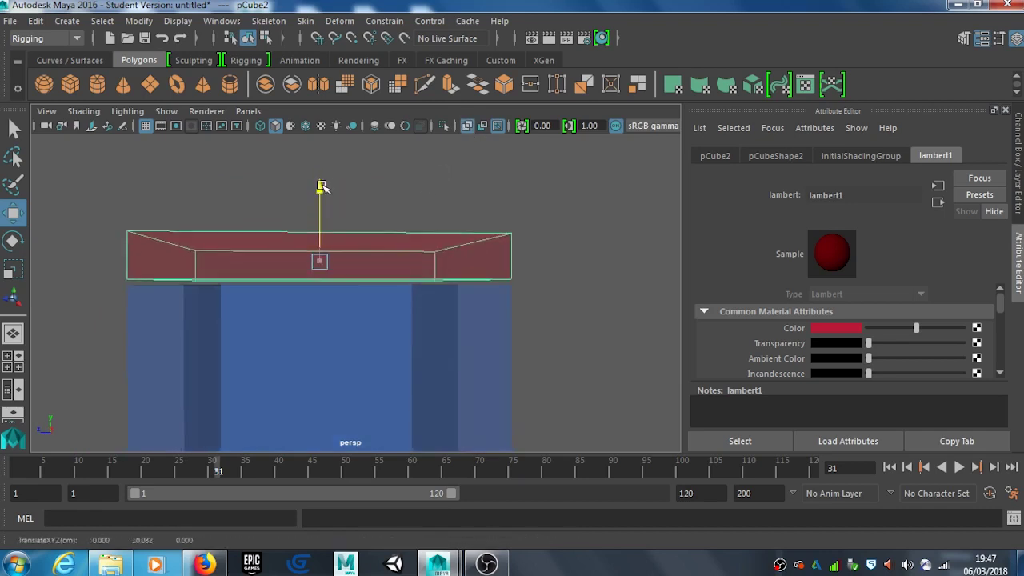
drag(321, 188, 381, 270)
scroll(328, 192, up, 5)
scroll(324, 242, down, 8)
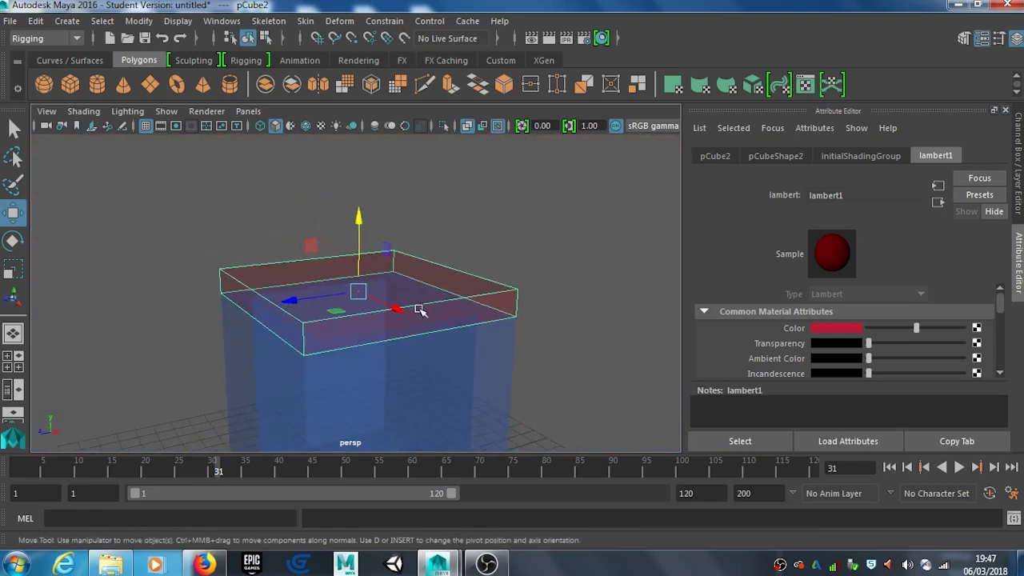
Step: Switch to four views and check the lid's fit in the X-Ray side view
alt+drag(419, 311, 381, 292)
scroll(389, 297, down, 4)
key(space)
key(space)
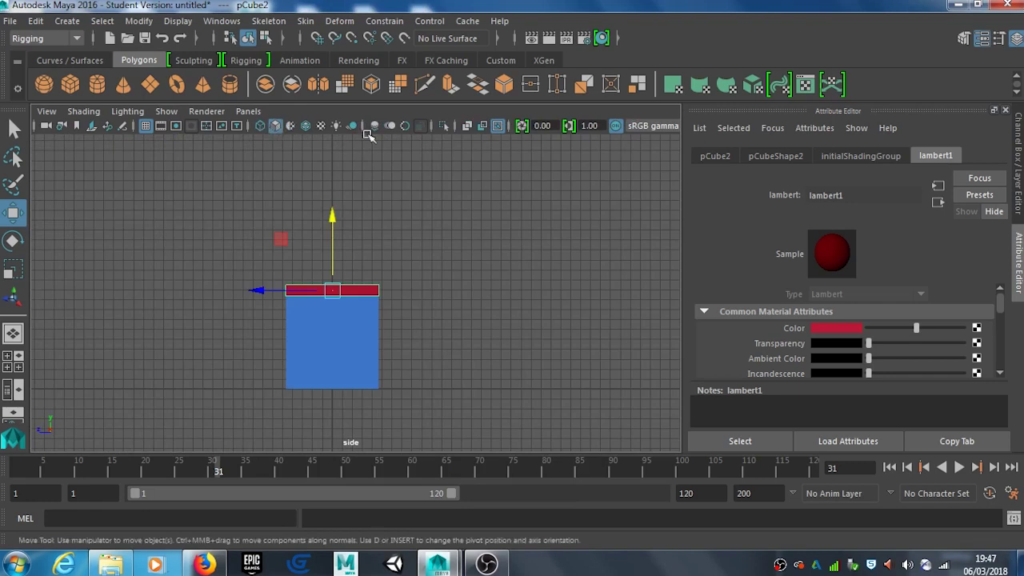
click(467, 125)
scroll(384, 293, up, 3)
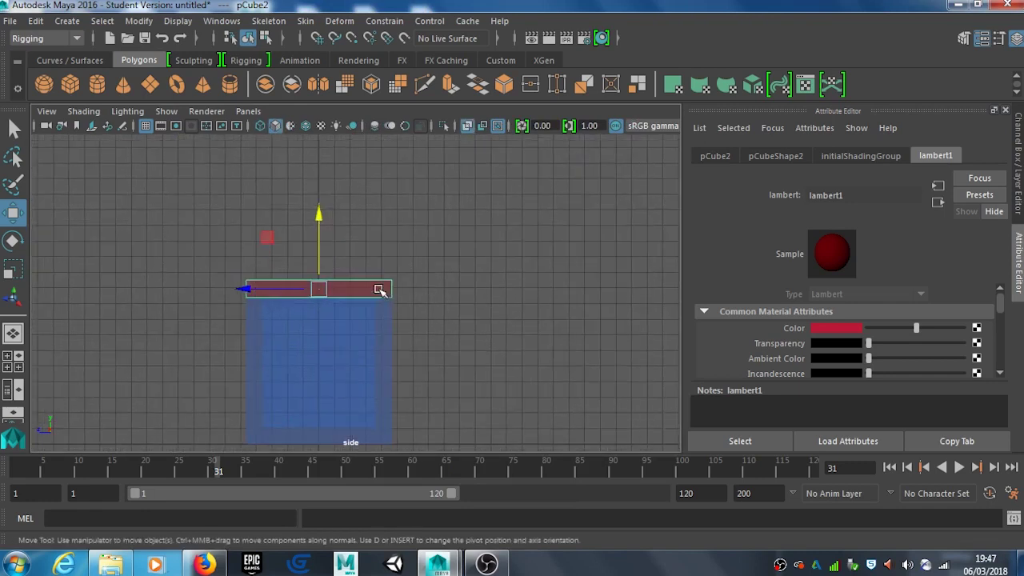
scroll(375, 290, up, 2)
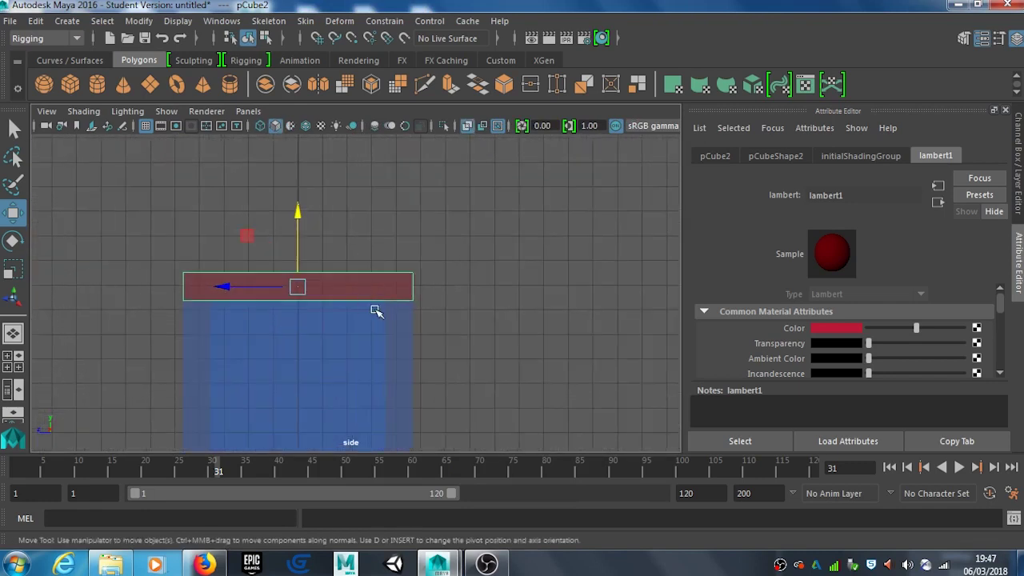
alt+middle_drag(376, 310, 411, 219)
alt+drag(411, 219, 484, 255)
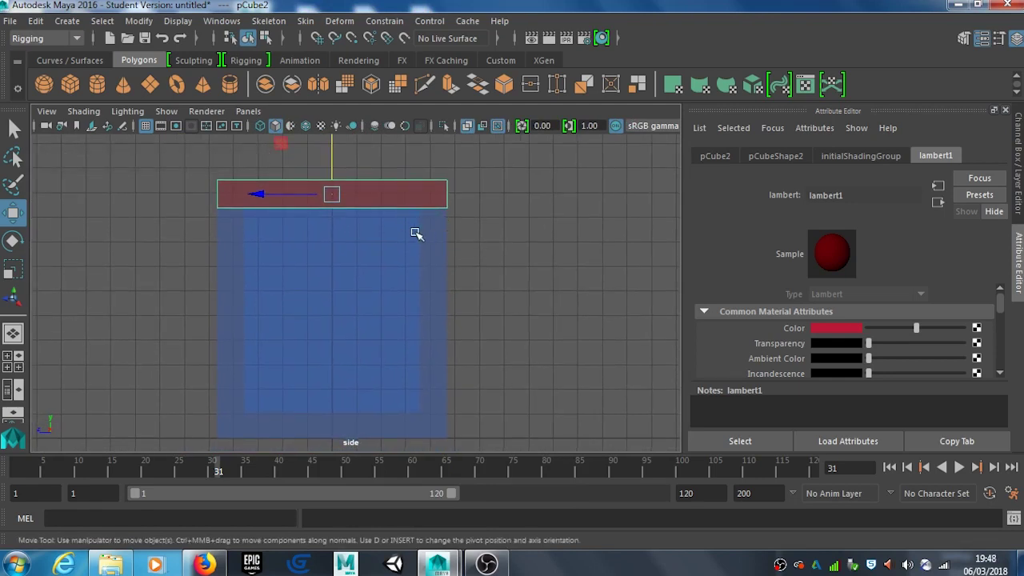
Step: Combine the selected box and lid into a single mesh, pCube3
click(334, 255)
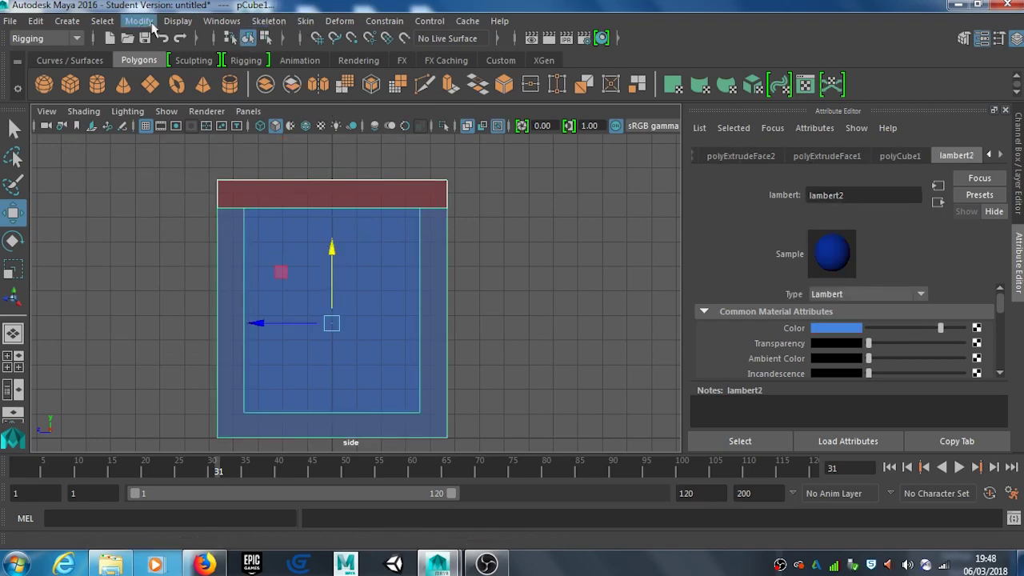
click(76, 37)
click(36, 50)
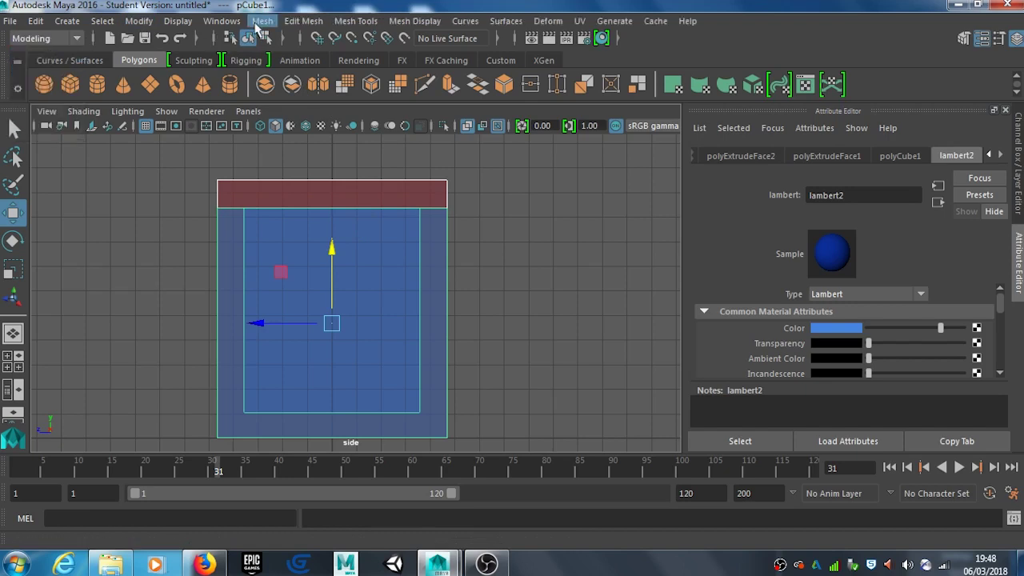
click(263, 21)
click(317, 76)
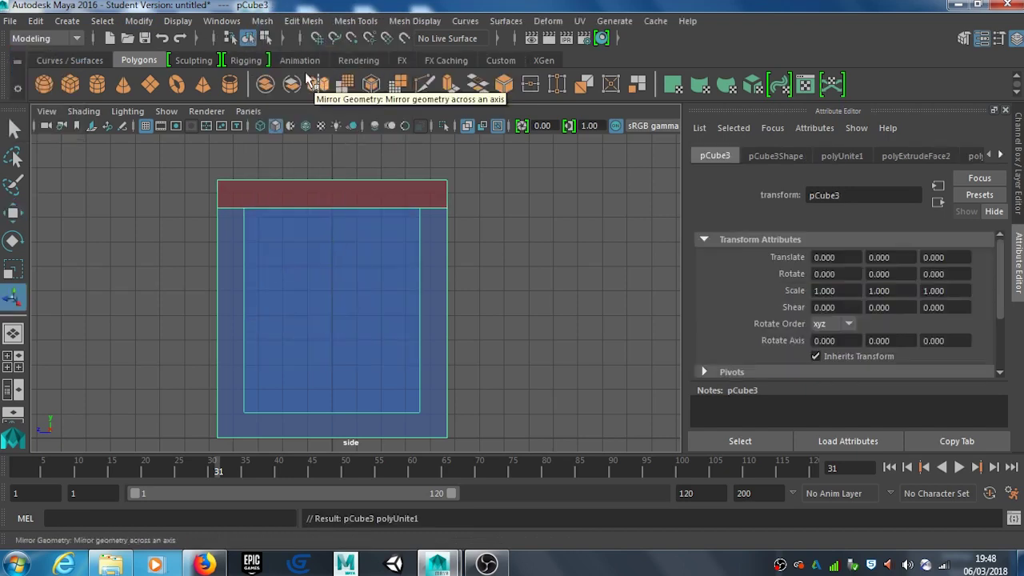
Step: Delete pCube3's construction history with Edit > Delete by Type > History
click(35, 21)
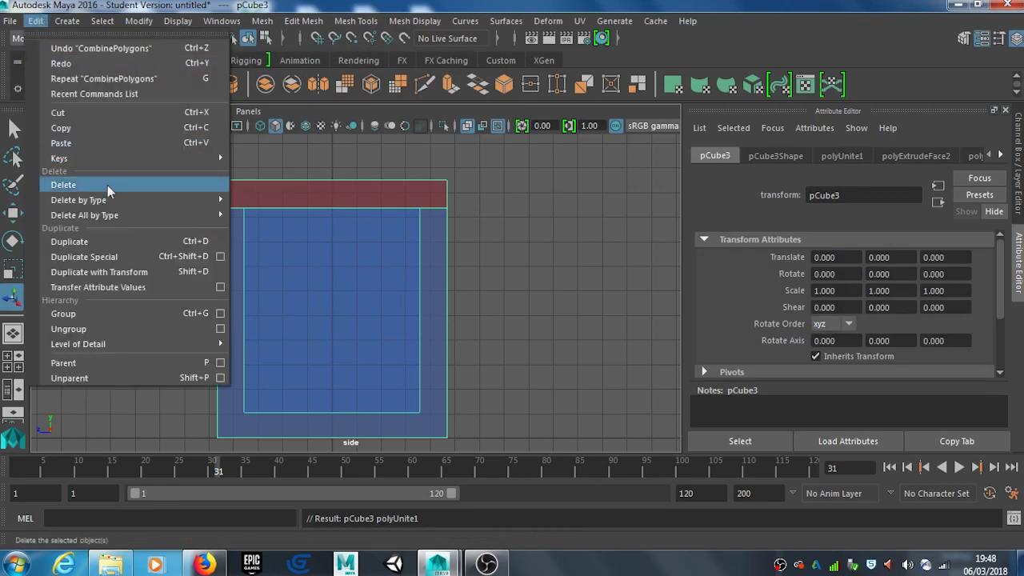
mouse_move(108, 199)
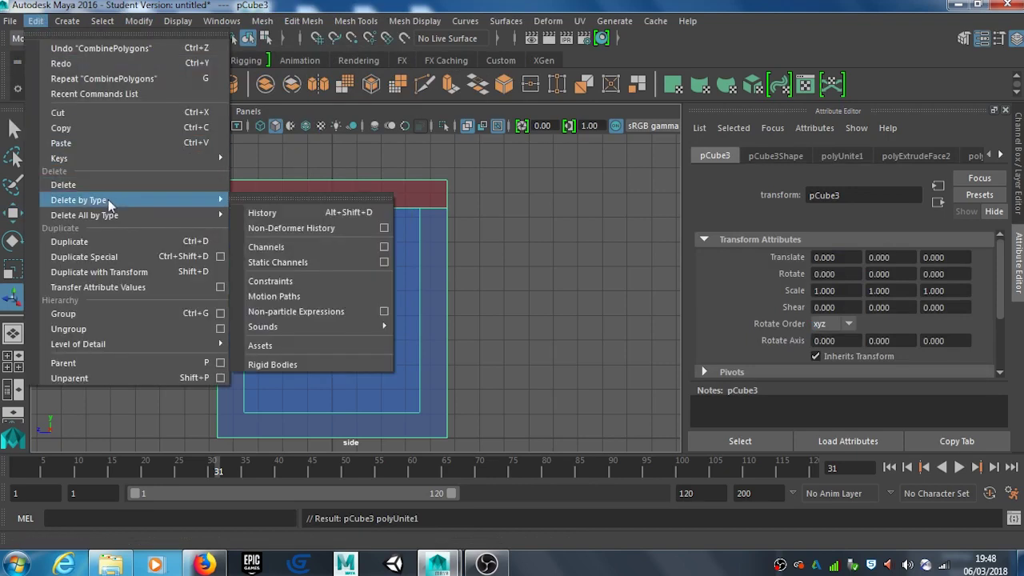
click(251, 212)
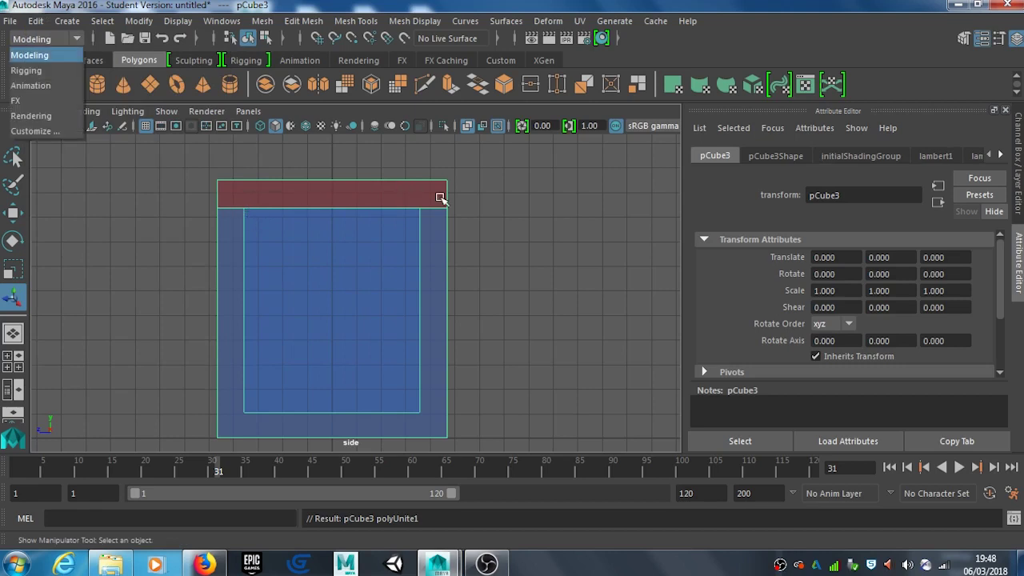
Step: Switch the side panel to the Channel Box and reselect the combined box
click(477, 229)
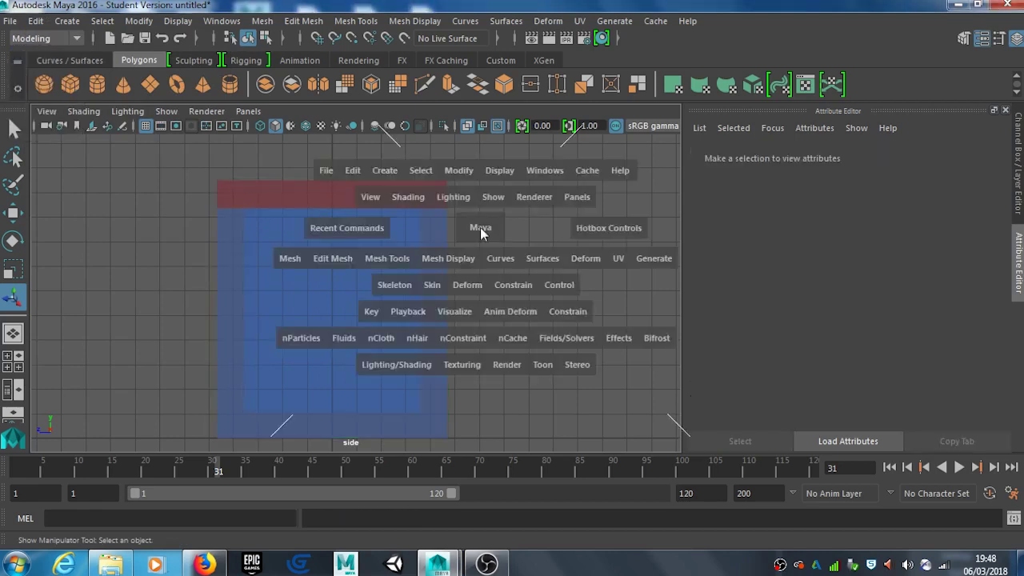
key(space)
key(space)
mouse_move(498, 207)
alt+mouse_down()
mouse_move(489, 256)
mouse_move(384, 284)
mouse_move(322, 325)
mouse_move(322, 304)
mouse_move(336, 309)
mouse_move(425, 227)
mouse_move(480, 199)
alt+mouse_up()
click(1017, 136)
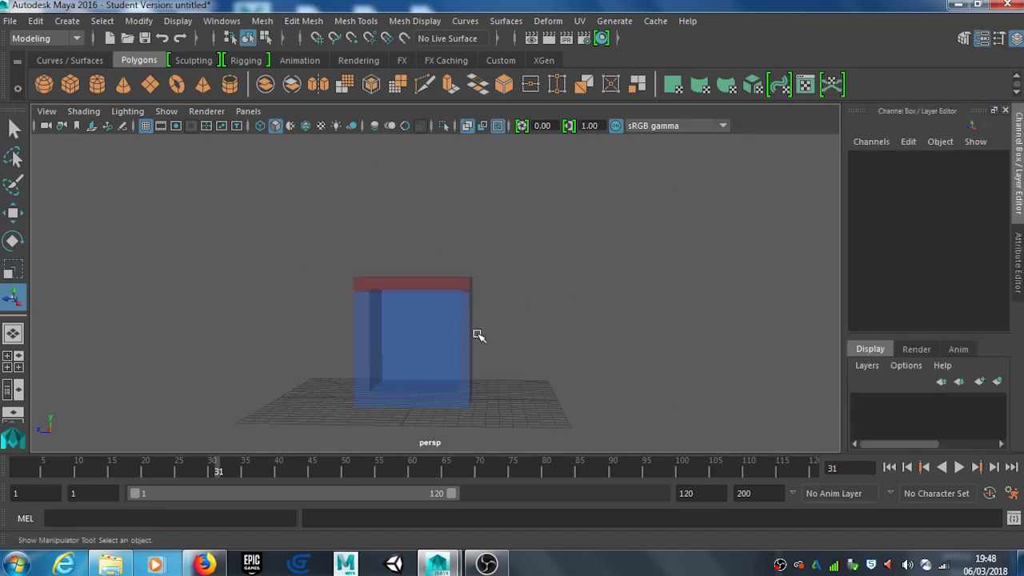
click(425, 325)
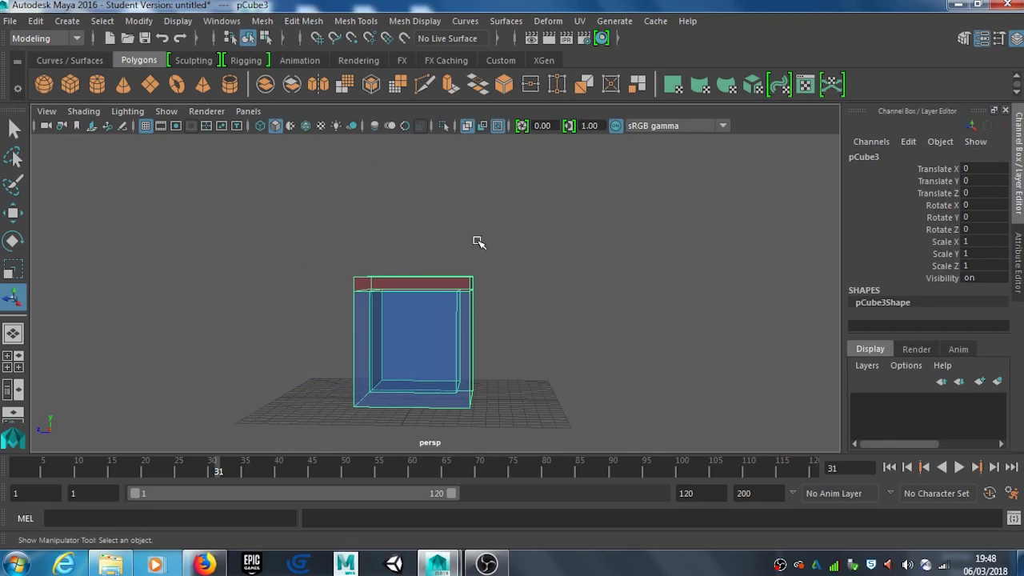
Step: Maximize the side view and zoom and pan to centre the box
mouse_move(478, 242)
alt+mouse_down()
mouse_move(488, 290)
mouse_move(473, 275)
mouse_move(496, 268)
mouse_move(482, 237)
mouse_move(467, 234)
mouse_move(499, 244)
alt+mouse_up()
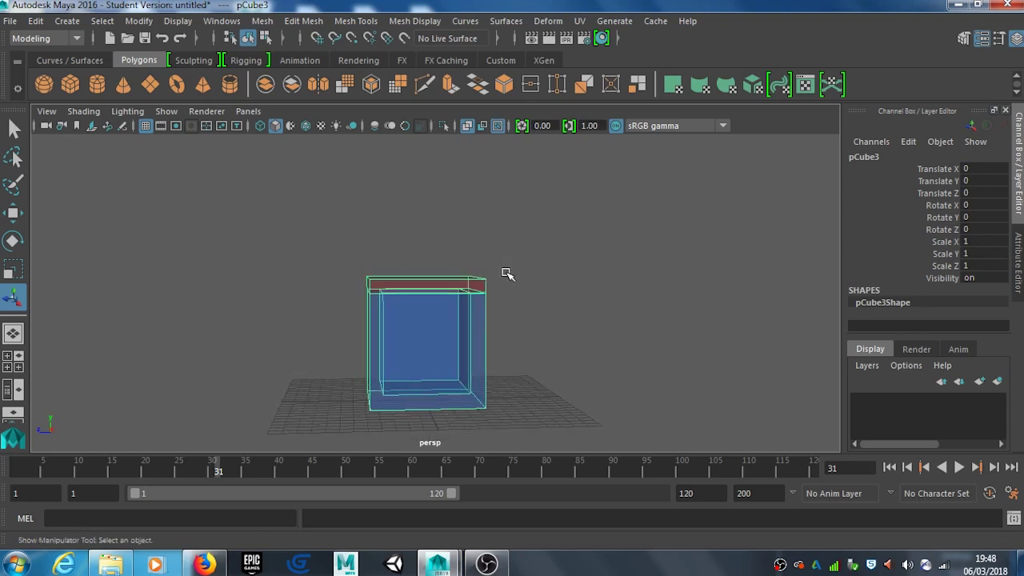
alt+middle_drag(502, 270, 496, 264)
key(space)
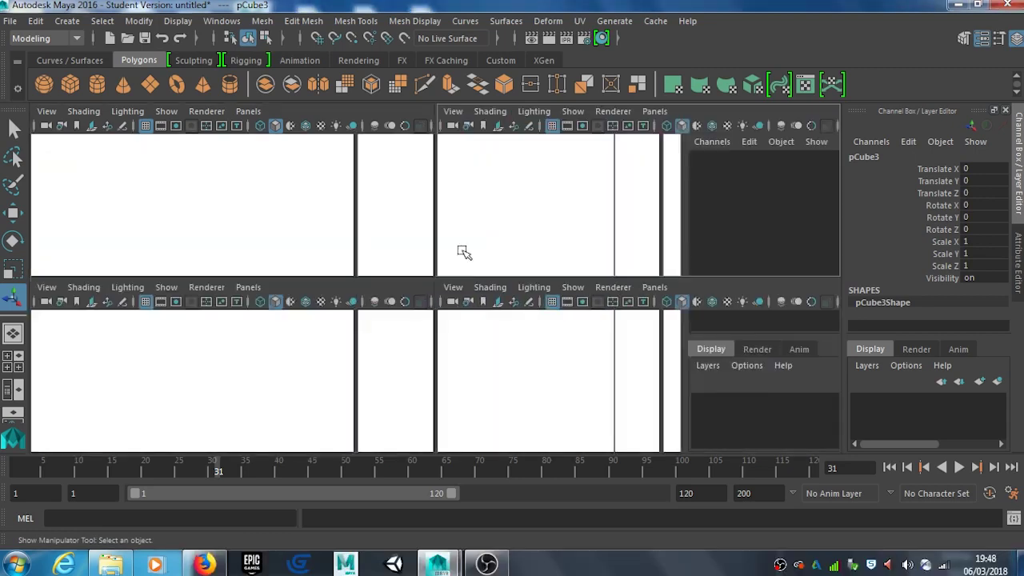
key(space)
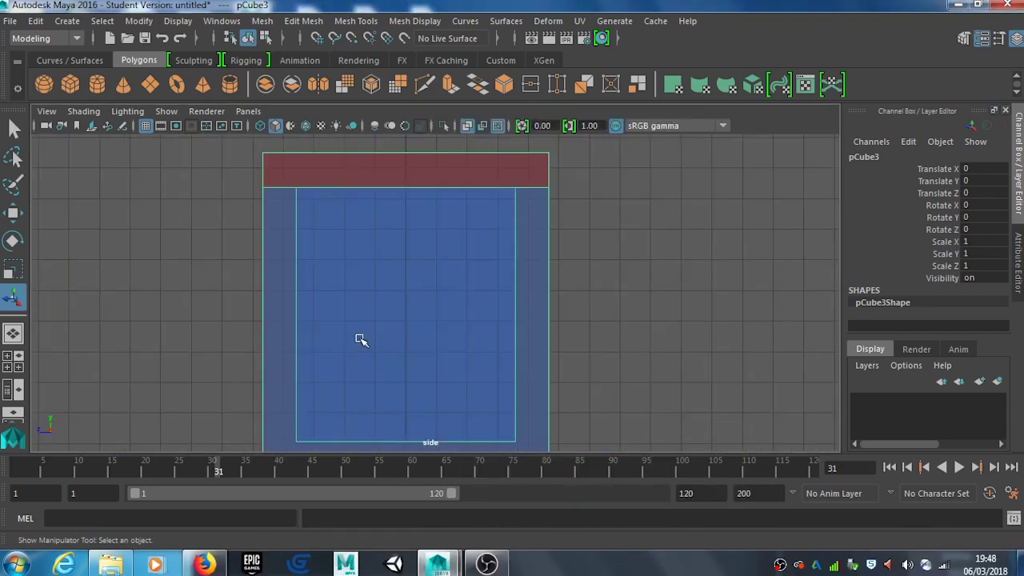
scroll(359, 341, down, 2)
alt+middle_drag(359, 341, 350, 313)
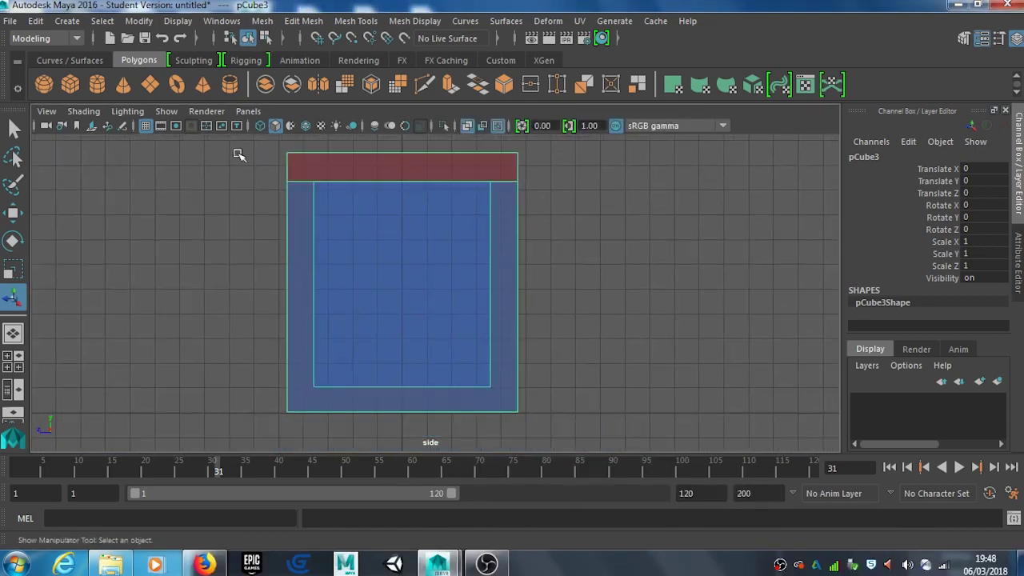
Step: From the Rigging shelf, place joint1 at the box's bottom-left corner and joint2 at the top-right lid corner
click(74, 36)
click(33, 72)
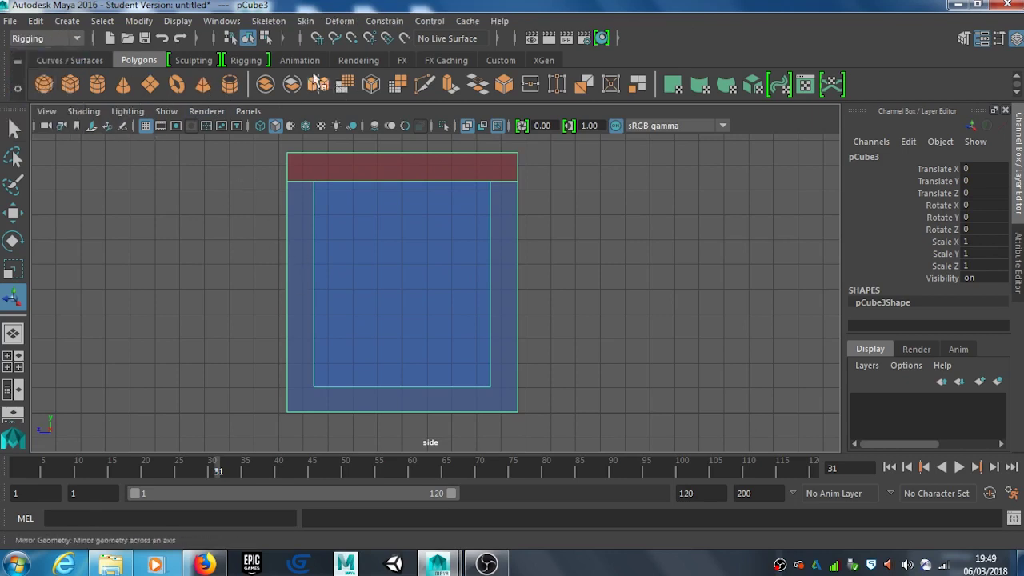
click(255, 60)
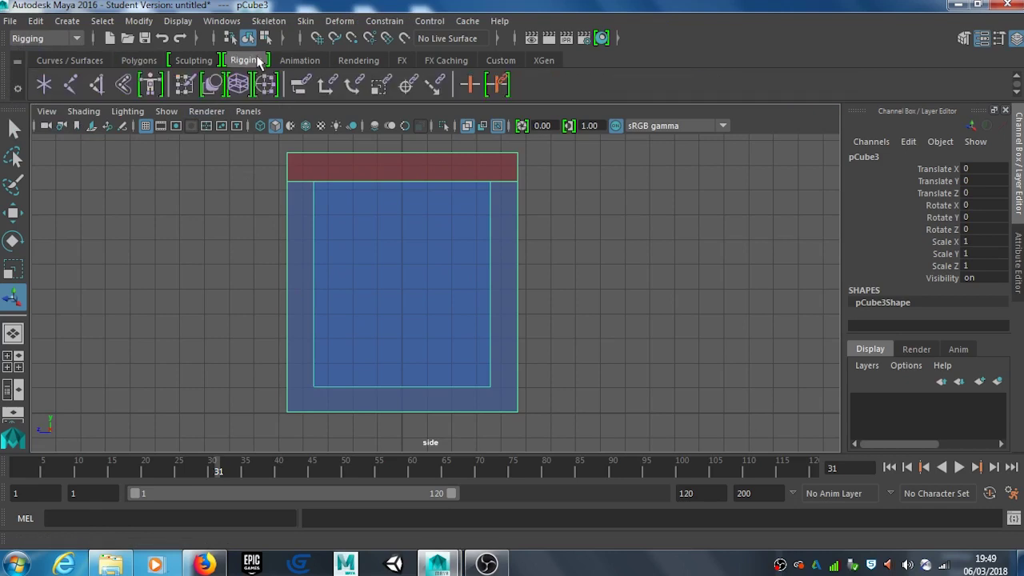
click(71, 84)
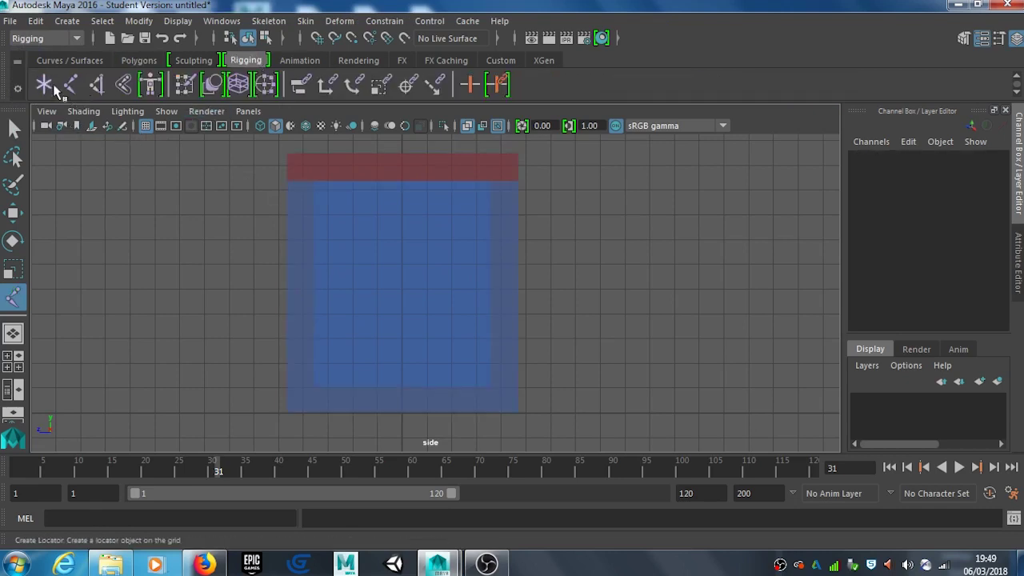
click(288, 411)
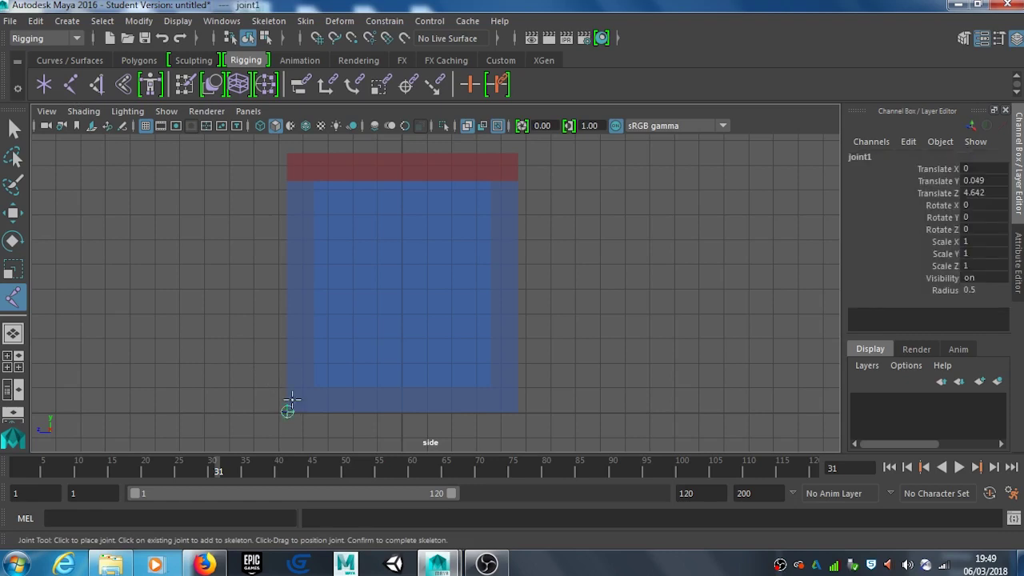
click(516, 181)
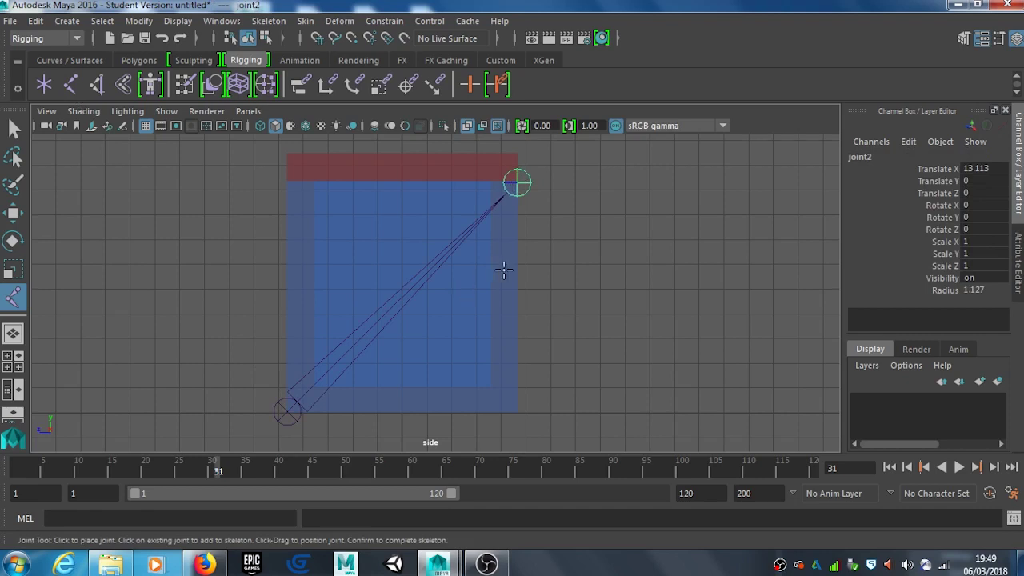
scroll(504, 269, up, 2)
click(13, 129)
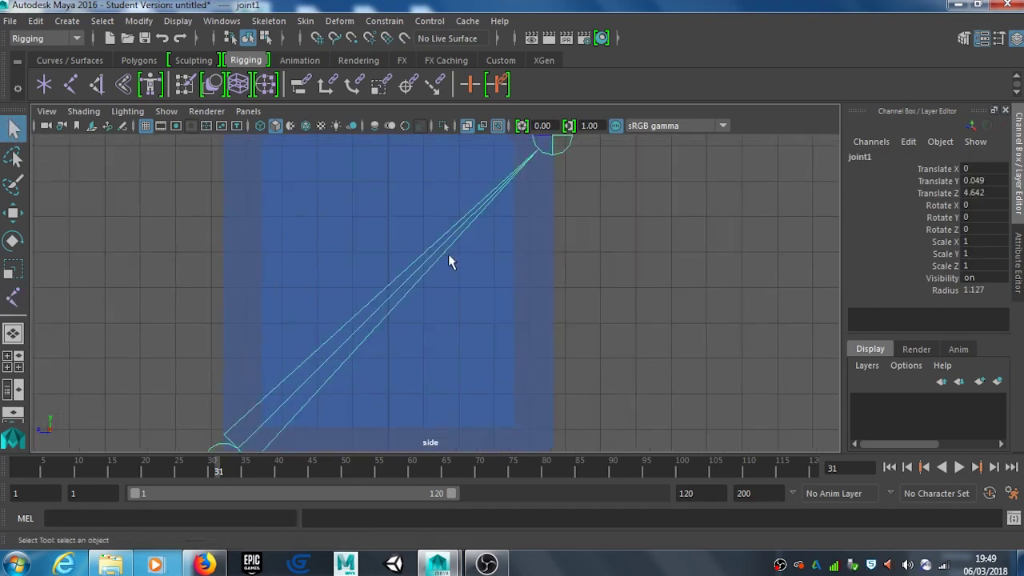
alt+middle_drag(302, 400, 336, 282)
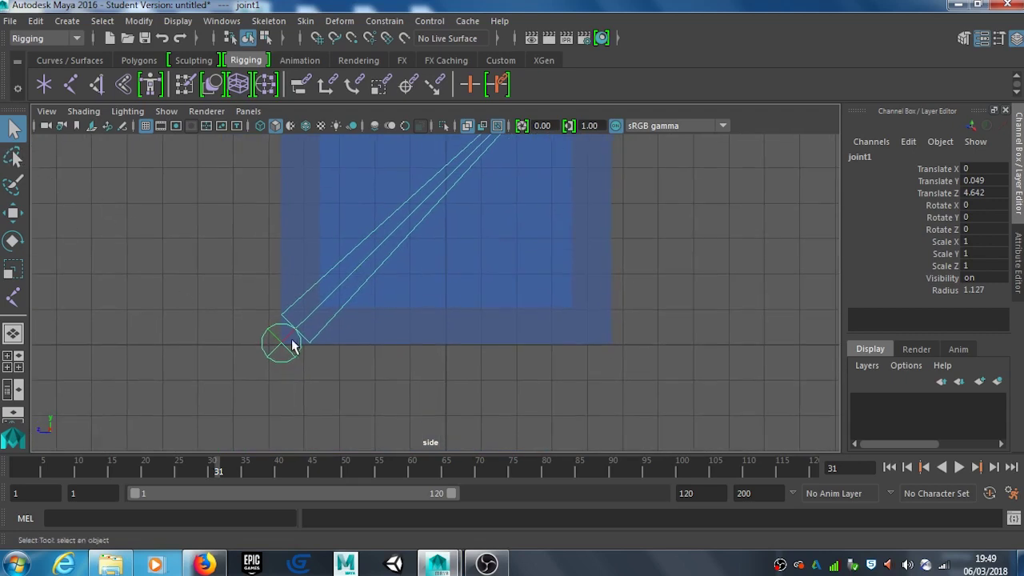
Step: Nudge joint1 onto the bottom corner and joint2 onto the lid corner
key(w)
mouse_move(279, 345)
mouse_down()
mouse_move(284, 354)
mouse_move(281, 345)
mouse_up()
alt+middle_drag(388, 248, 213, 446)
click(435, 260)
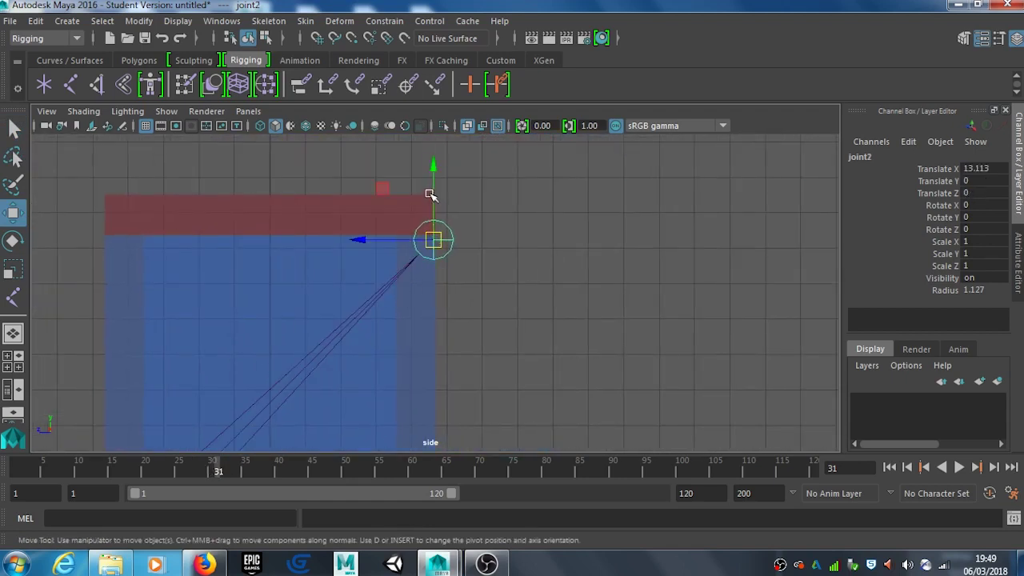
drag(435, 194, 435, 189)
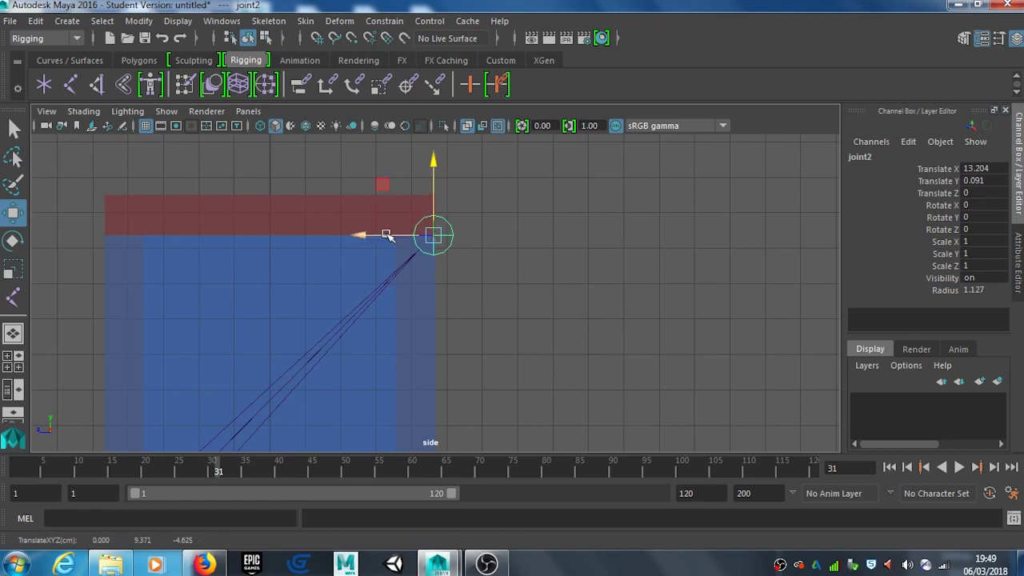
drag(389, 235, 385, 237)
Step: Select joint1 and turn X-Ray off so the box and lid show solid
scroll(417, 282, down, 3)
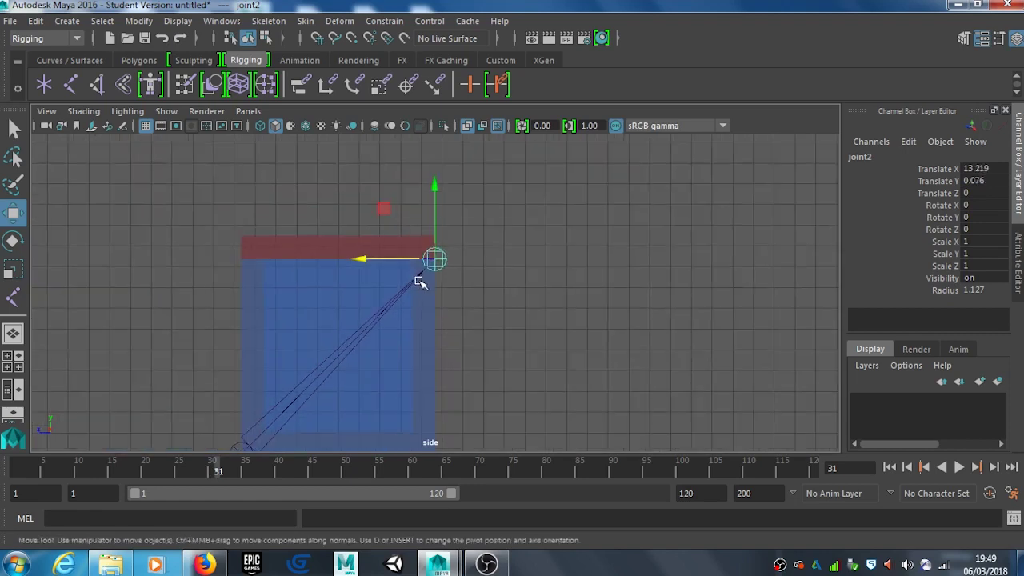
alt+middle_drag(422, 285, 437, 214)
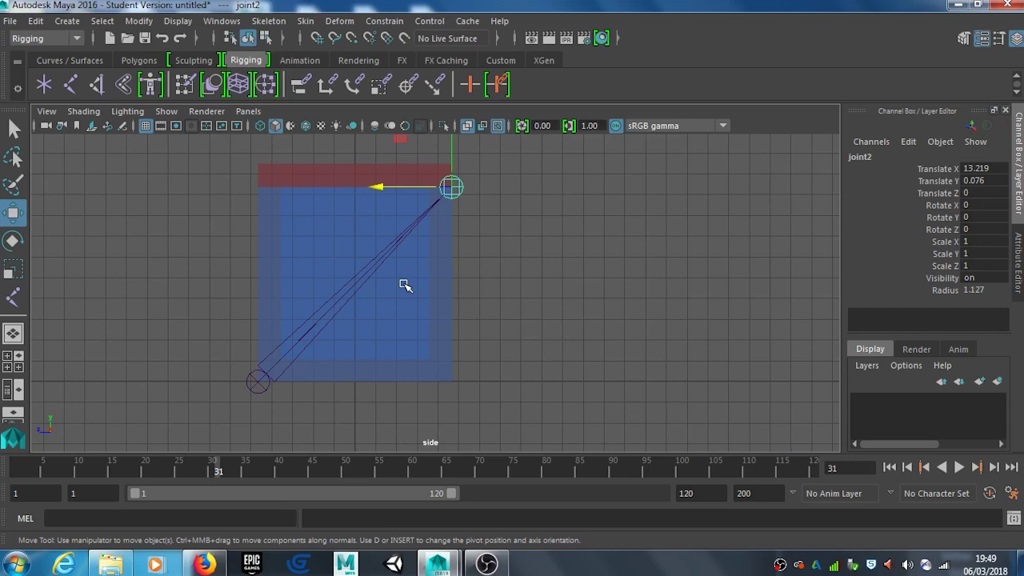
click(285, 360)
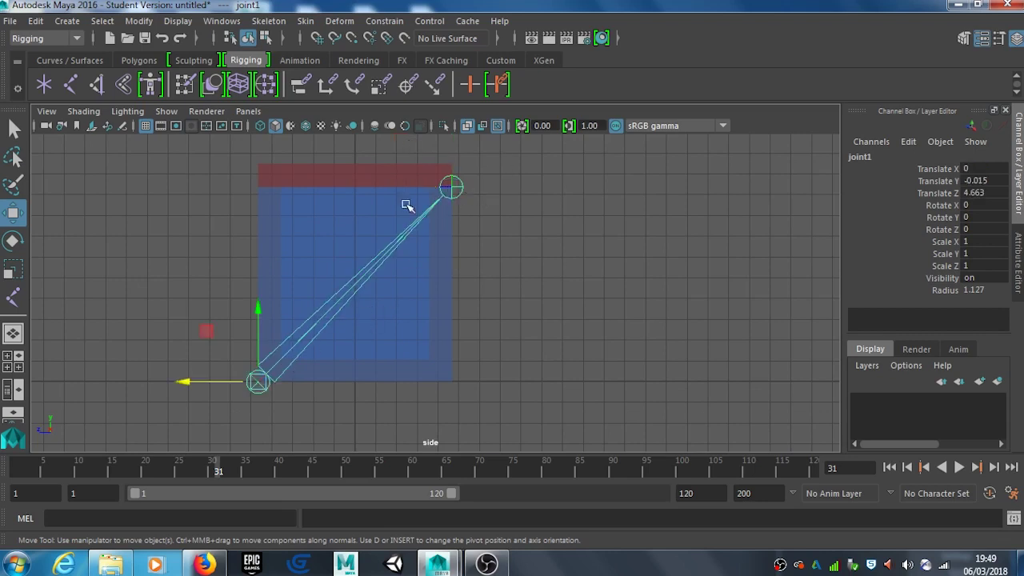
click(468, 128)
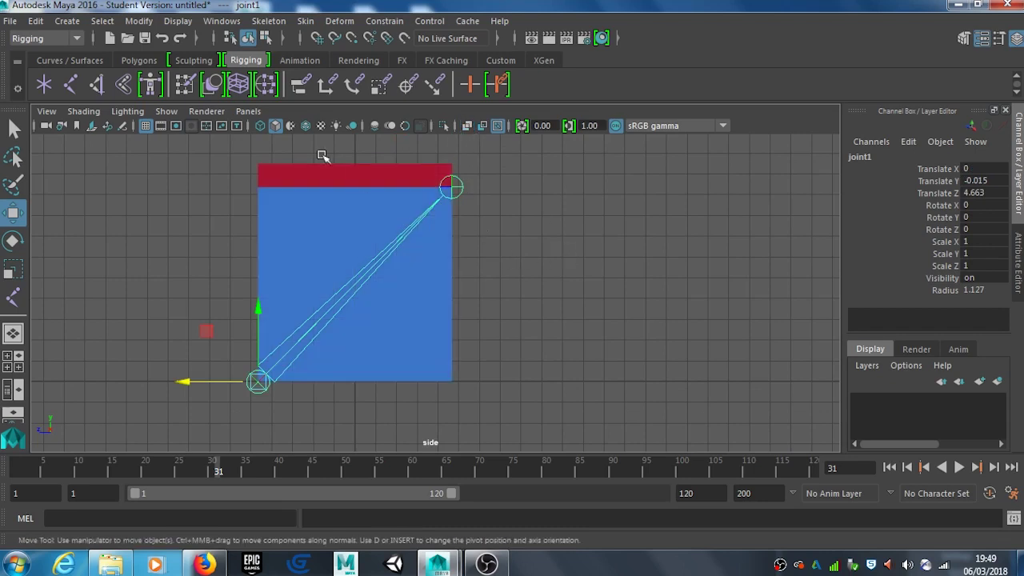
Step: Toggle joint X-ray off and back on, then show only the perspective view
click(82, 112)
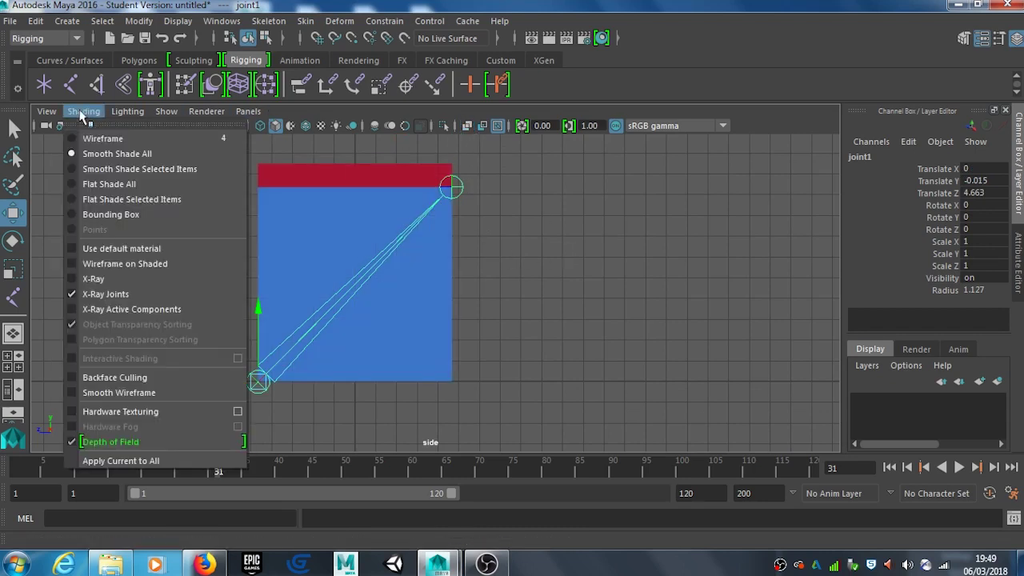
click(73, 293)
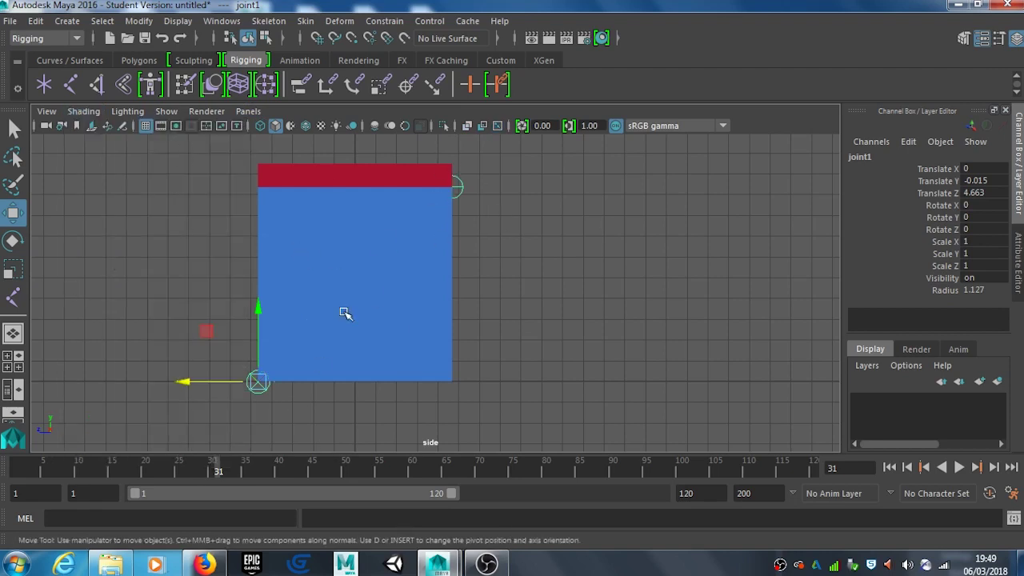
click(83, 112)
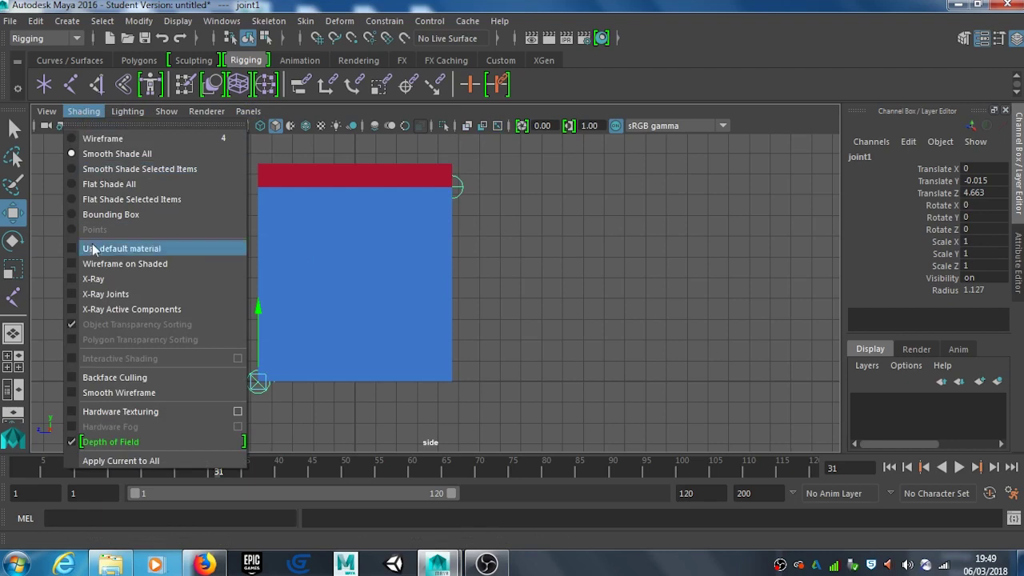
click(95, 295)
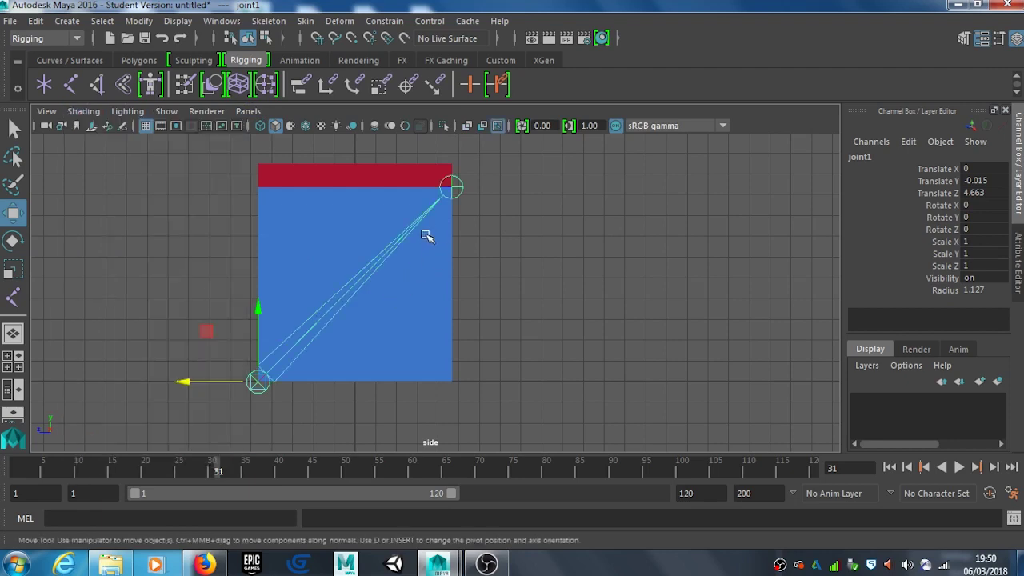
key(space)
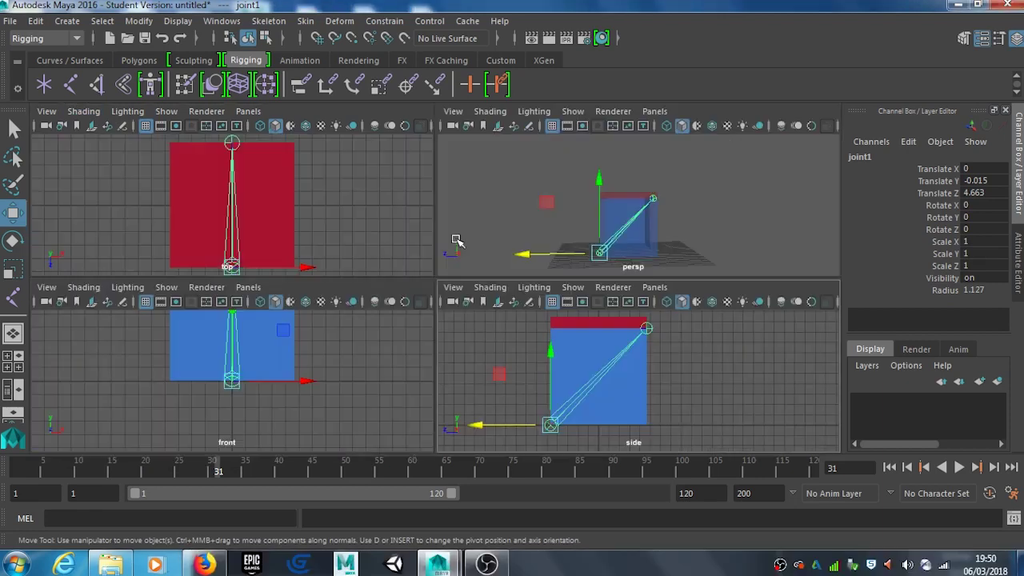
key(space)
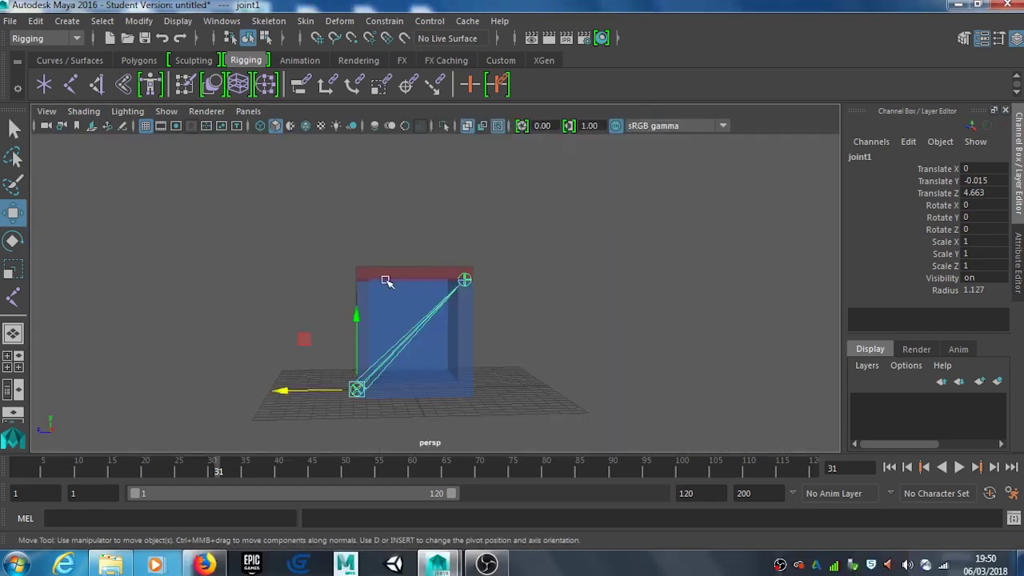
Step: Turn off X-Ray so the blue box draws solid, frame it, and return to Select
click(469, 125)
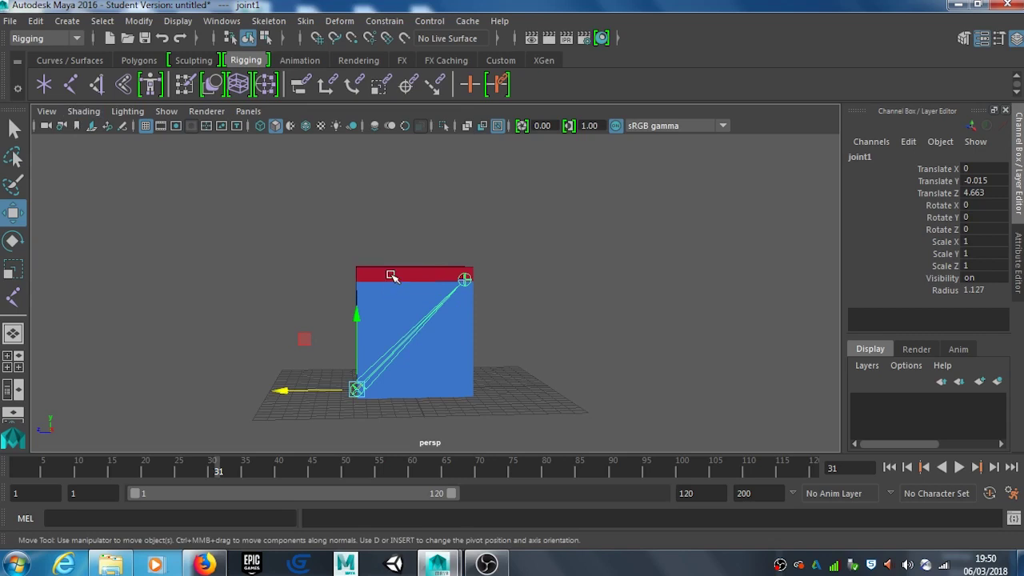
scroll(469, 312, up, 2)
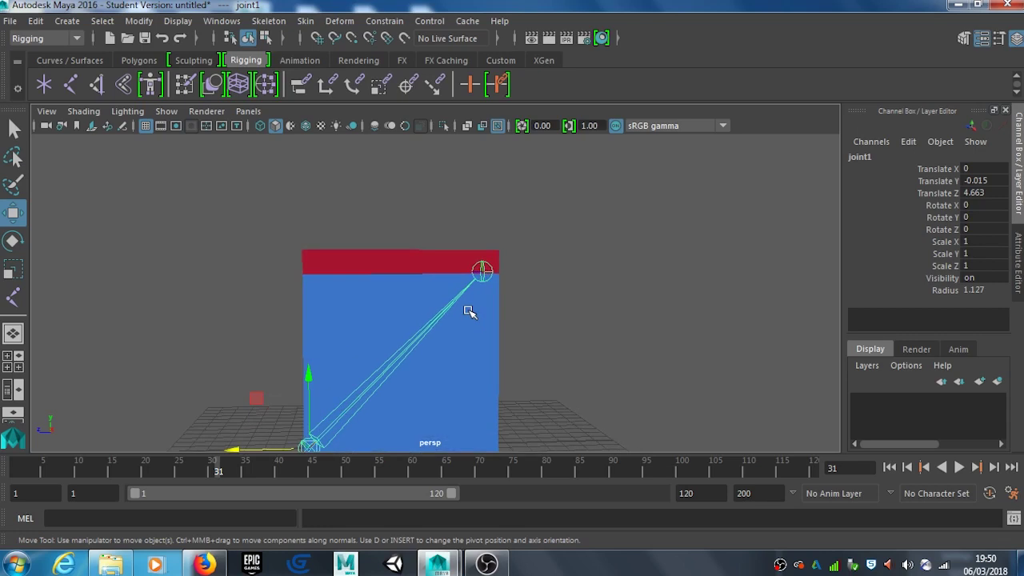
alt+middle_drag(468, 320, 488, 245)
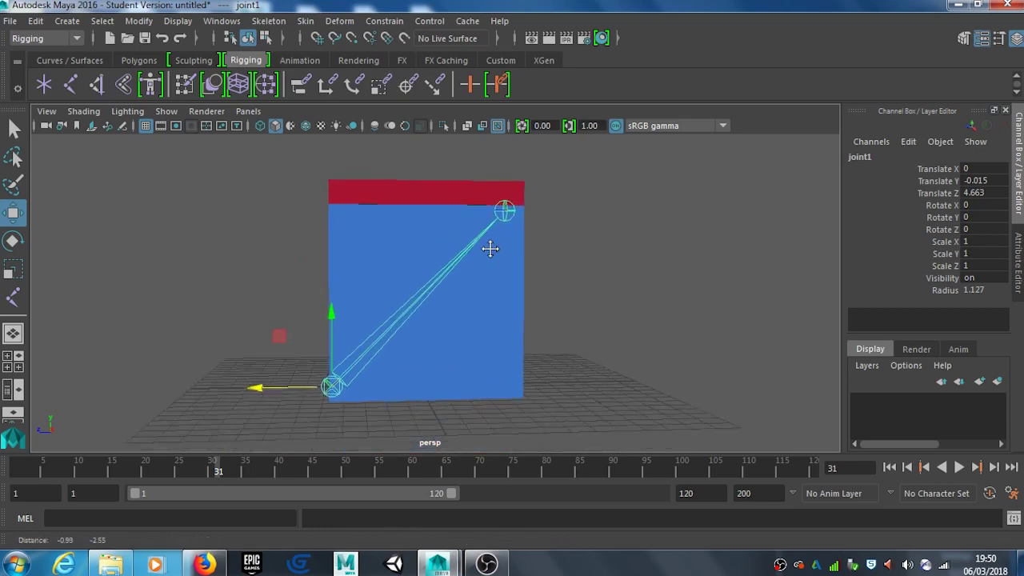
scroll(441, 355, up, 3)
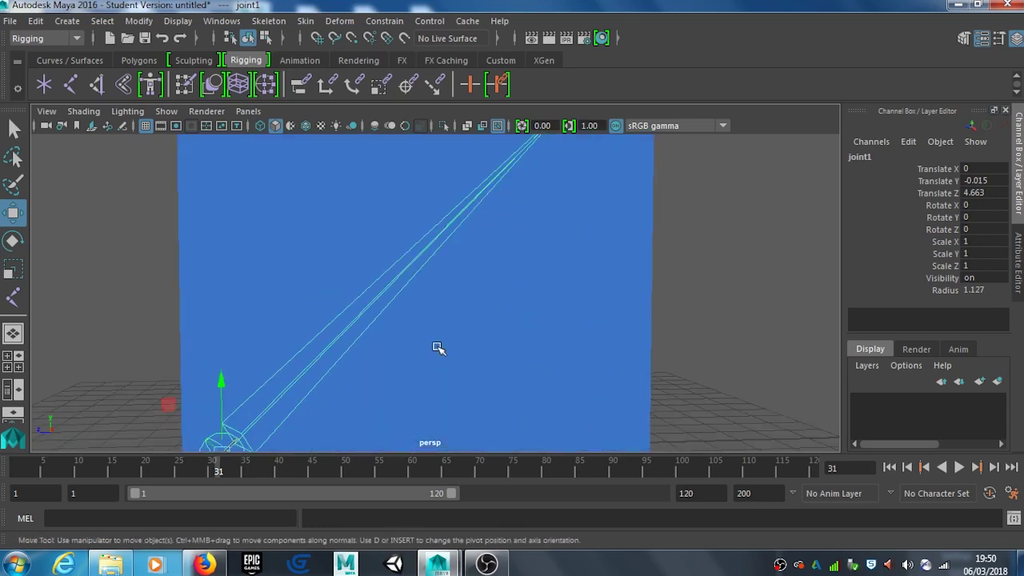
scroll(437, 348, down, 4)
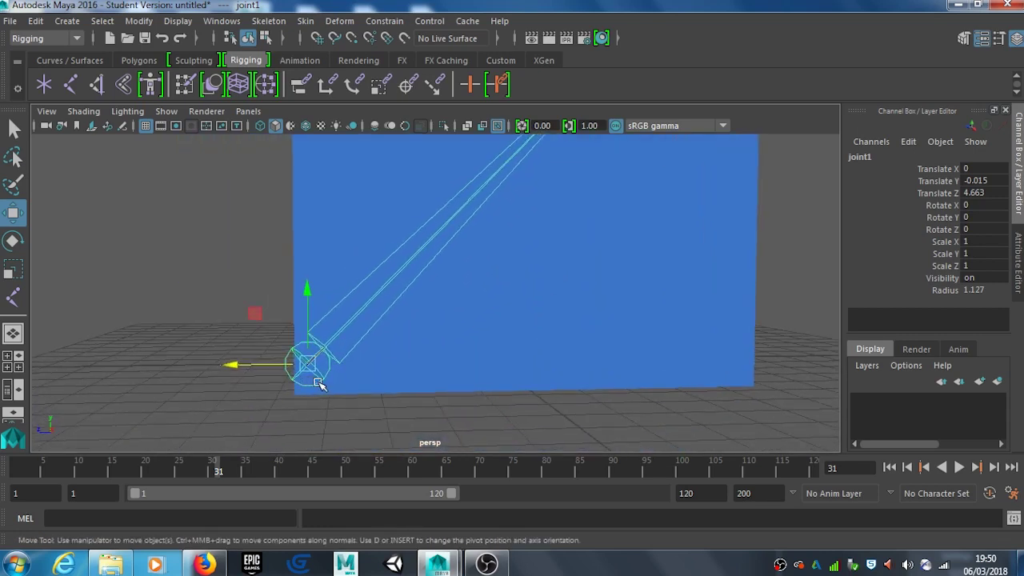
click(316, 373)
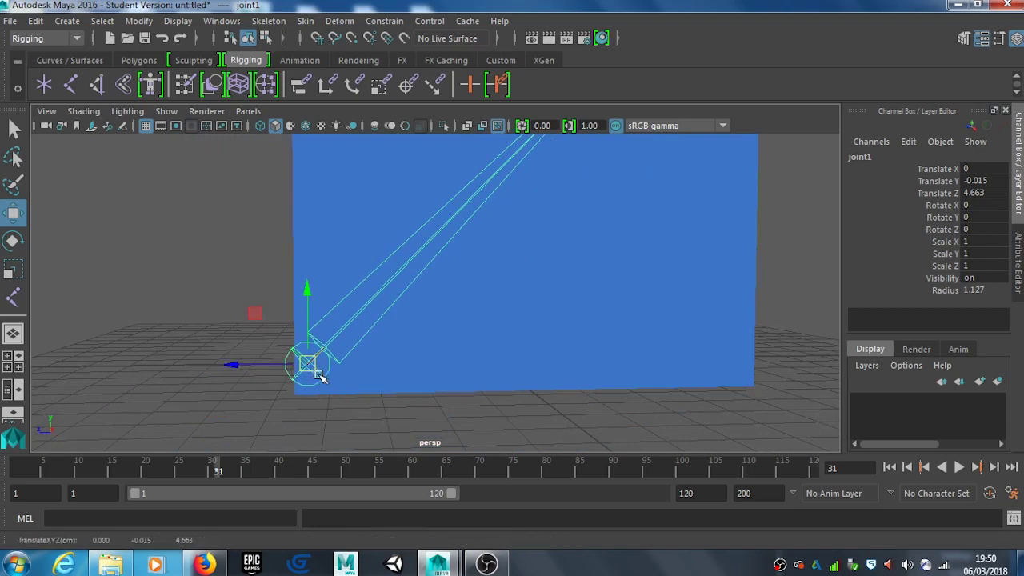
click(13, 130)
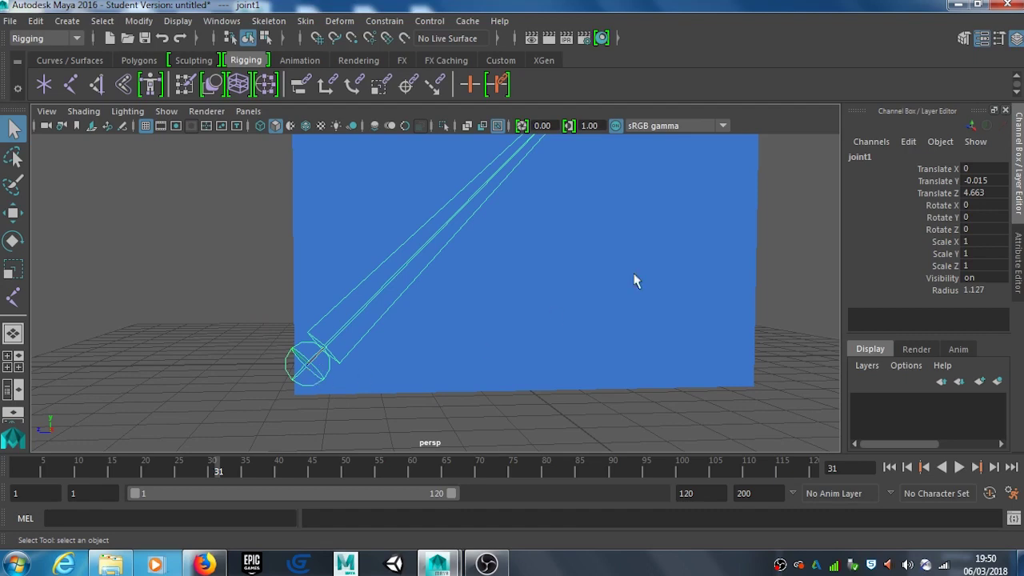
Step: Rename joint1 to 'Root' and the lid-corner joint to 'Opening', then reselect the chain
click(862, 157)
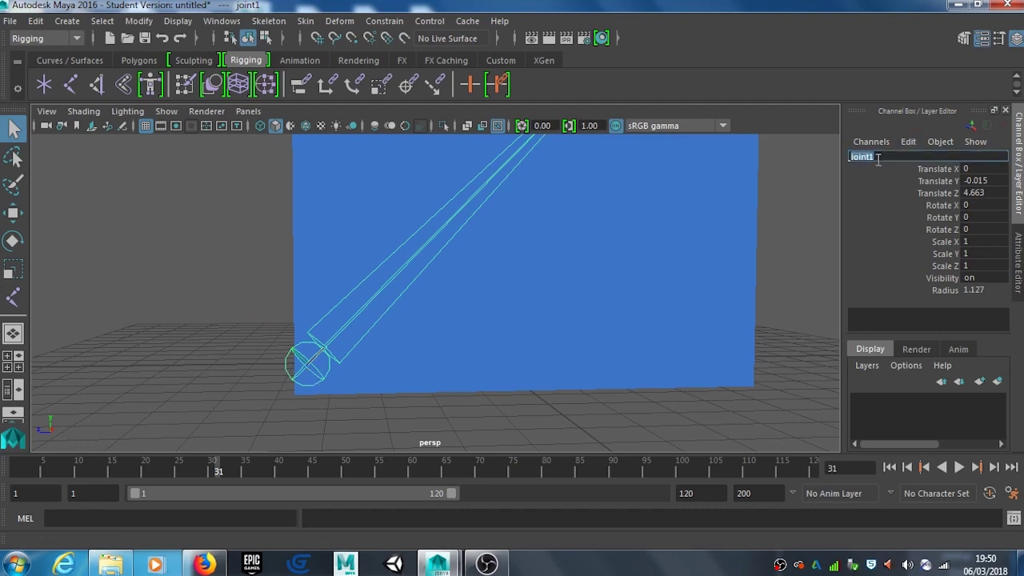
text(Root)
key(Return)
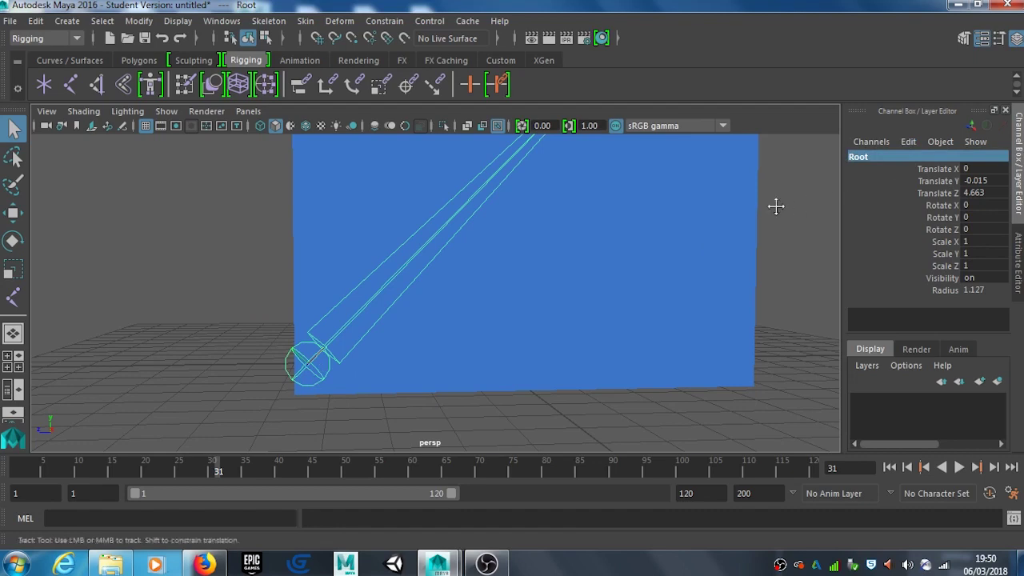
alt+drag(777, 206, 499, 281)
click(473, 236)
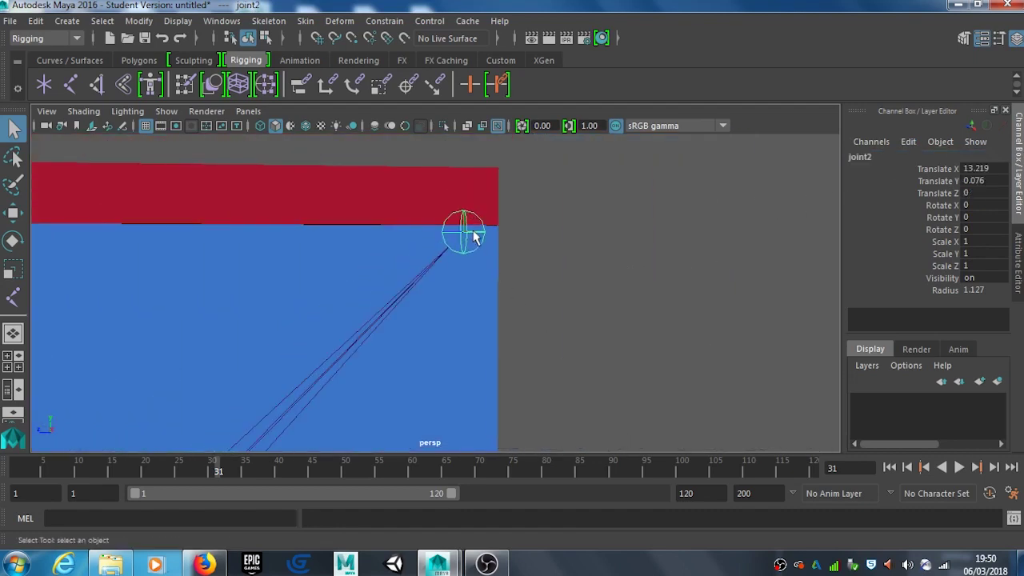
double_click(860, 154)
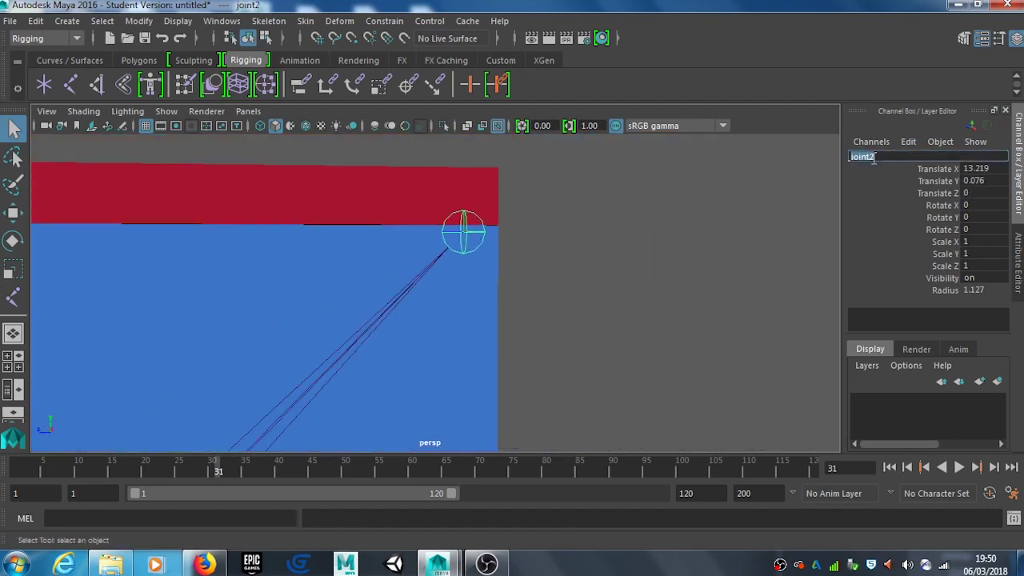
text(Opening)
key(Return)
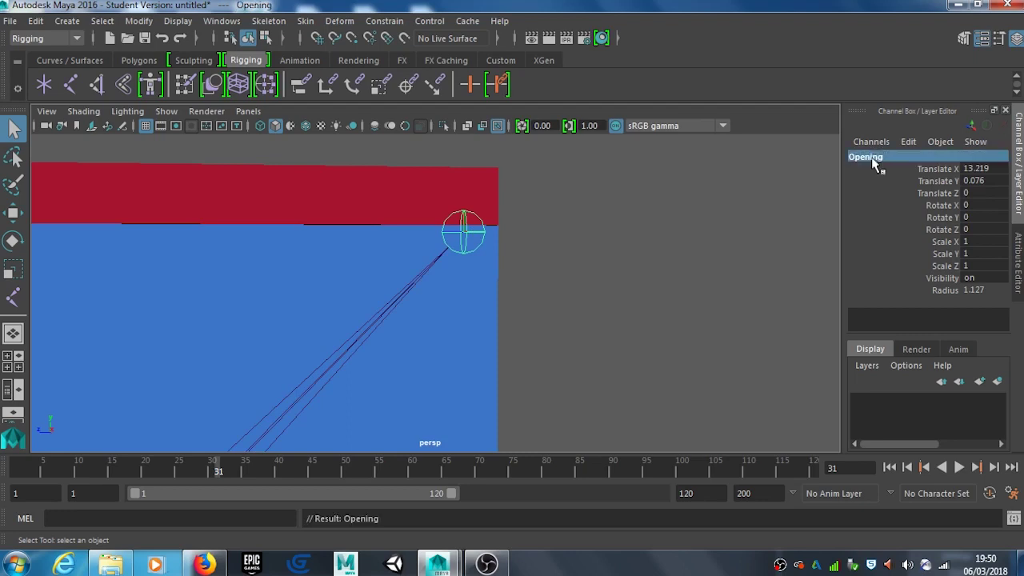
scroll(411, 256, down, 4)
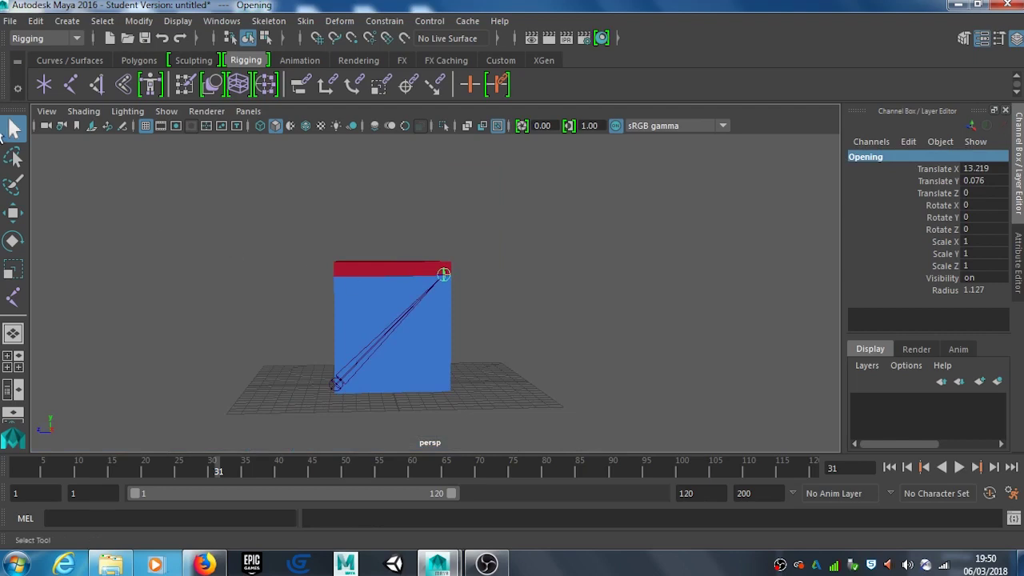
click(354, 364)
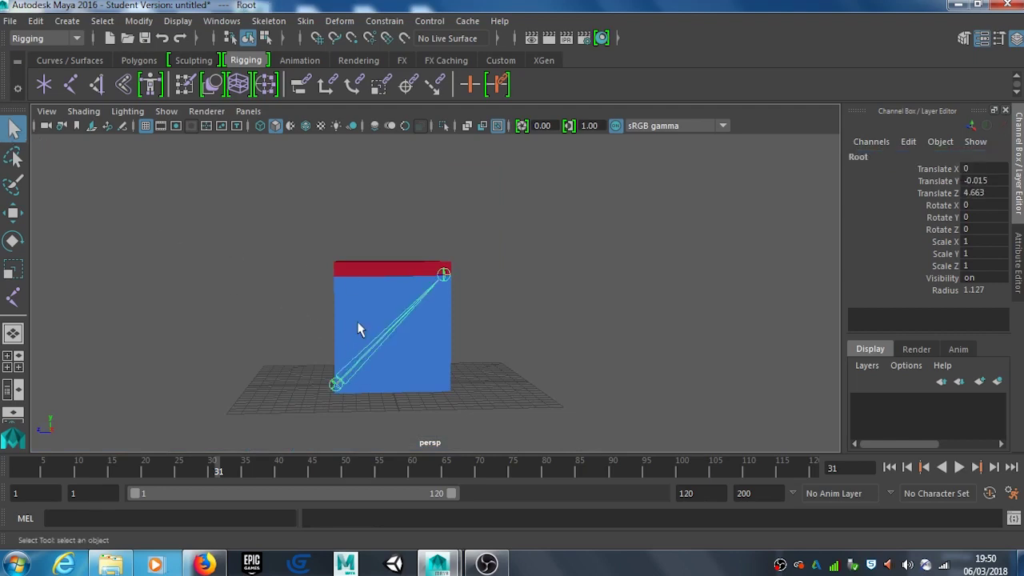
Step: Add the box to the joint selection and open the Skin > Bind Skin options
shift+click(357, 329)
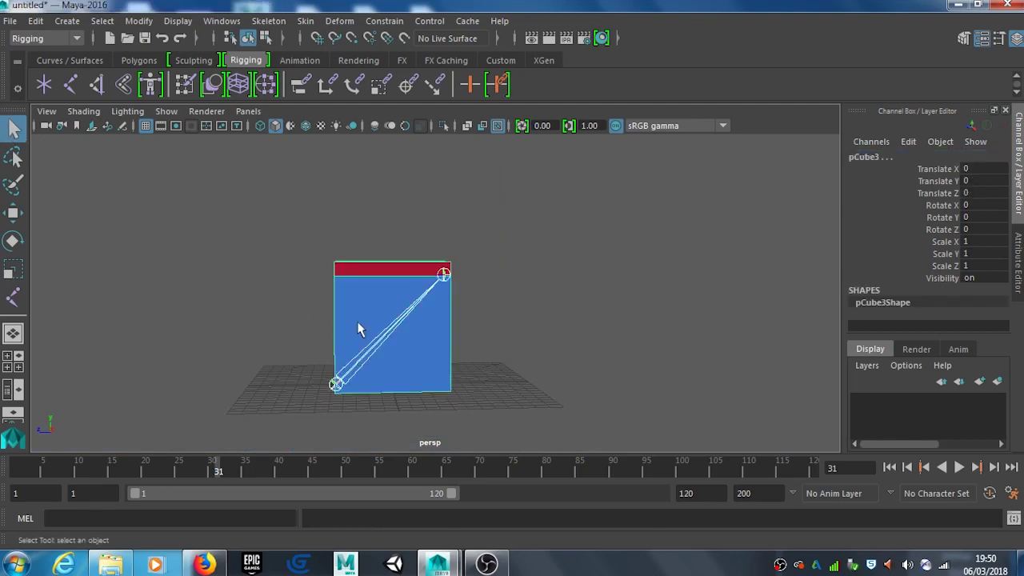
click(305, 21)
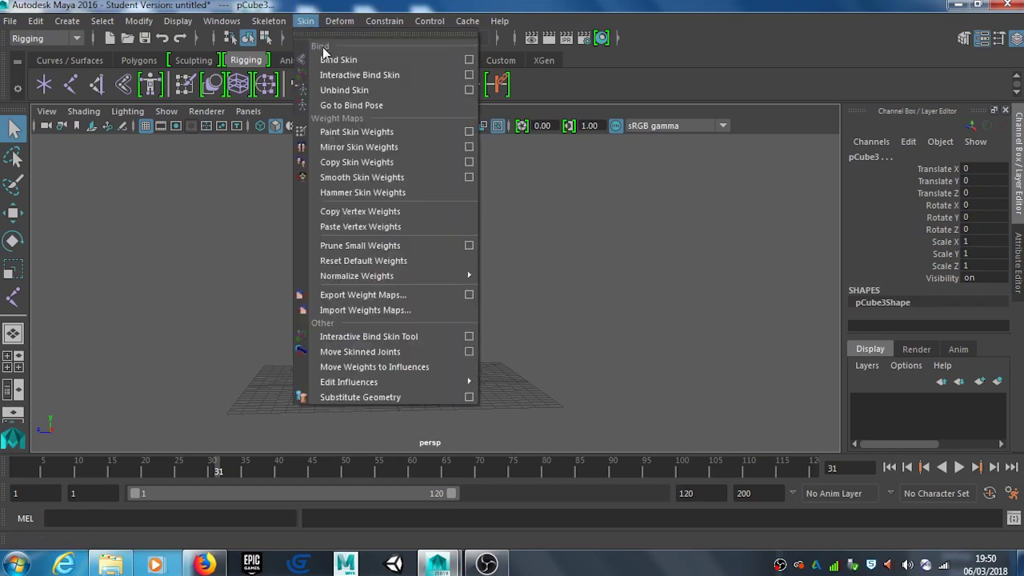
click(469, 60)
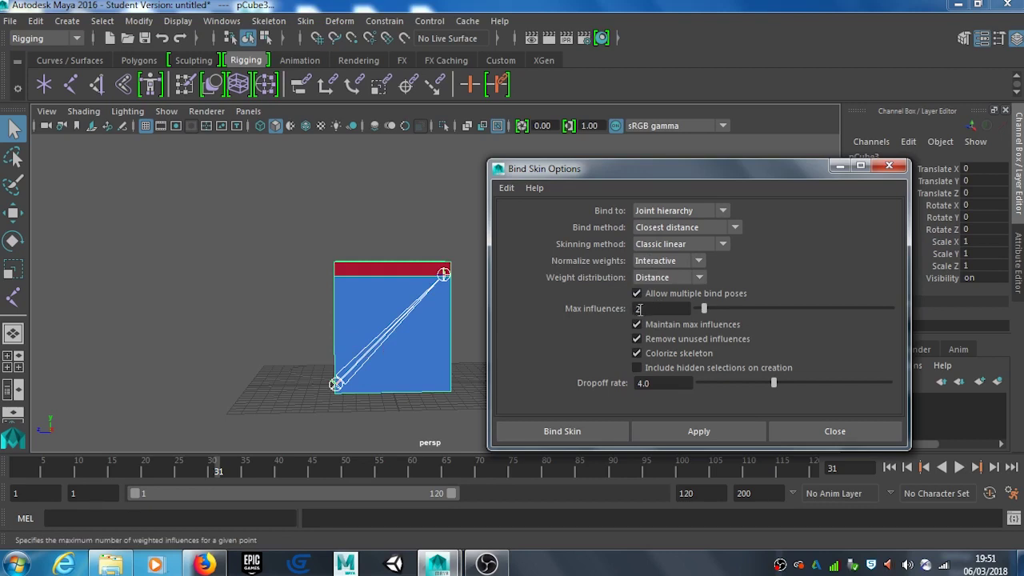
click(562, 432)
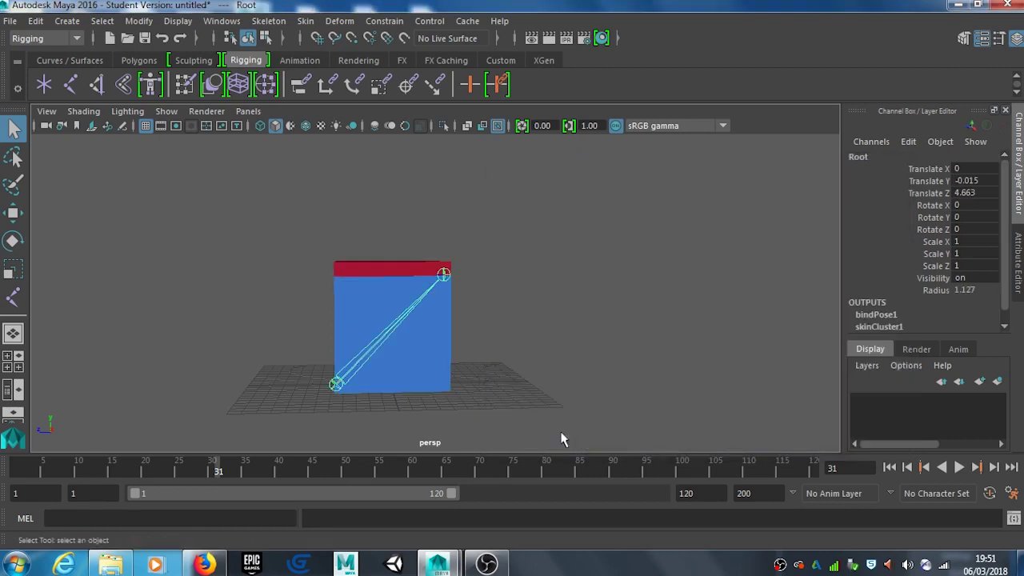
click(445, 278)
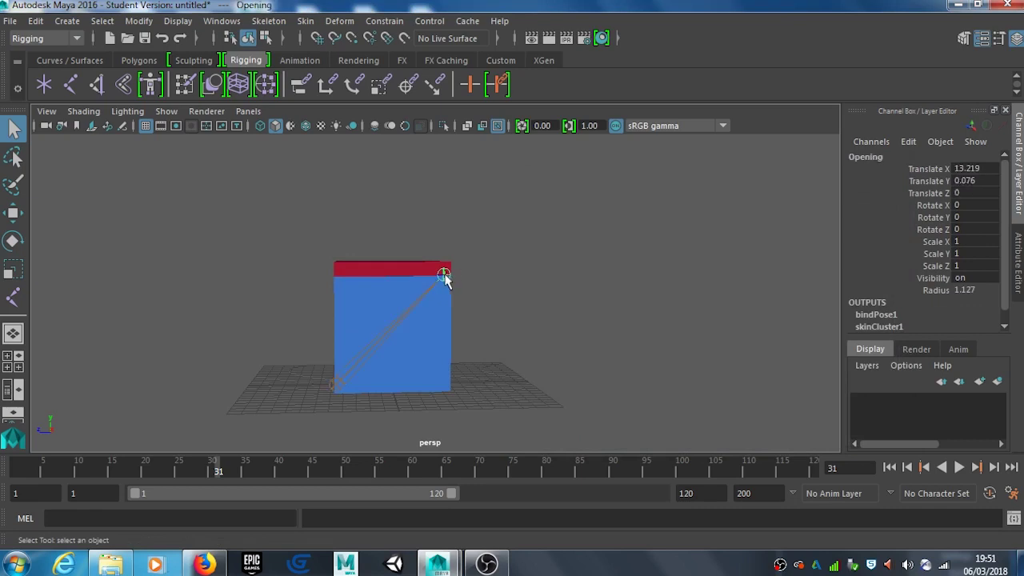
key(w)
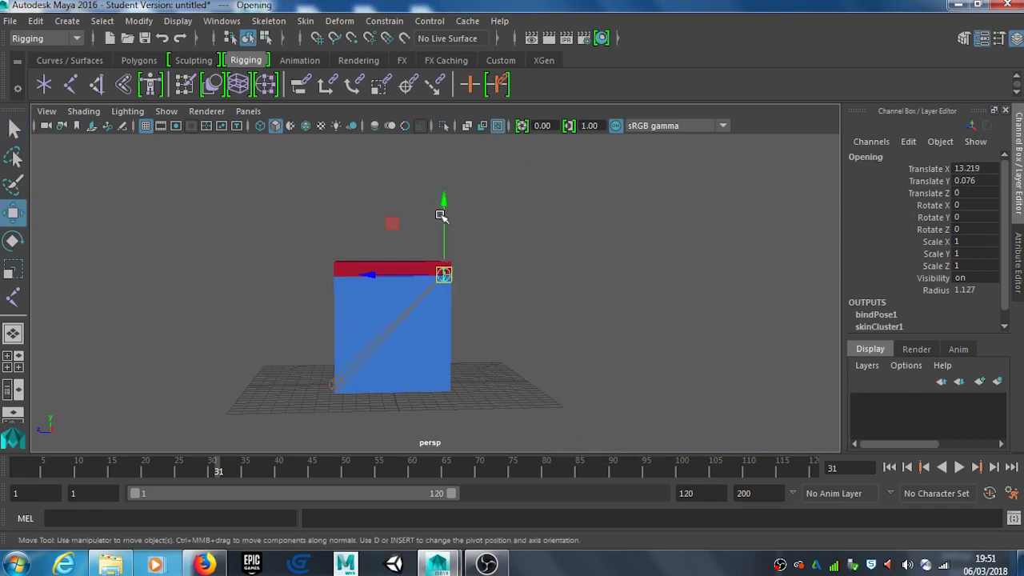
mouse_move(443, 211)
mouse_down()
mouse_move(445, 172)
mouse_move(445, 228)
mouse_move(439, 168)
mouse_move(426, 158)
mouse_move(436, 208)
mouse_up()
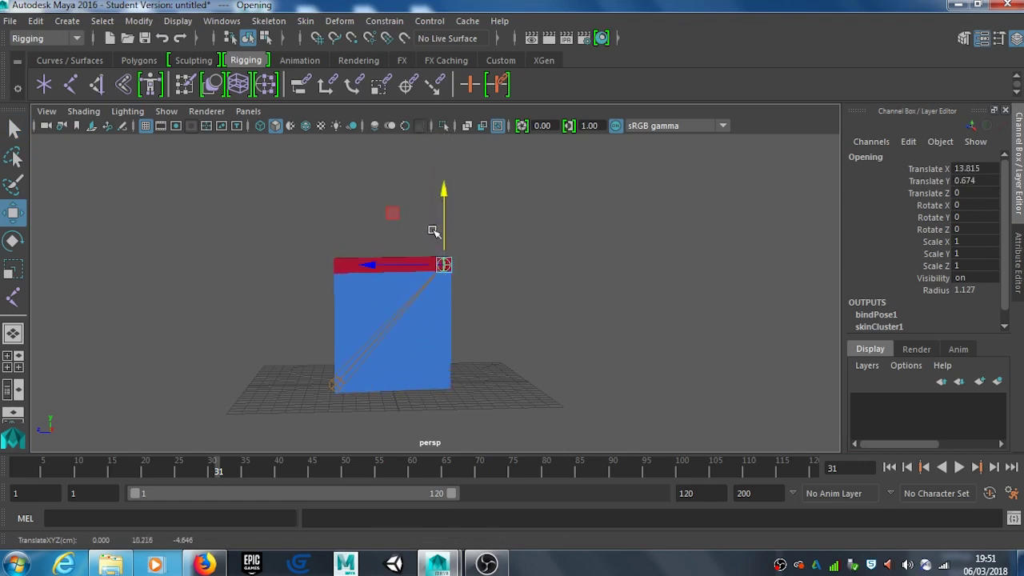
key(ctrl+z)
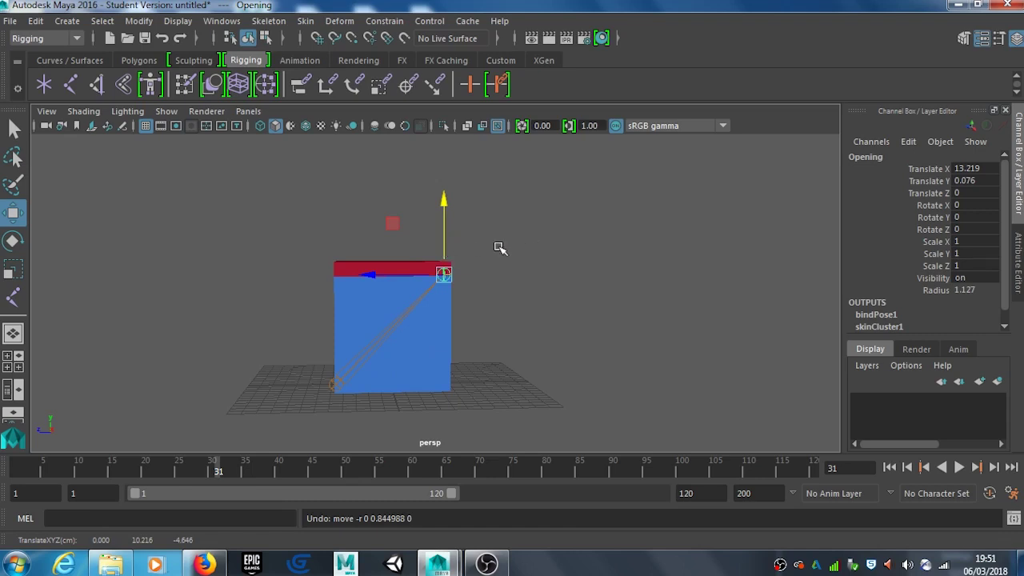
Step: Select the box's top lid face and convert the selection to its vertices
scroll(446, 269, up, 3)
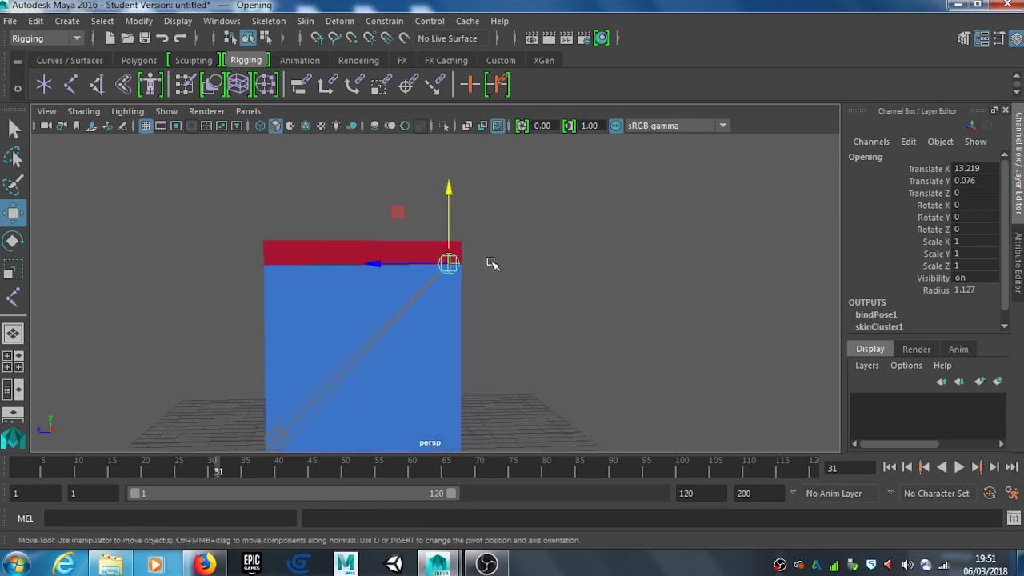
alt+drag(492, 265, 443, 255)
right_drag(401, 233, 389, 185)
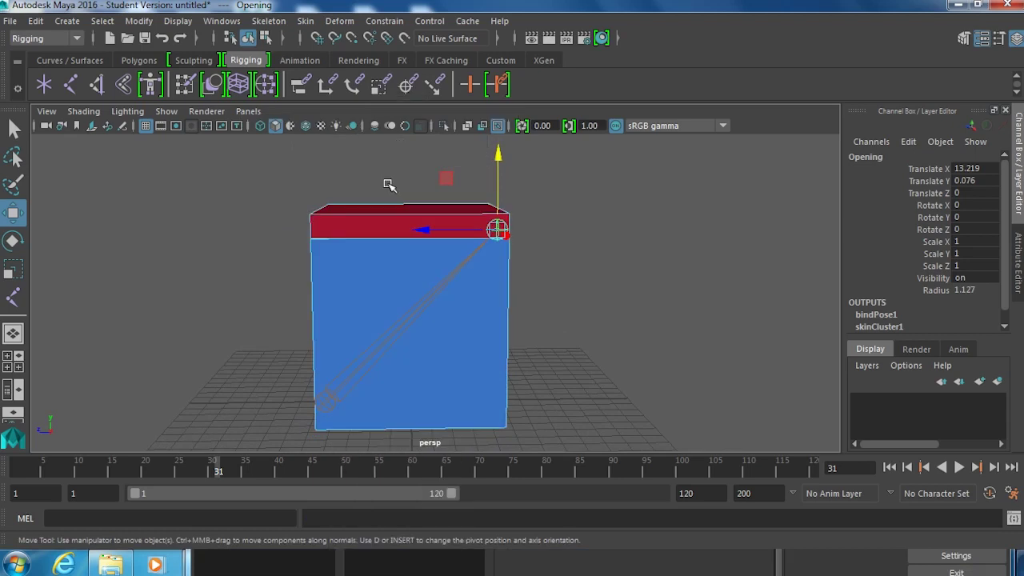
click(382, 226)
alt+drag(619, 312, 469, 251)
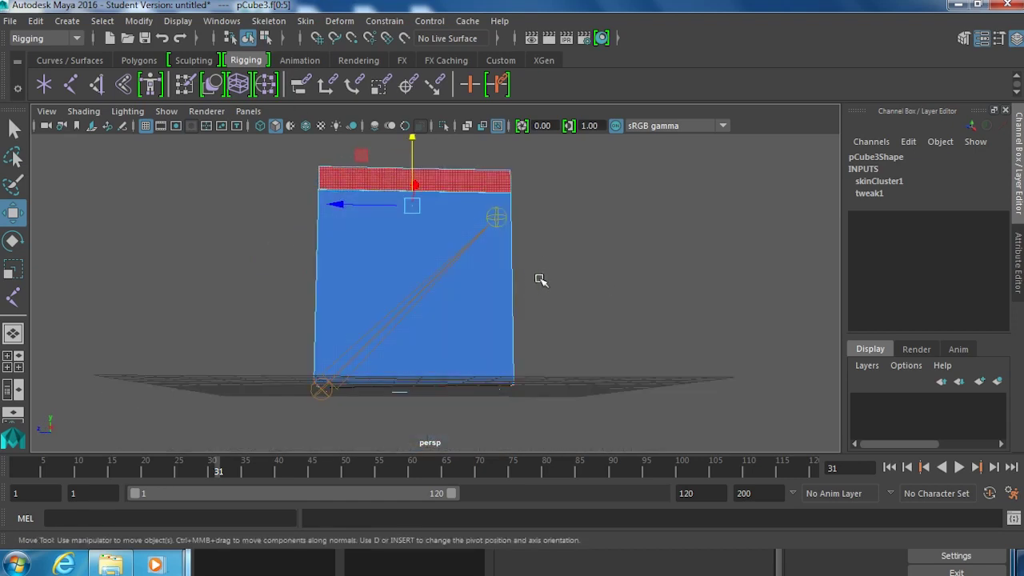
alt+drag(547, 277, 553, 315)
alt+drag(542, 264, 578, 298)
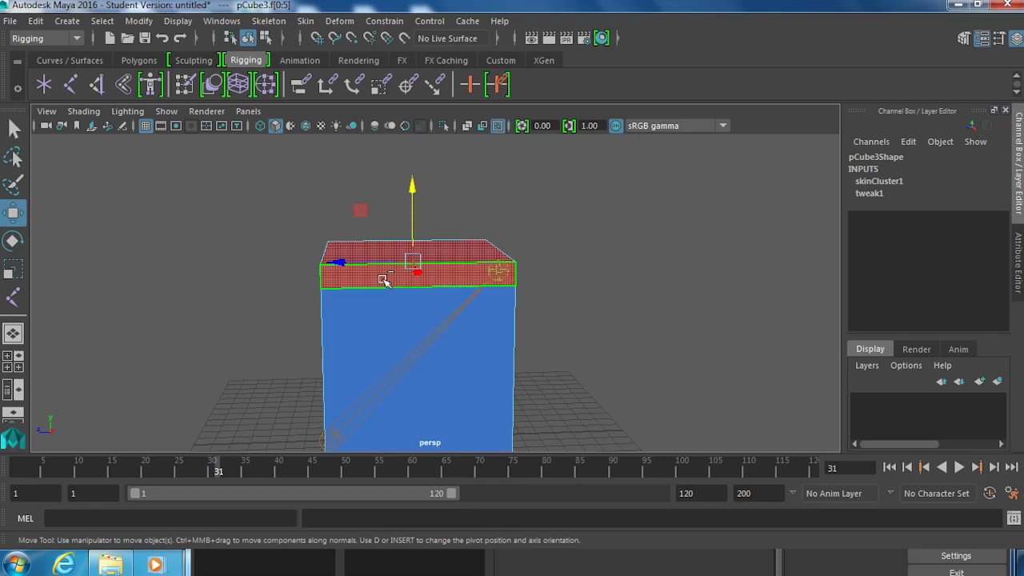
ctrl+right_drag(384, 280, 239, 280)
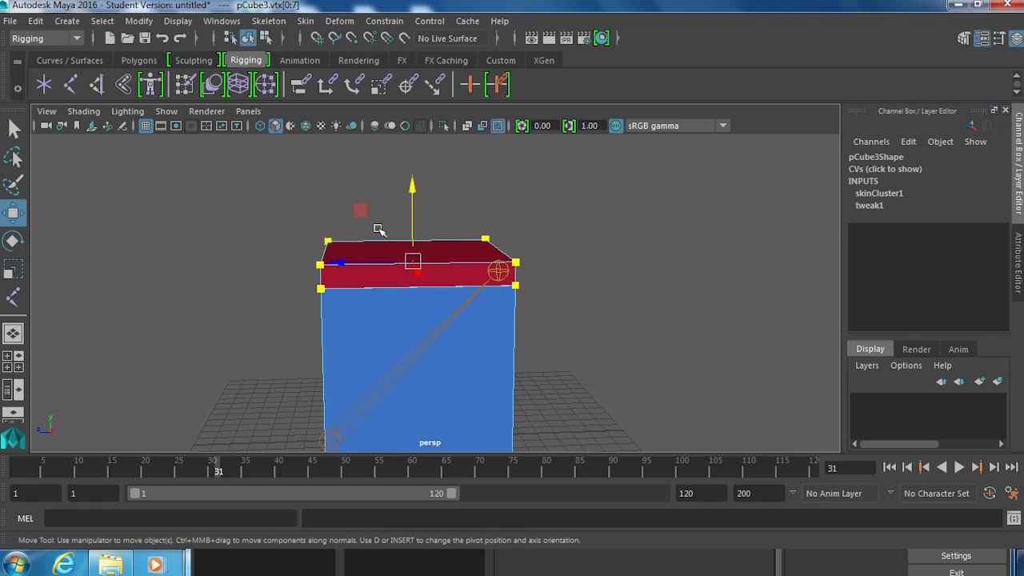
Step: Flood the lid vertices with weight 1 on the Opening influence, then return to Select
click(310, 24)
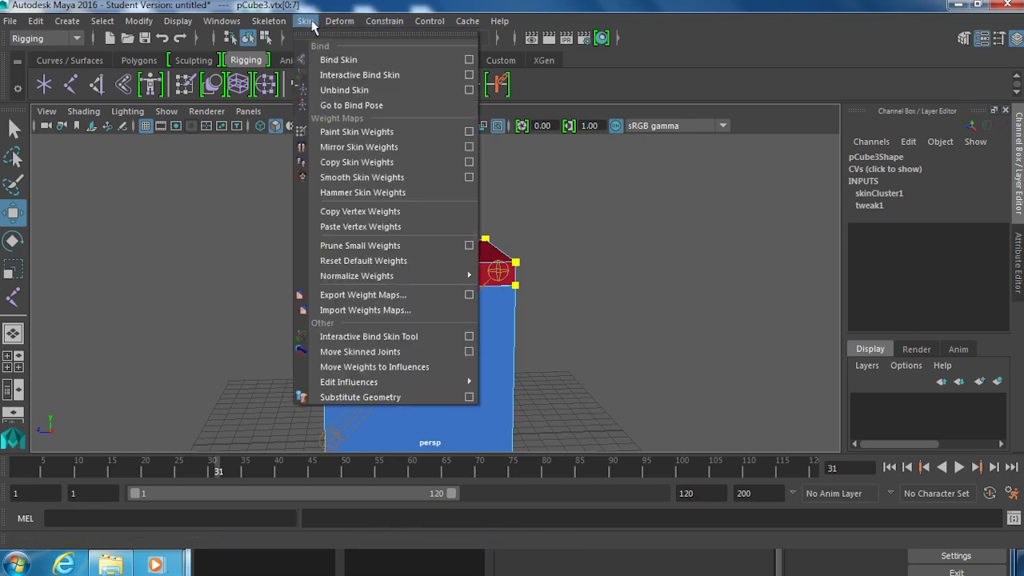
click(368, 133)
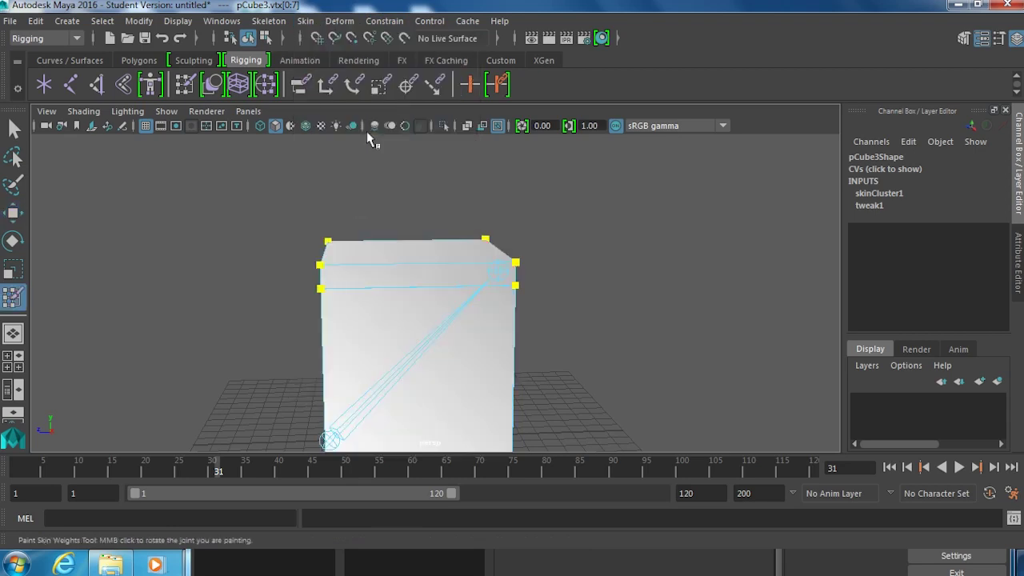
double_click(13, 298)
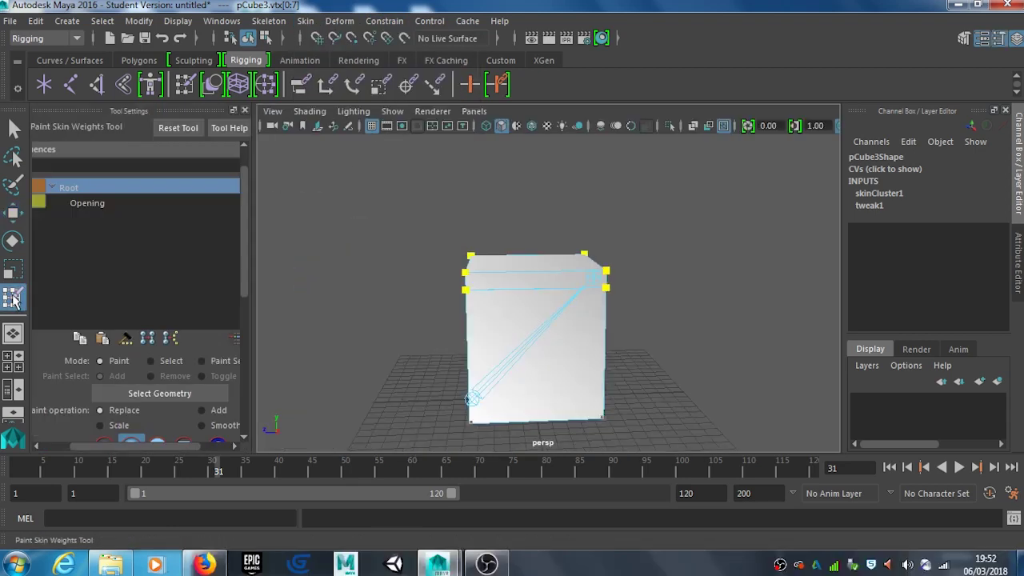
click(101, 204)
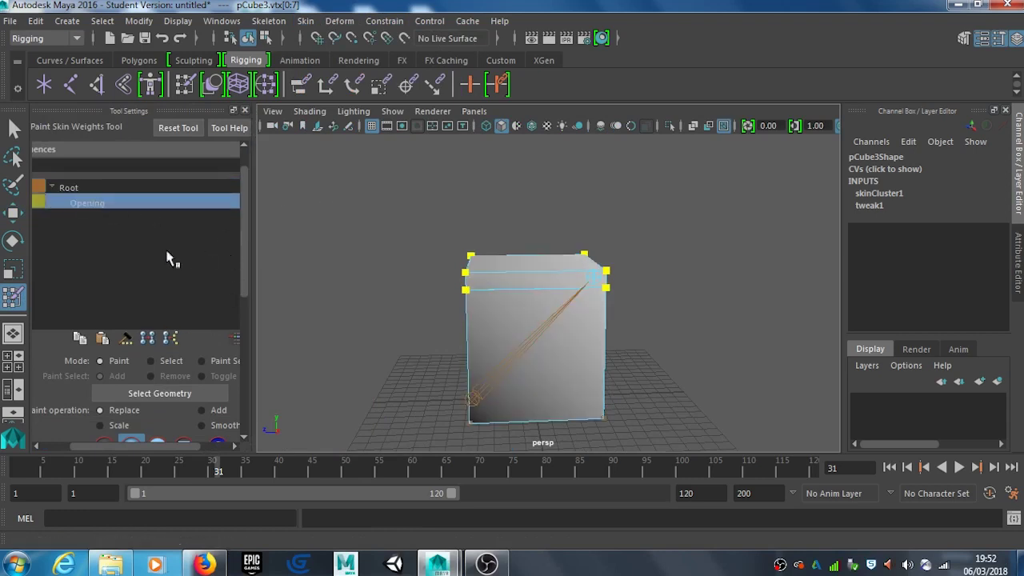
drag(244, 229, 248, 312)
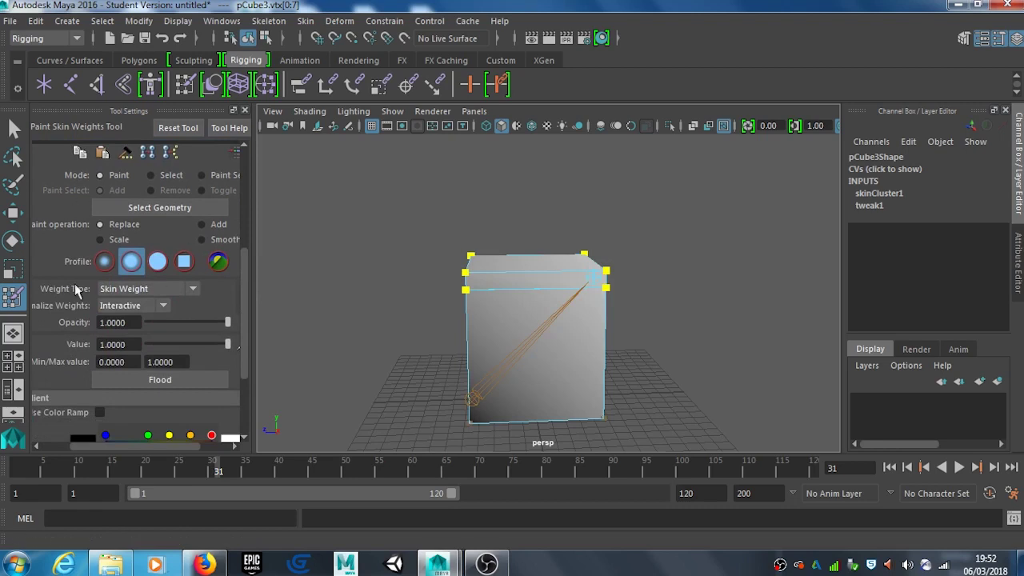
scroll(249, 317, down, 3)
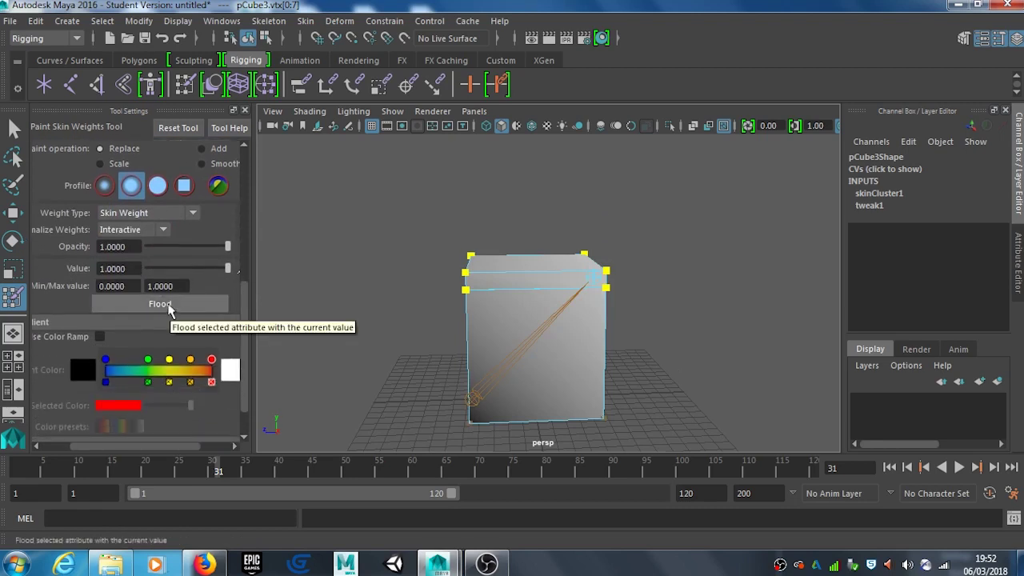
click(168, 306)
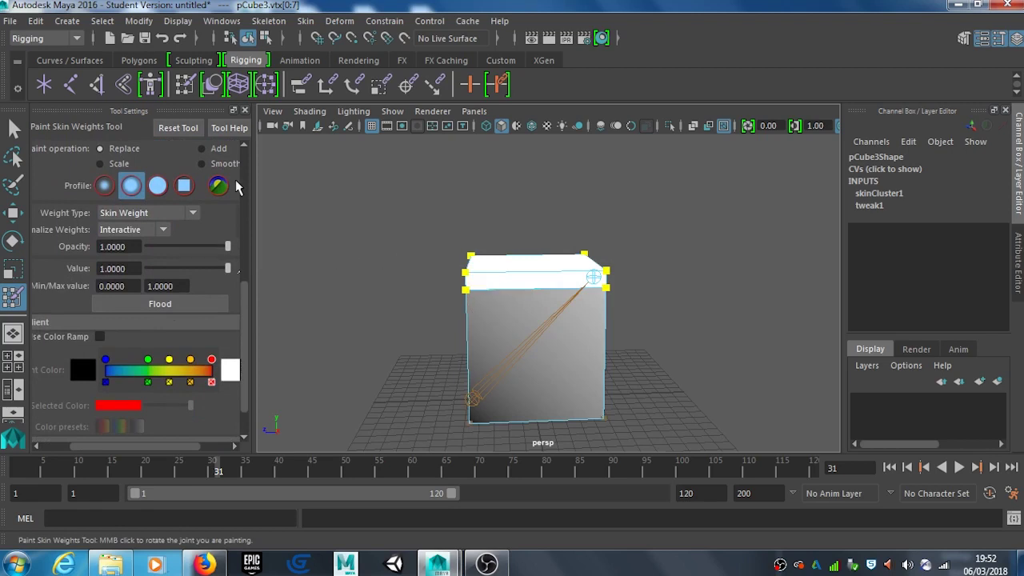
click(14, 130)
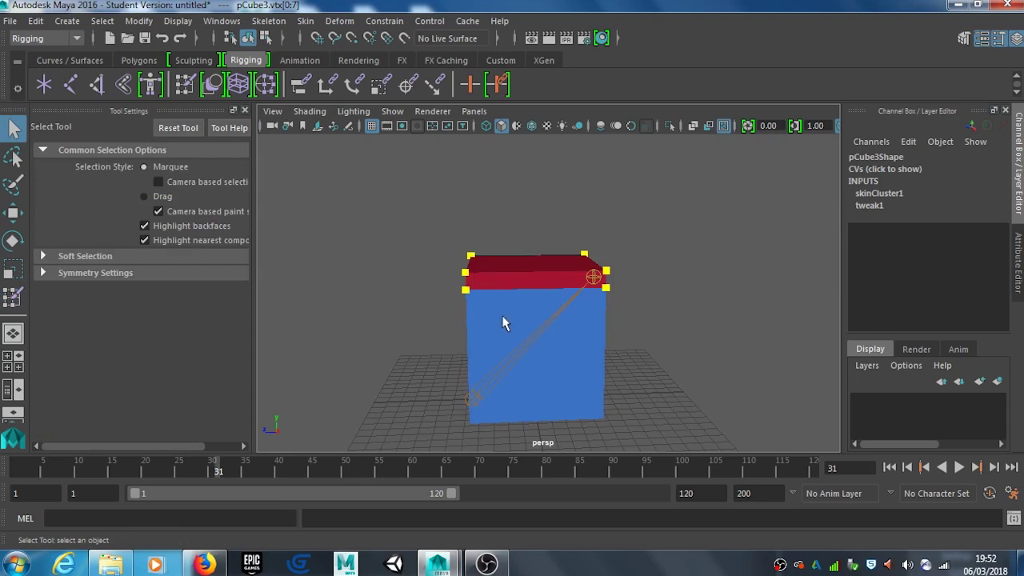
Step: Select the blue box body faces and convert them to vertices
key(F8)
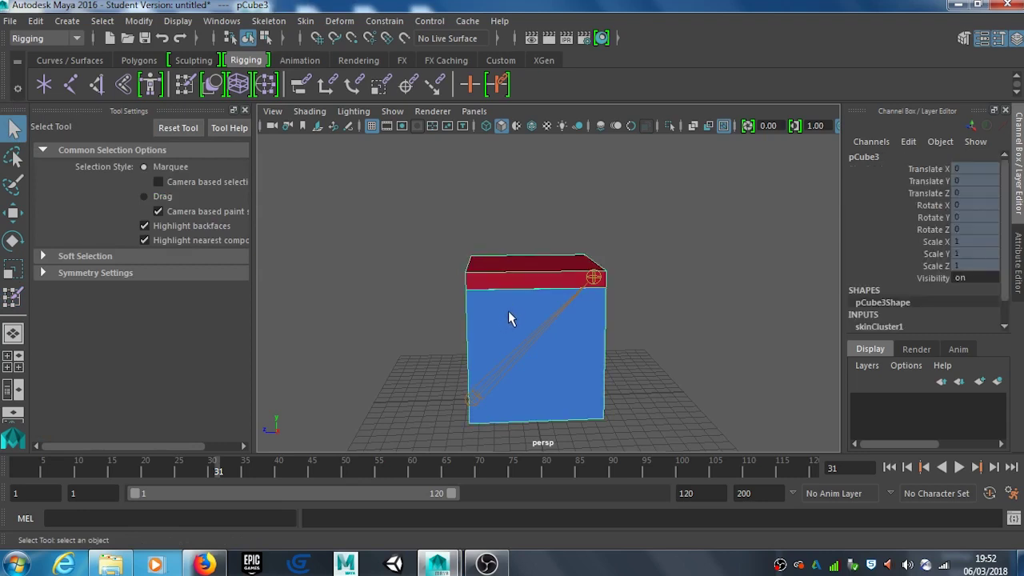
right_drag(515, 328, 516, 184)
click(494, 331)
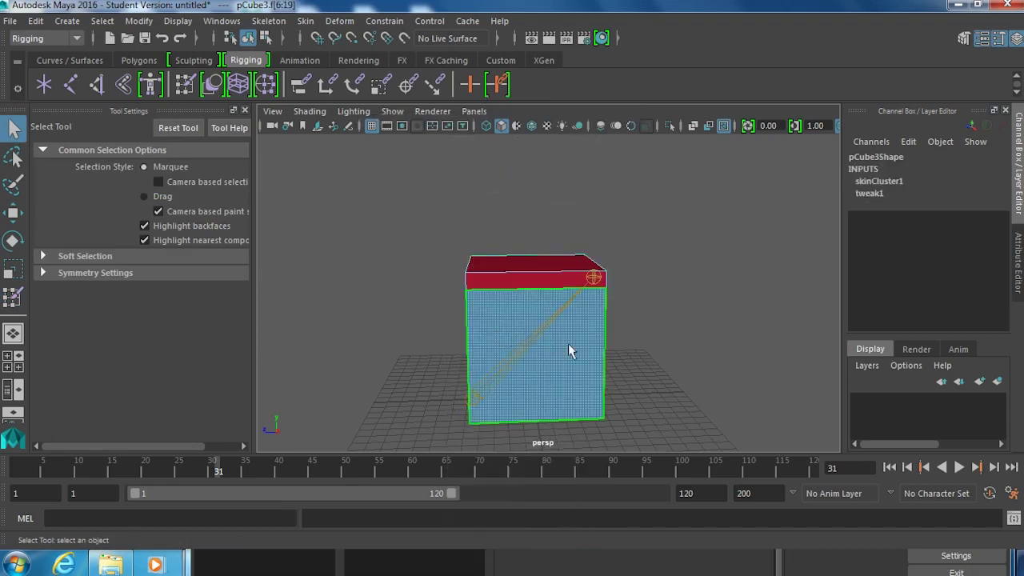
mouse_move(637, 341)
alt+mouse_down()
mouse_move(487, 347)
mouse_move(623, 333)
alt+mouse_up()
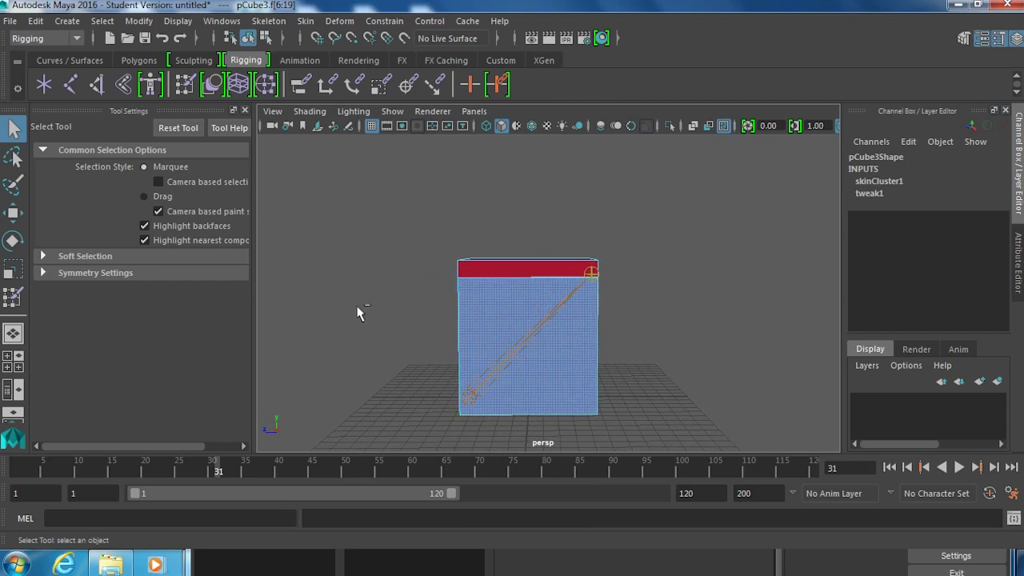
ctrl+right_drag(487, 334, 349, 327)
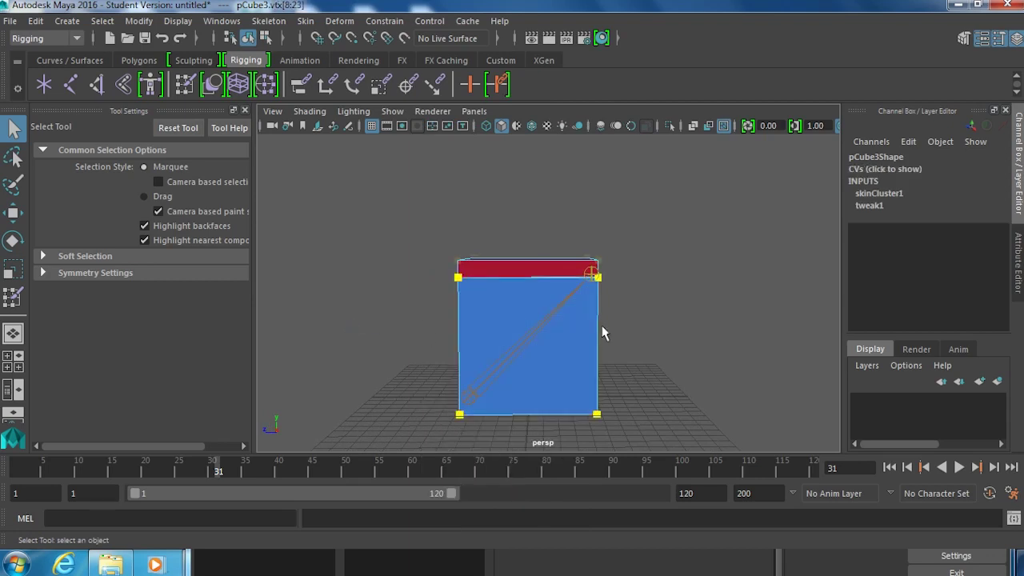
Step: Flood the body vertices with full weight on the Root influence in Paint Skin Weights
click(12, 296)
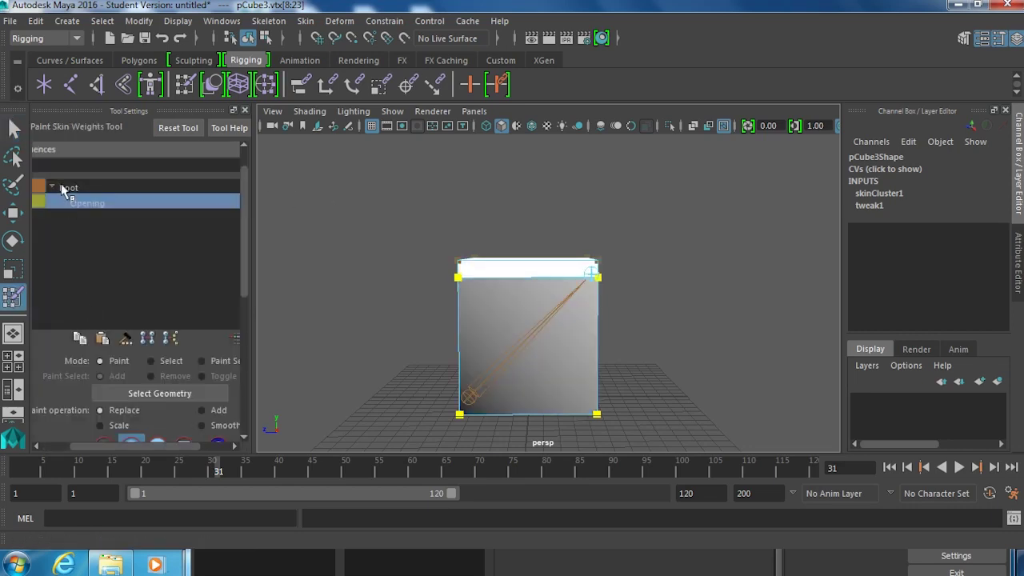
click(61, 187)
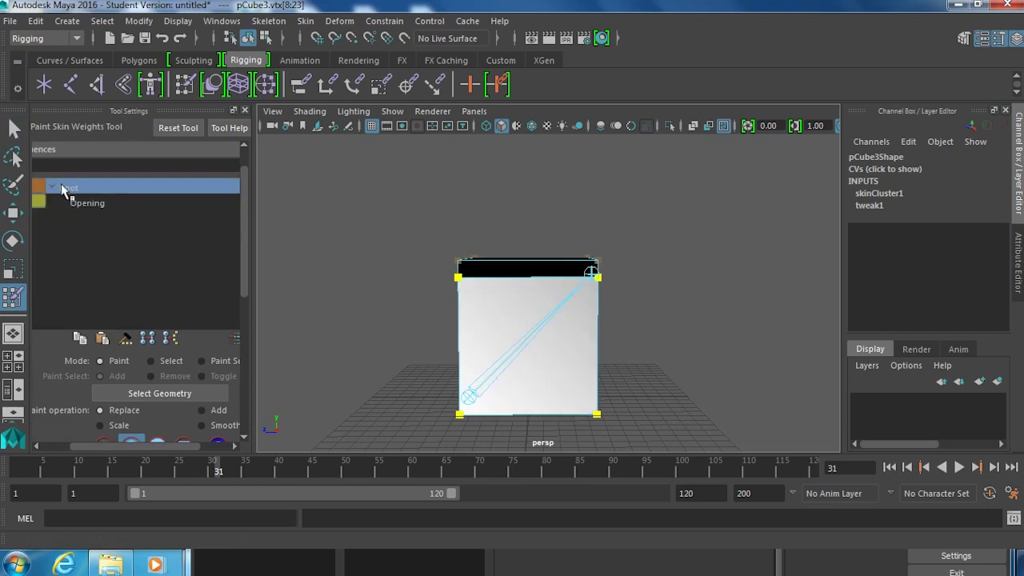
drag(245, 253, 248, 358)
click(156, 302)
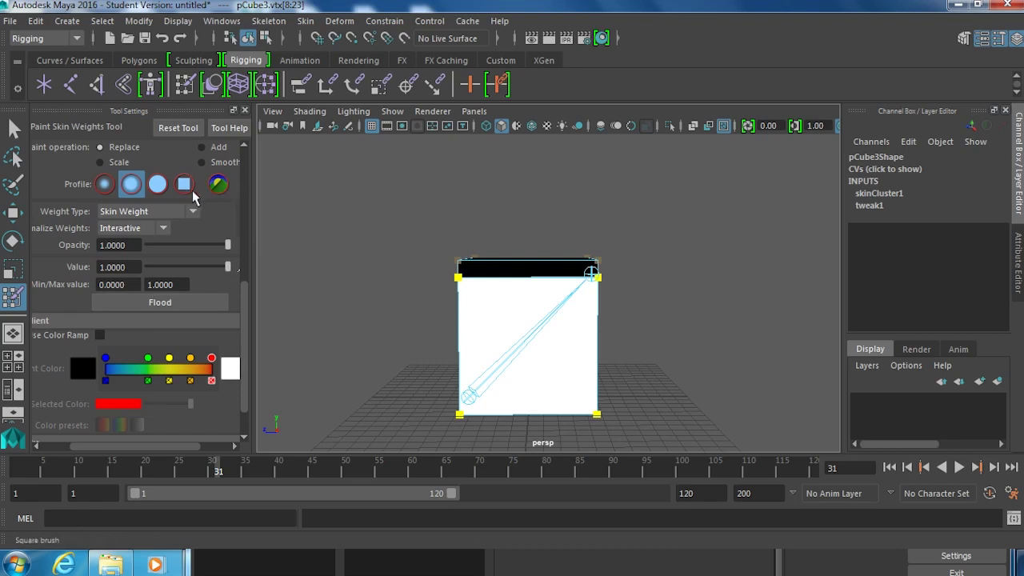
Step: Toggle between the Opening and Root influences to compare weights, then return to Select
drag(246, 286, 244, 204)
click(84, 240)
click(81, 224)
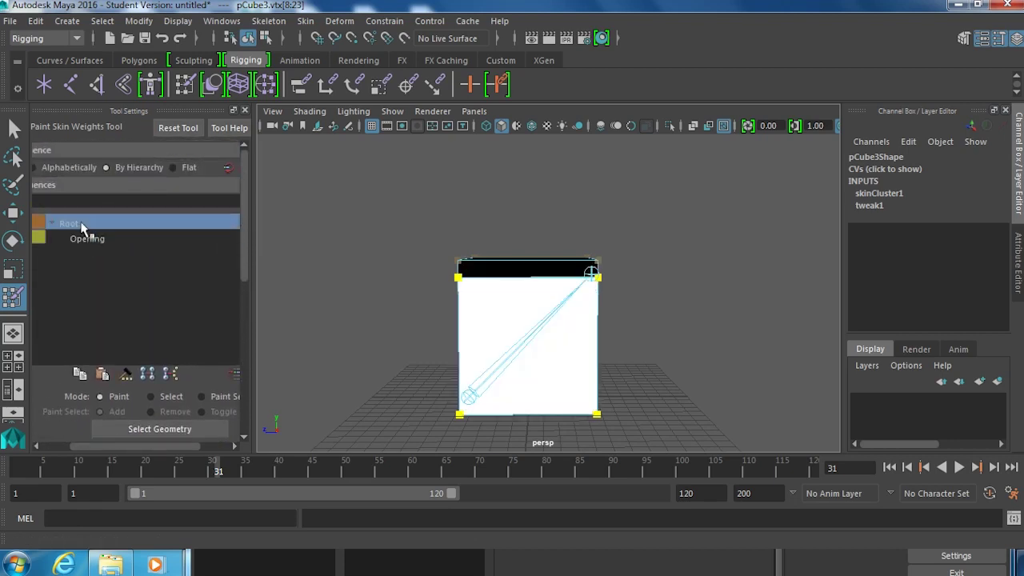
click(88, 240)
click(88, 223)
click(88, 234)
click(86, 223)
click(89, 239)
click(86, 224)
click(94, 241)
click(95, 226)
click(92, 240)
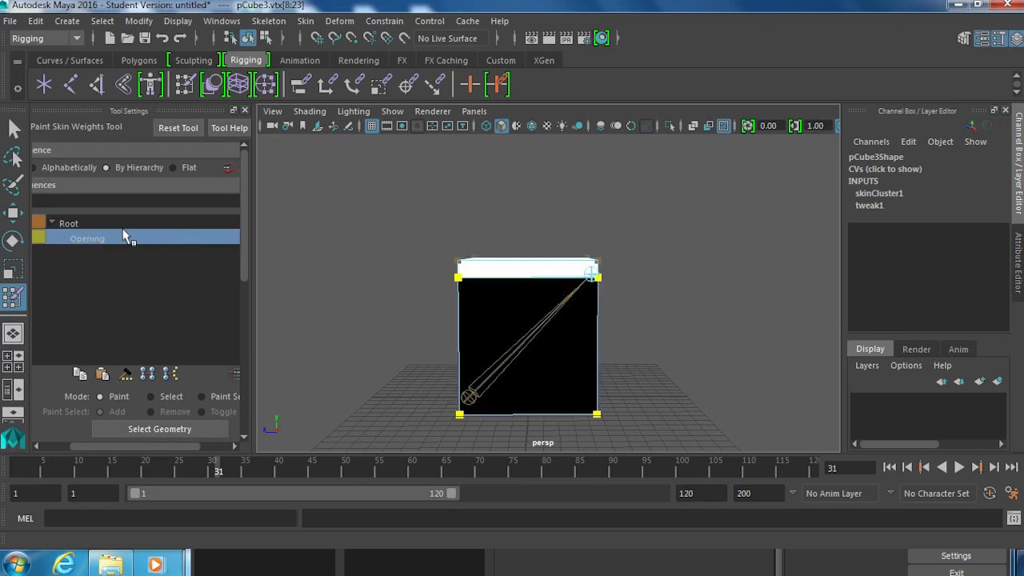
key(q)
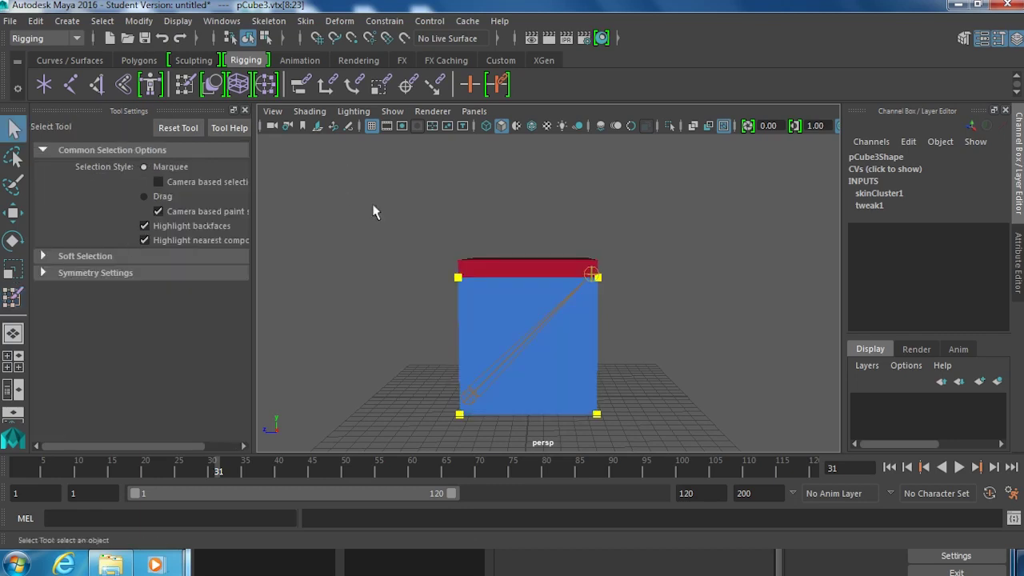
Step: Raise the Opening joint on Y to test that the lid lifts, then undo the move
right_drag(475, 301, 509, 135)
click(592, 223)
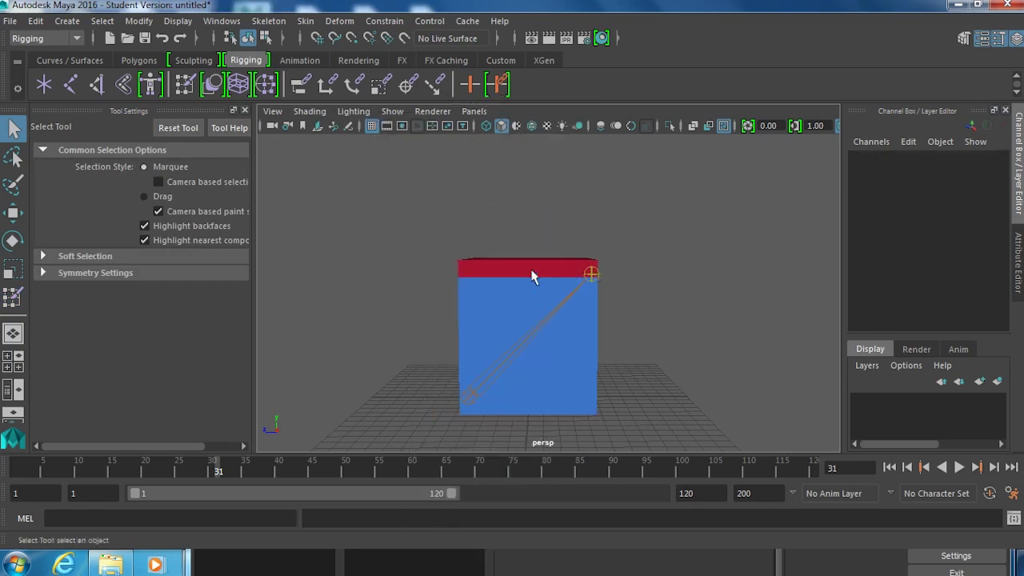
click(532, 276)
click(591, 273)
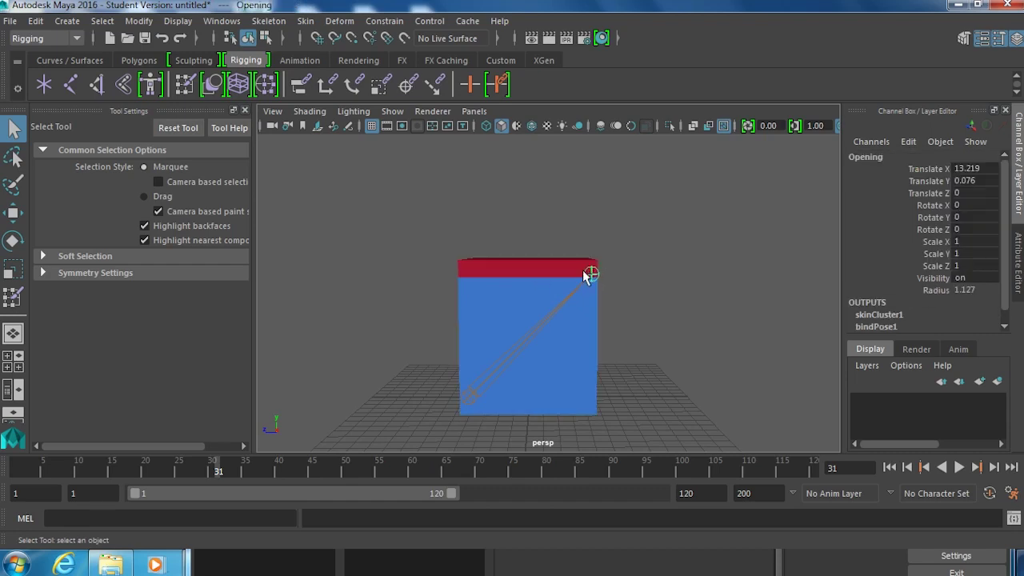
key(w)
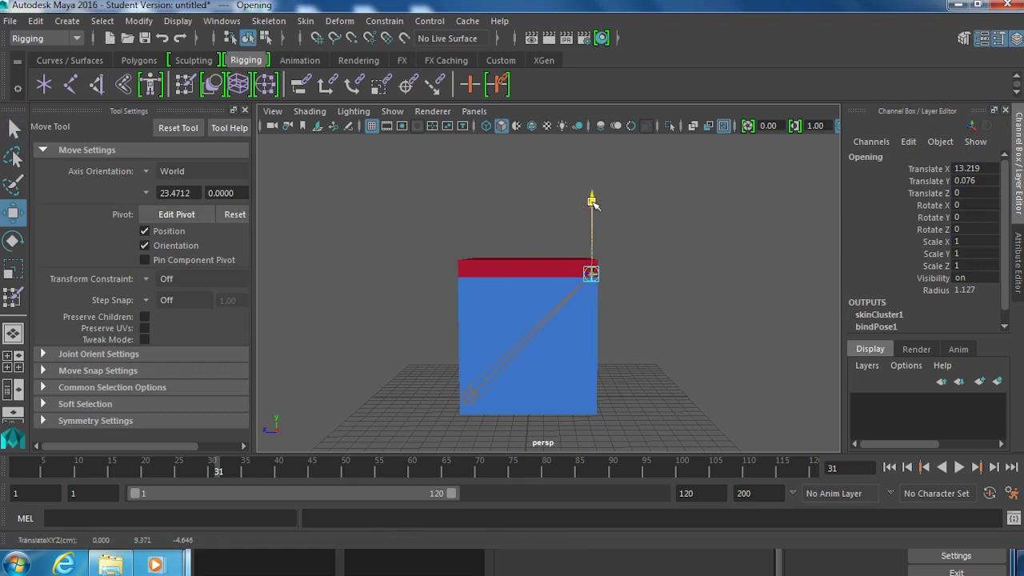
drag(592, 202, 602, 165)
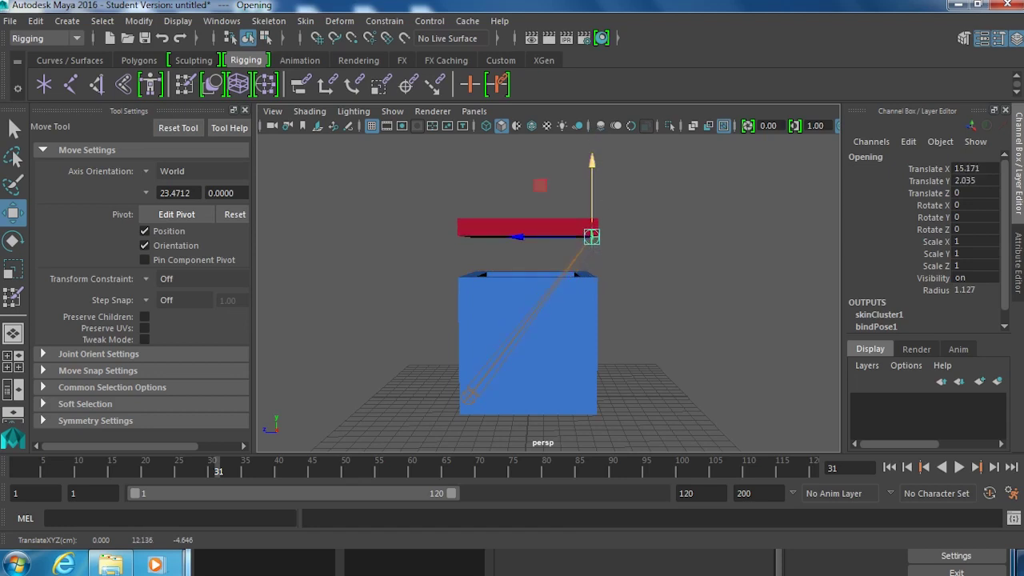
key(ctrl+z)
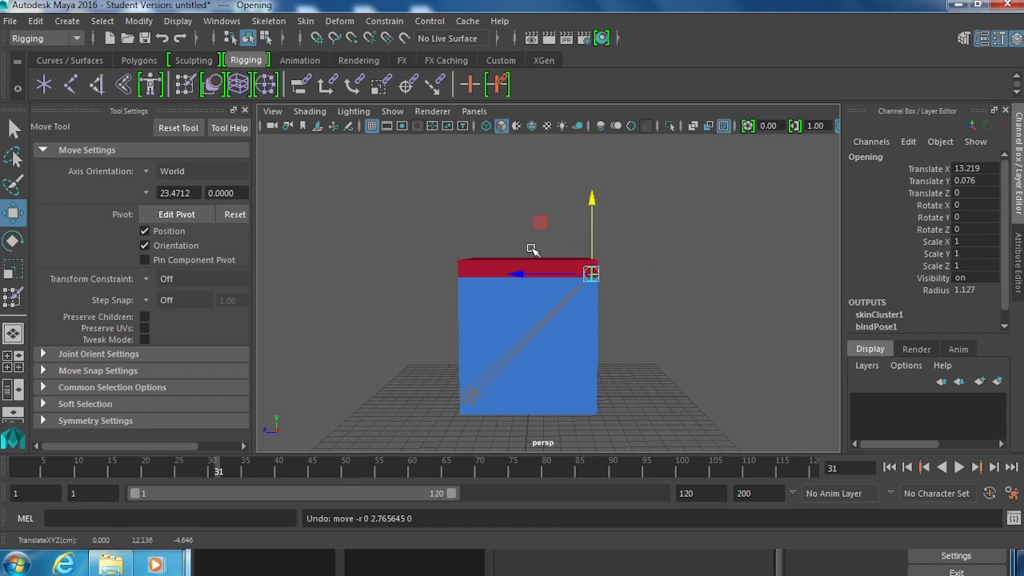
Step: Play and scrub the timeline, then stop at frame 81 with the lid closed
alt+drag(533, 248, 589, 315)
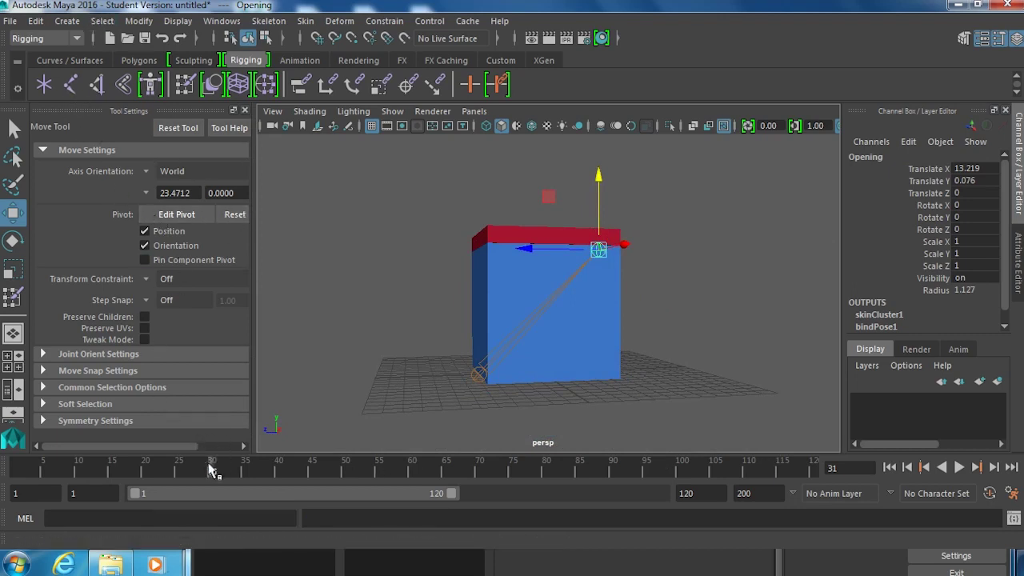
key(alt+v)
drag(186, 471, 796, 472)
key(alt+v)
key(alt+v)
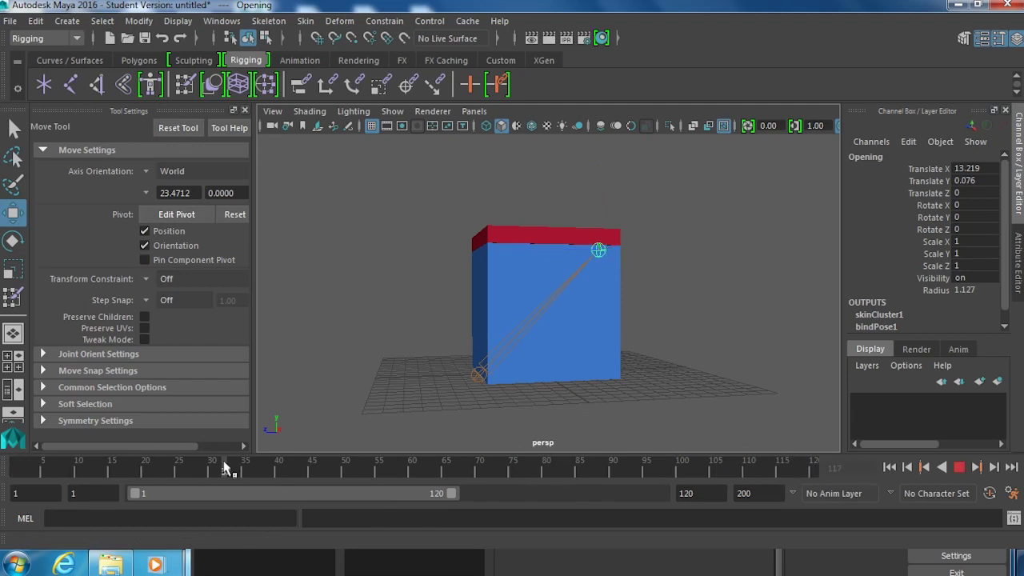
click(755, 470)
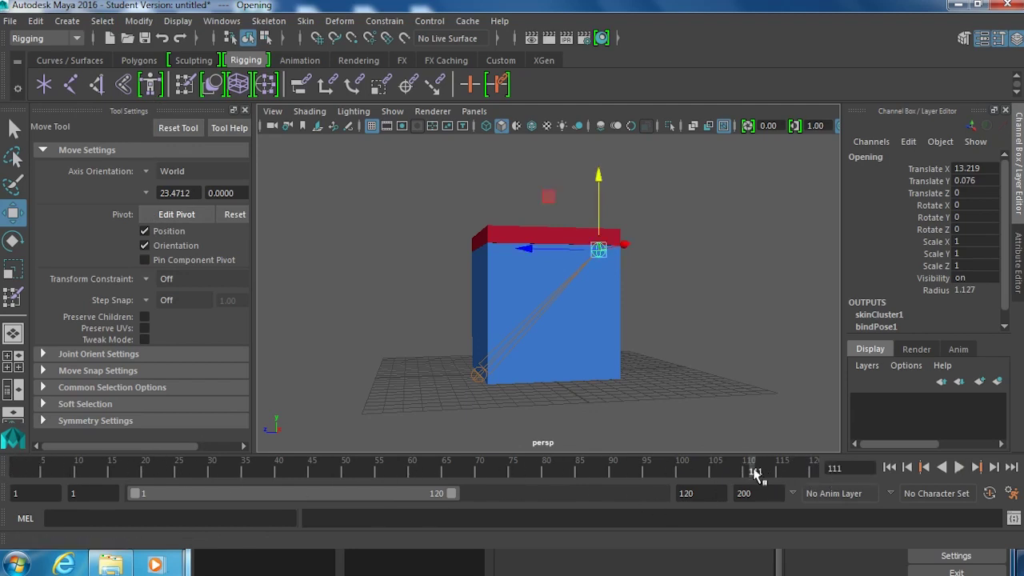
key(alt+v)
mouse_move(809, 468)
mouse_down()
mouse_move(402, 476)
mouse_move(816, 461)
mouse_up()
alt+drag(558, 305, 550, 325)
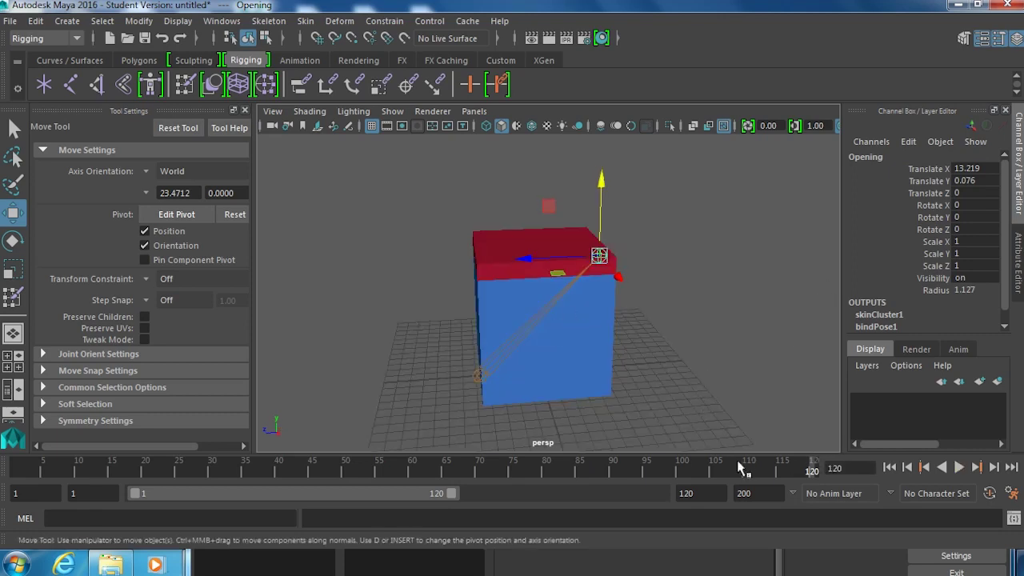
click(16, 471)
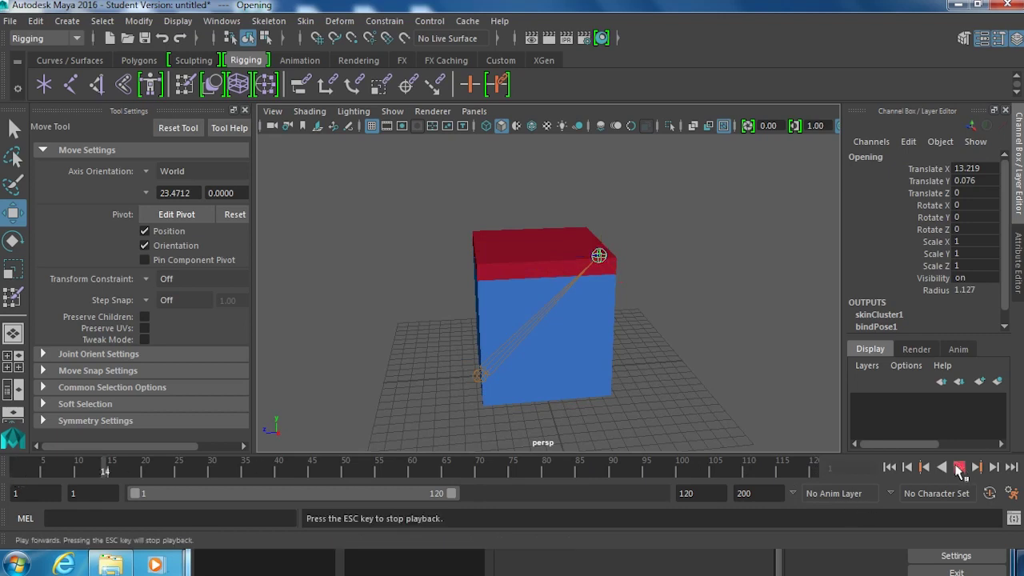
click(957, 468)
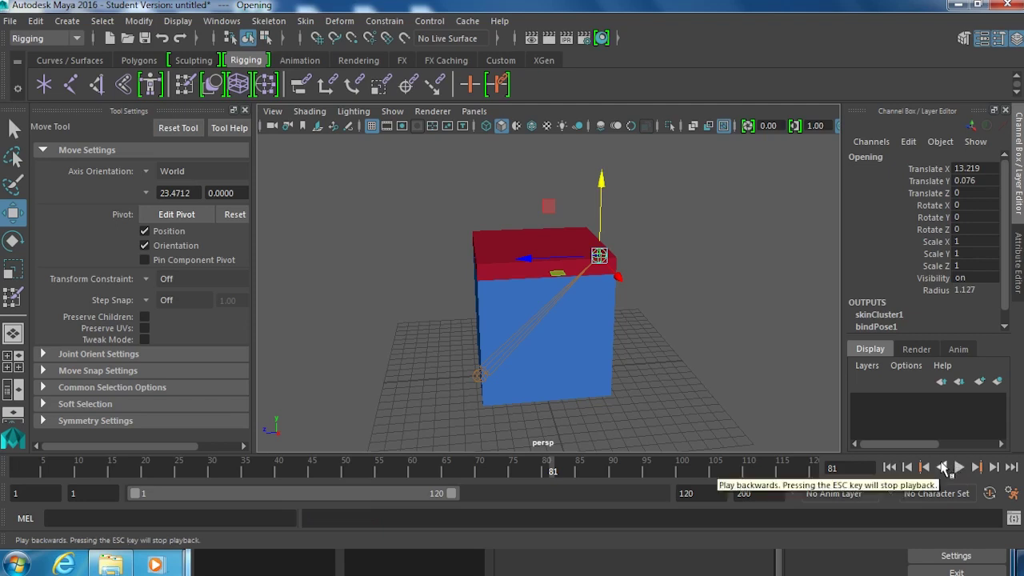
Step: Key the Opening control at frame 81, set end time 1000, and extend playback to frame 676
key(s)
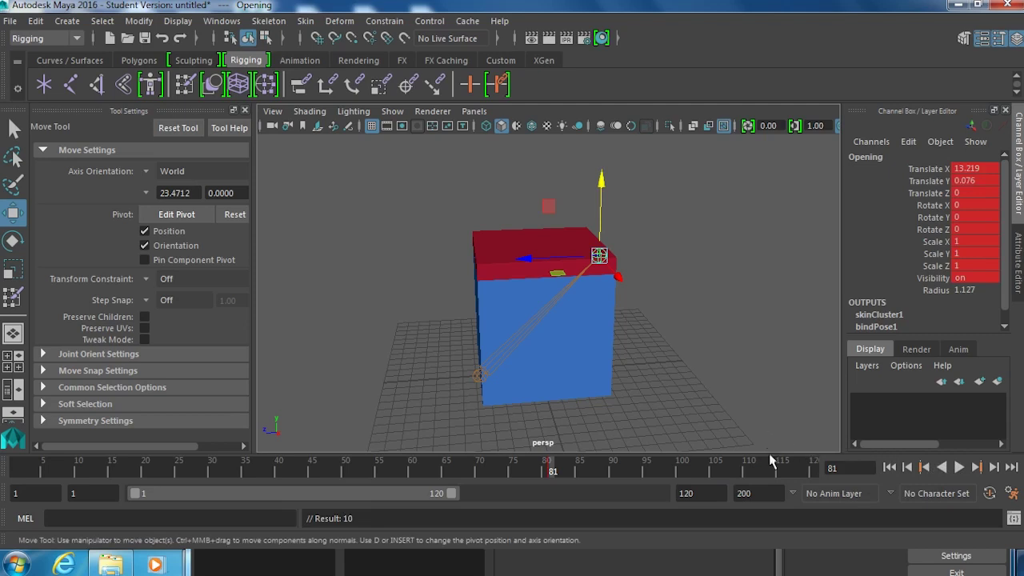
double_click(744, 493)
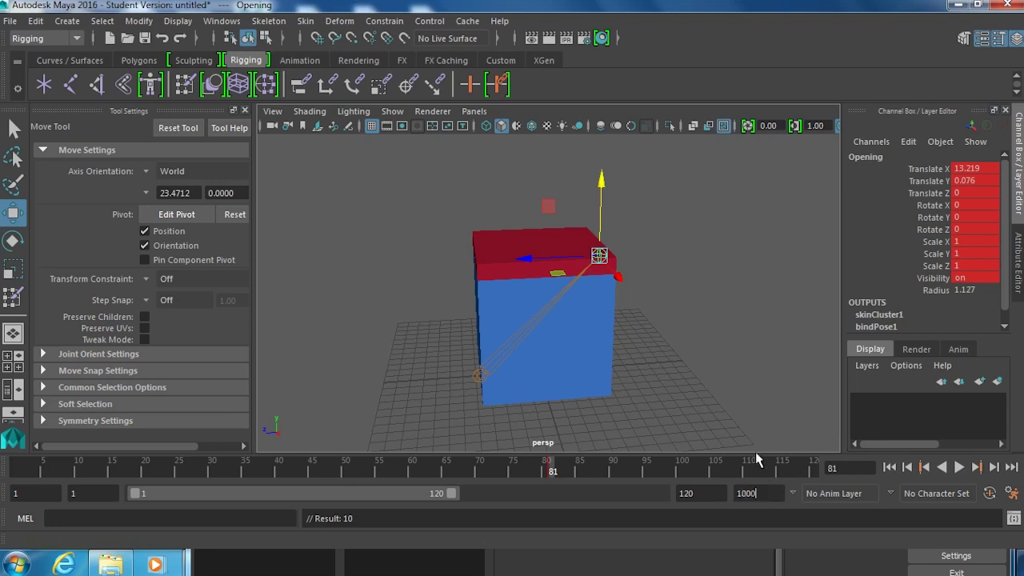
key(Return)
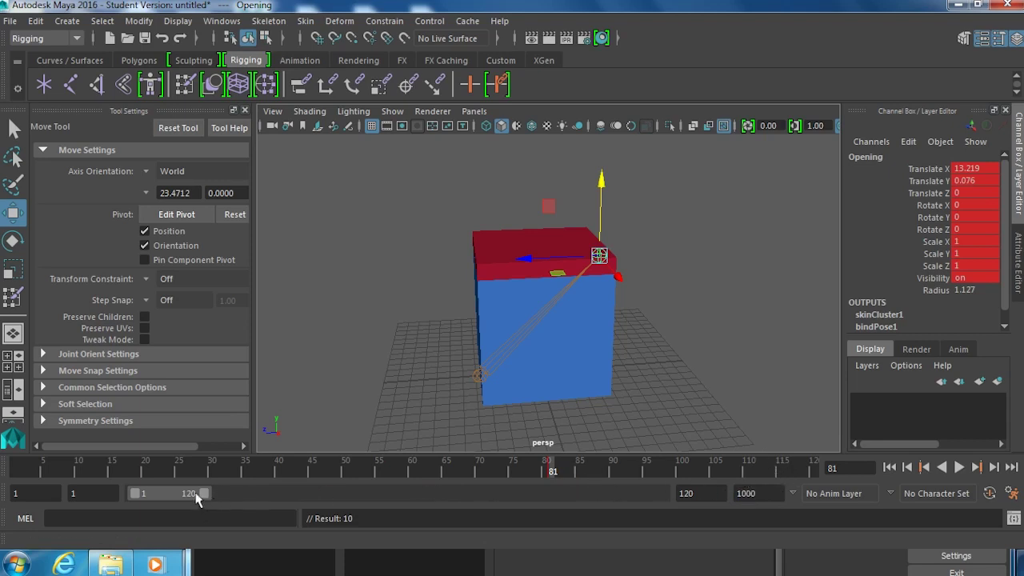
drag(196, 494, 505, 491)
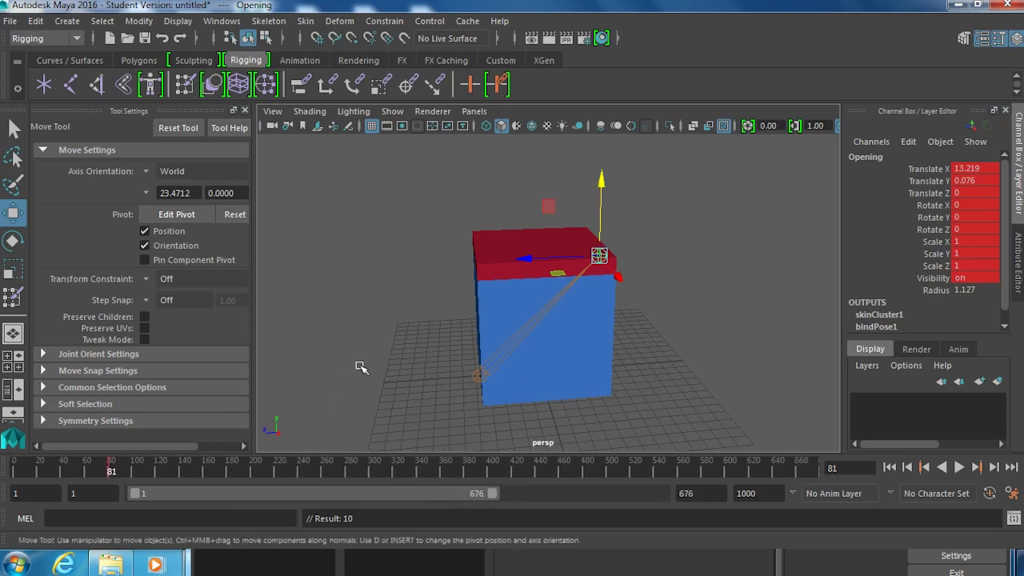
click(14, 471)
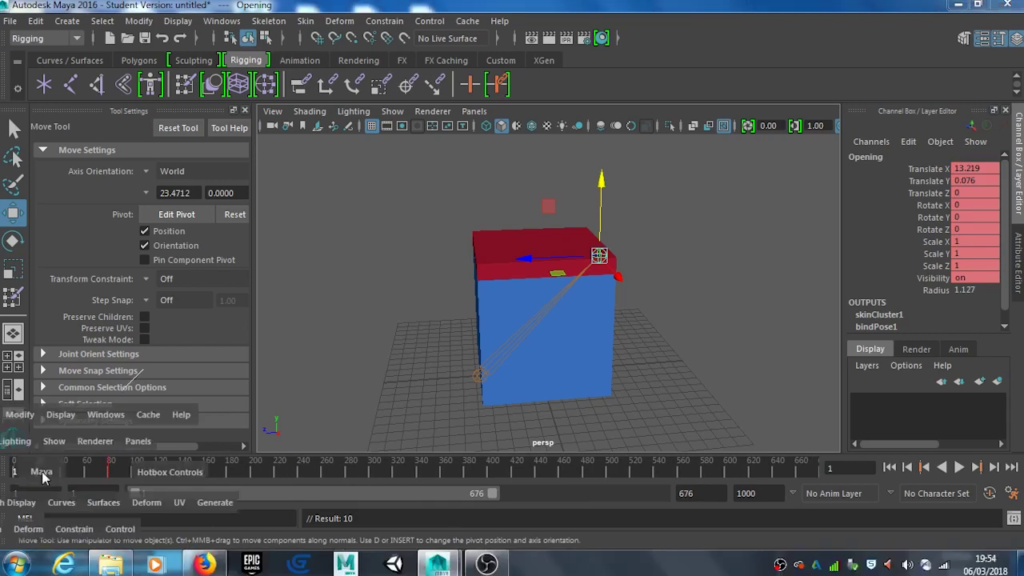
Step: Go to frame 175 and rotate the Opening joint to swing the lid partly open
click(959, 467)
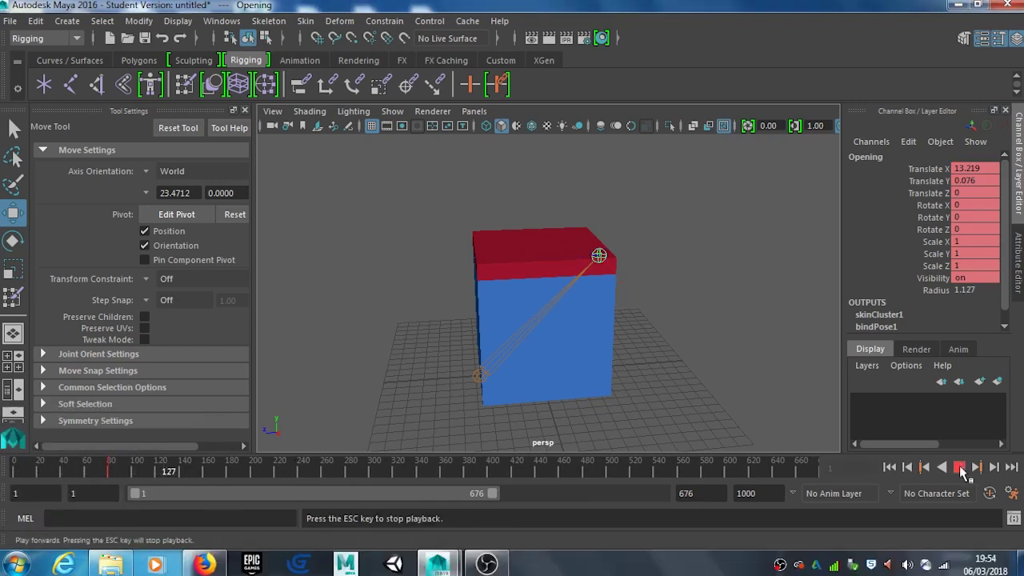
click(960, 468)
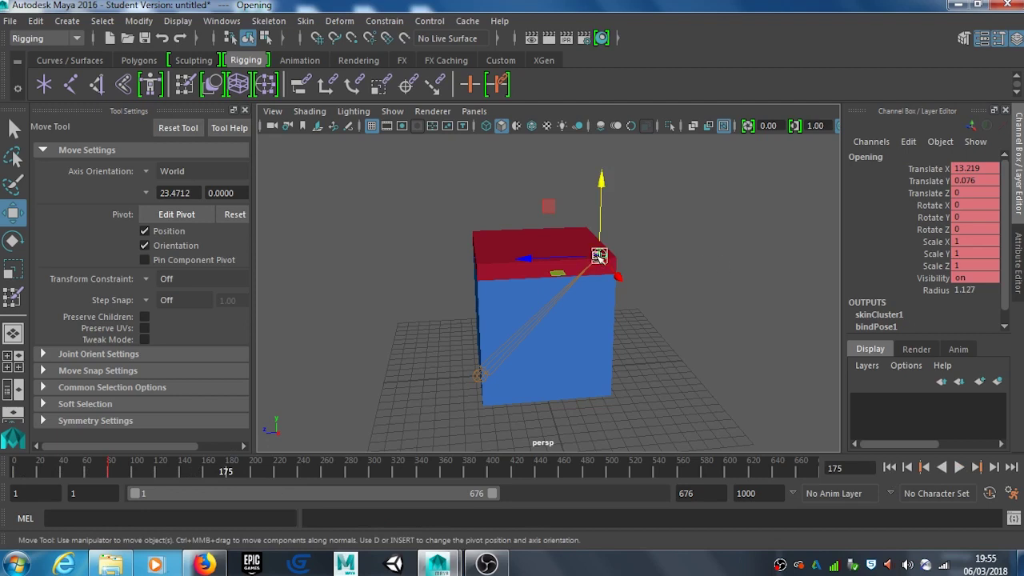
key(e)
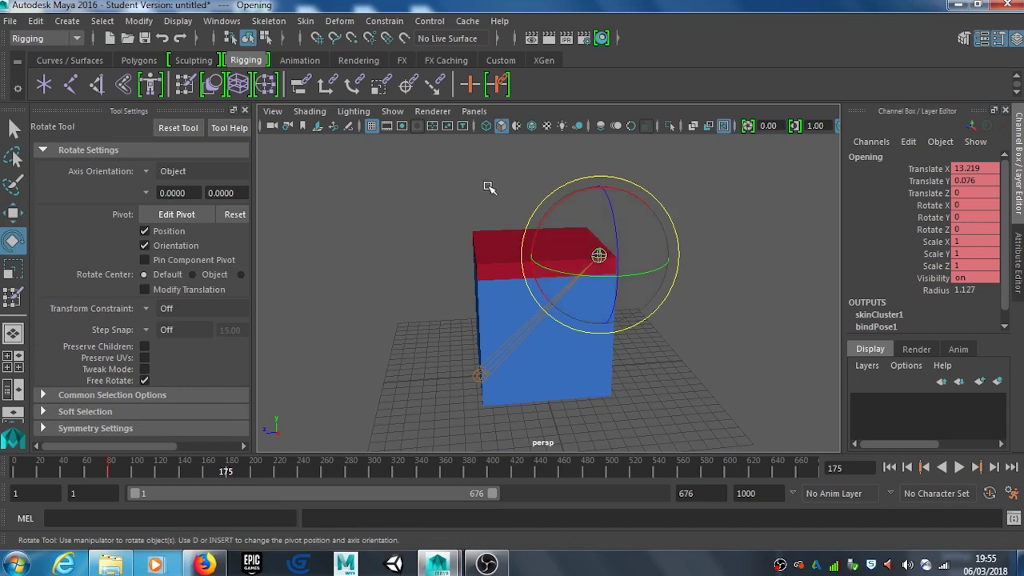
alt+drag(496, 194, 594, 256)
drag(645, 286, 617, 283)
drag(560, 225, 614, 240)
alt+drag(623, 320, 640, 256)
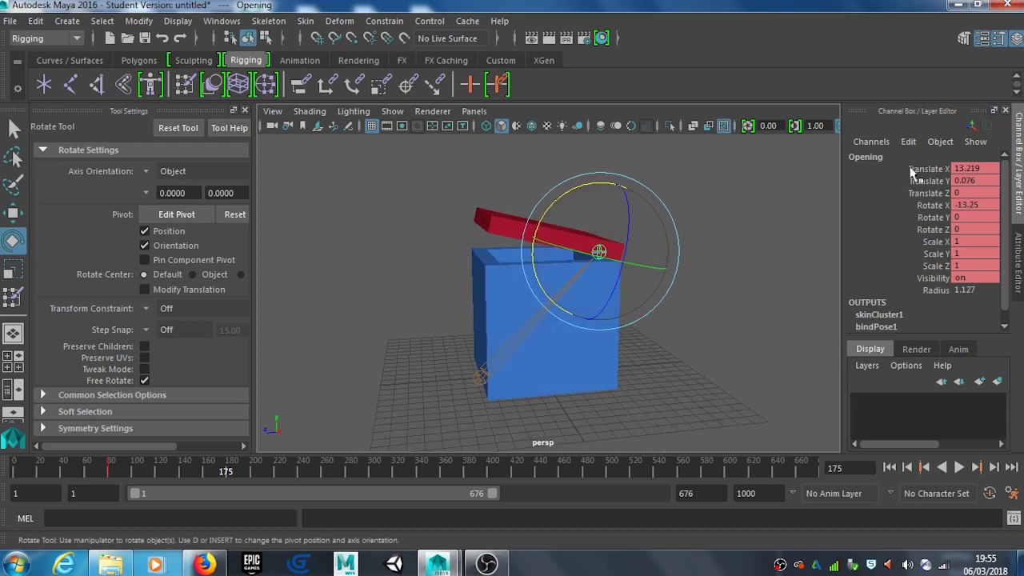
Step: Set Rotate X to -90, key it at frame 175, and return to frame 1
double_click(978, 205)
key(BackSpace)
text(-90)
key(Return)
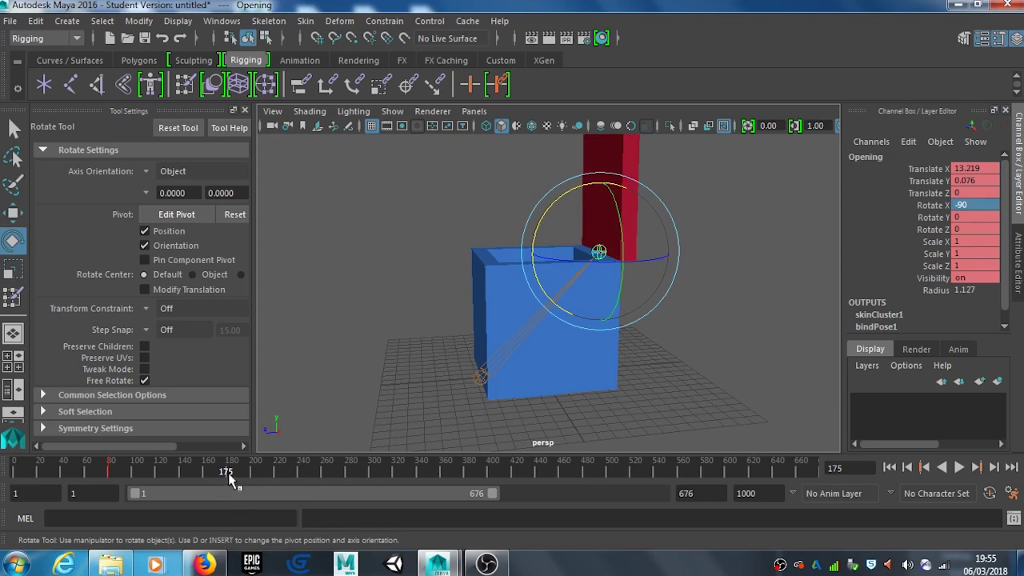
key(s)
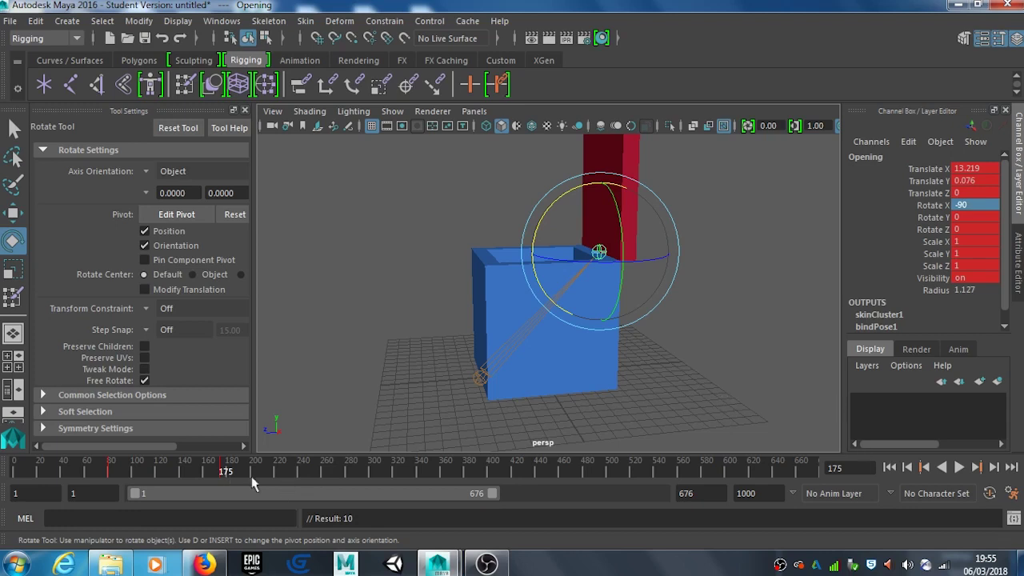
click(16, 471)
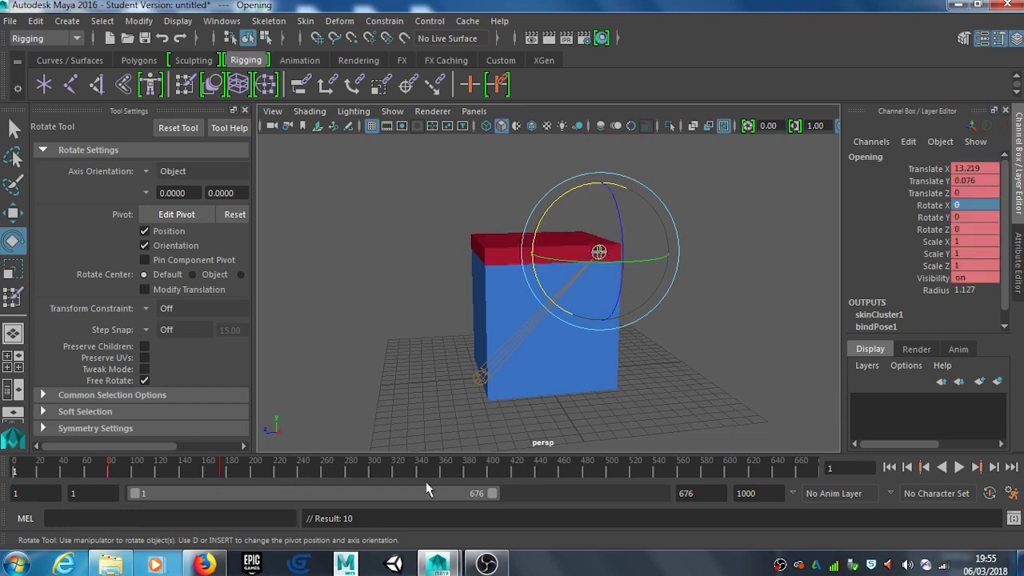
Step: Scrub and play the lid animation, stop near frame 258, then replay from frame 1
drag(101, 471, 16, 471)
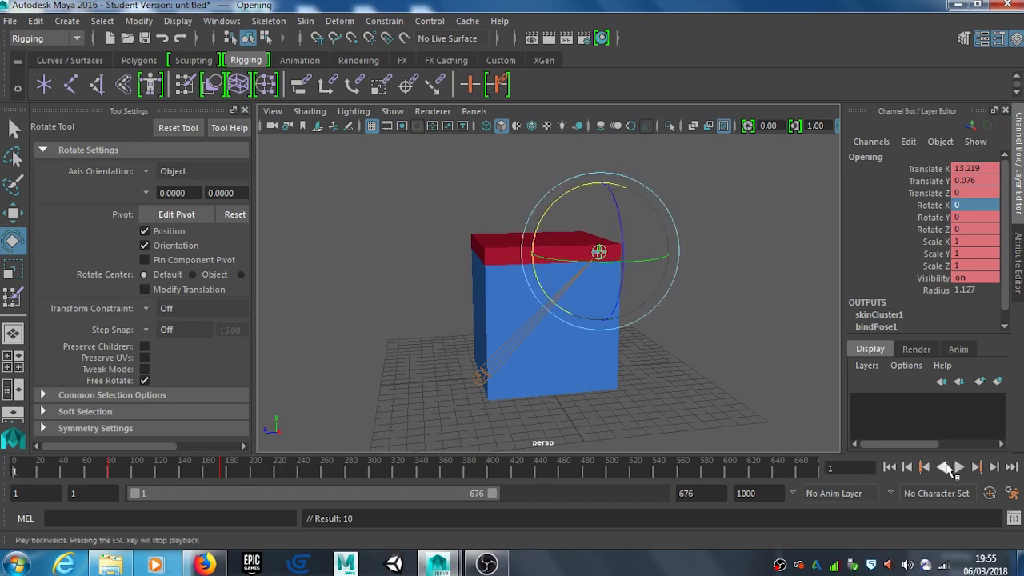
click(959, 468)
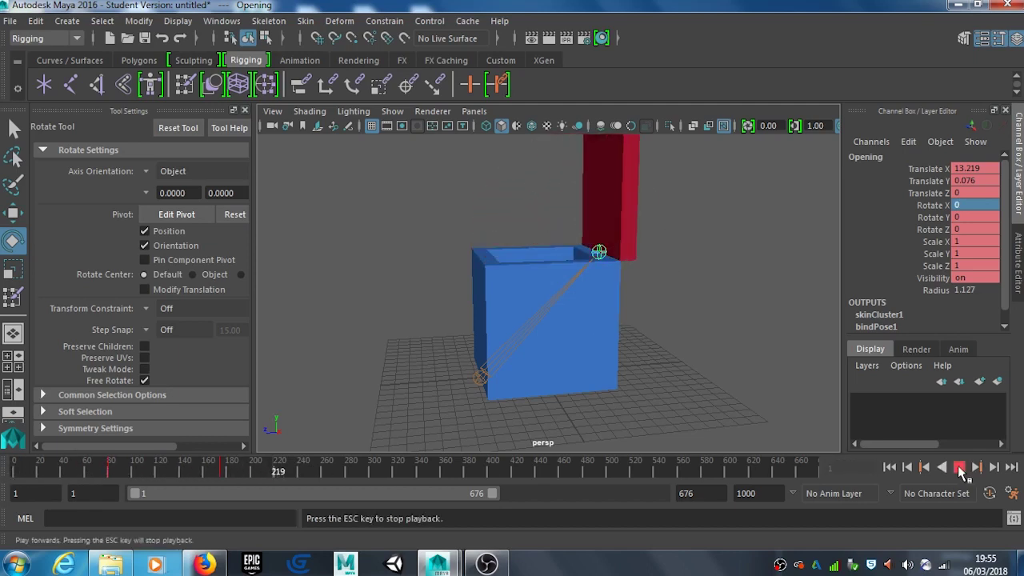
click(959, 468)
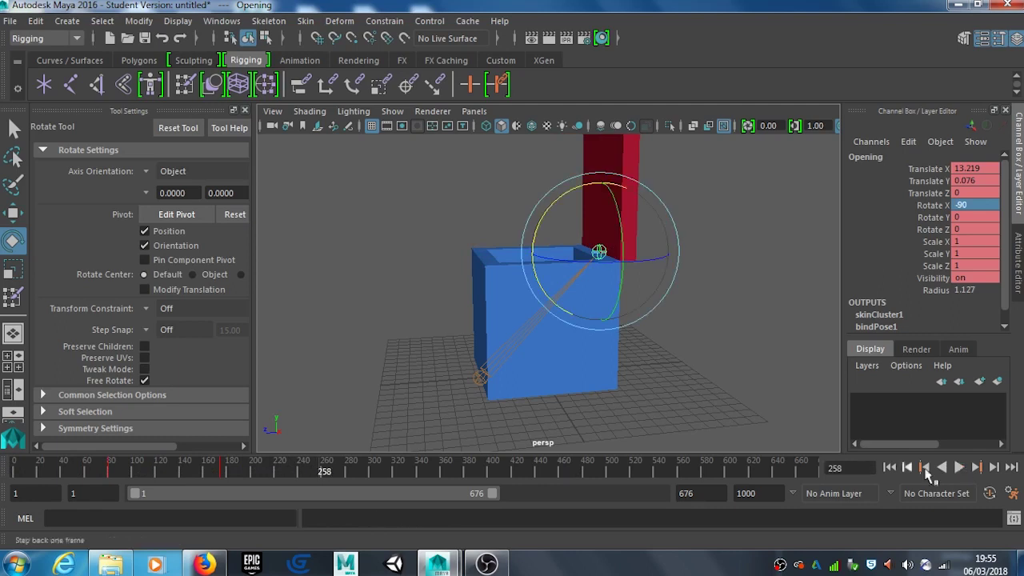
click(13, 472)
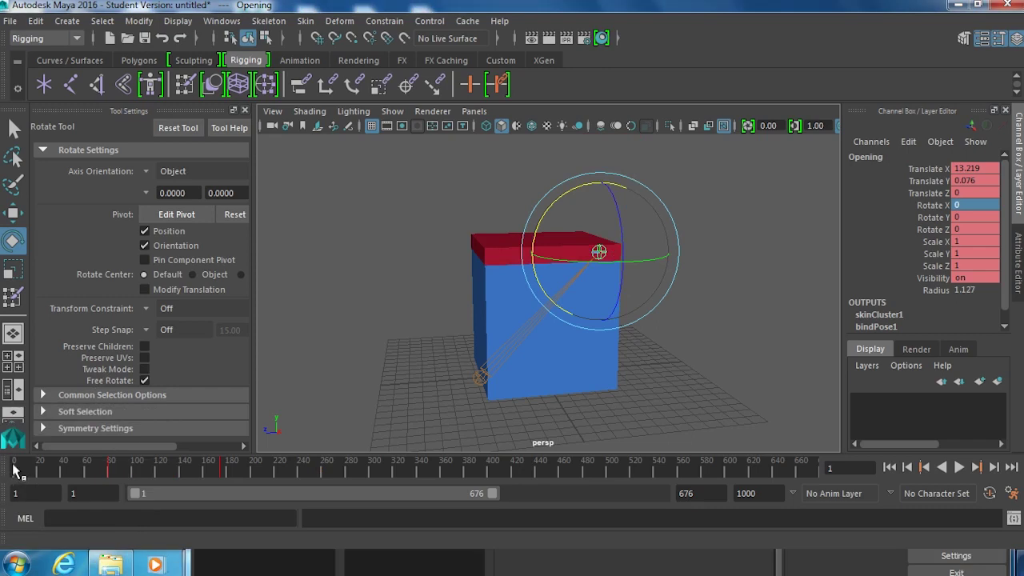
click(961, 468)
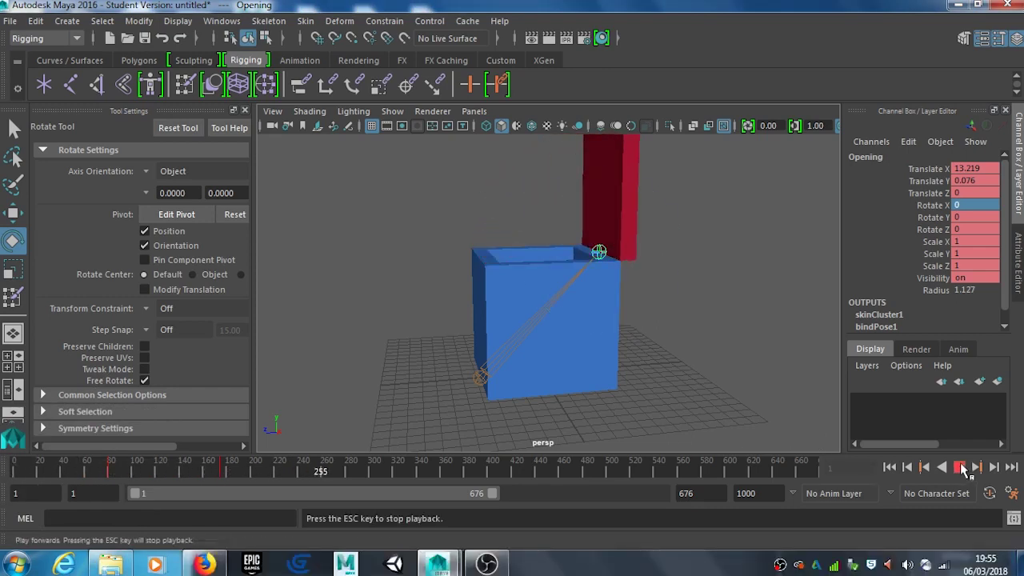
Step: Stop at frame 261, key the lid held open at -90, then play on to frame 355
click(963, 469)
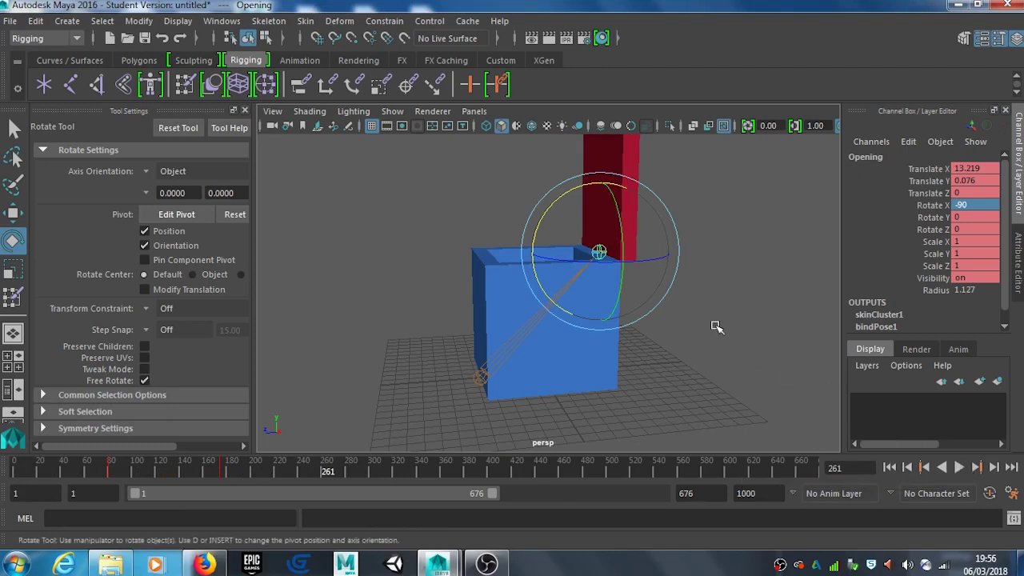
key(s)
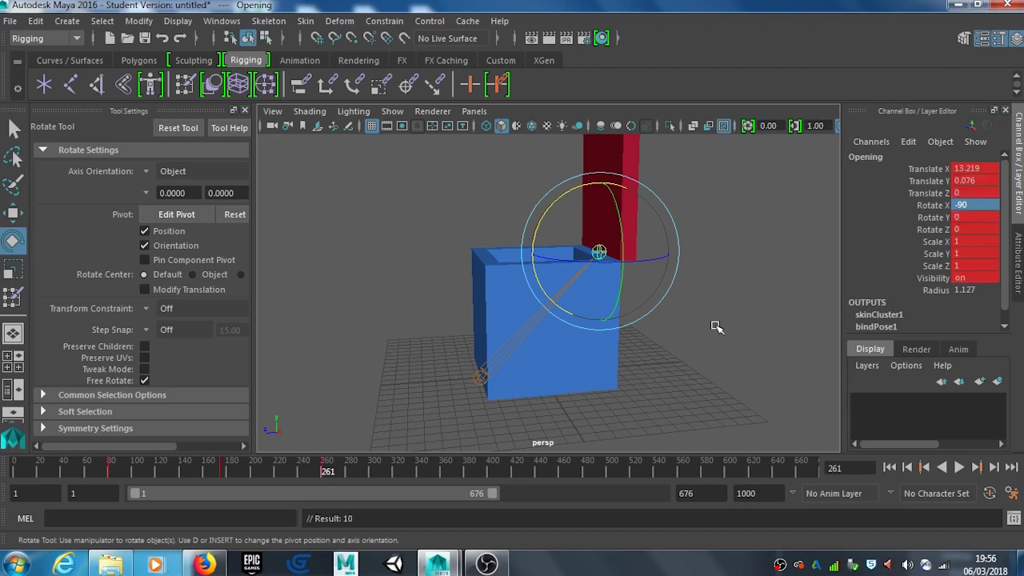
click(961, 468)
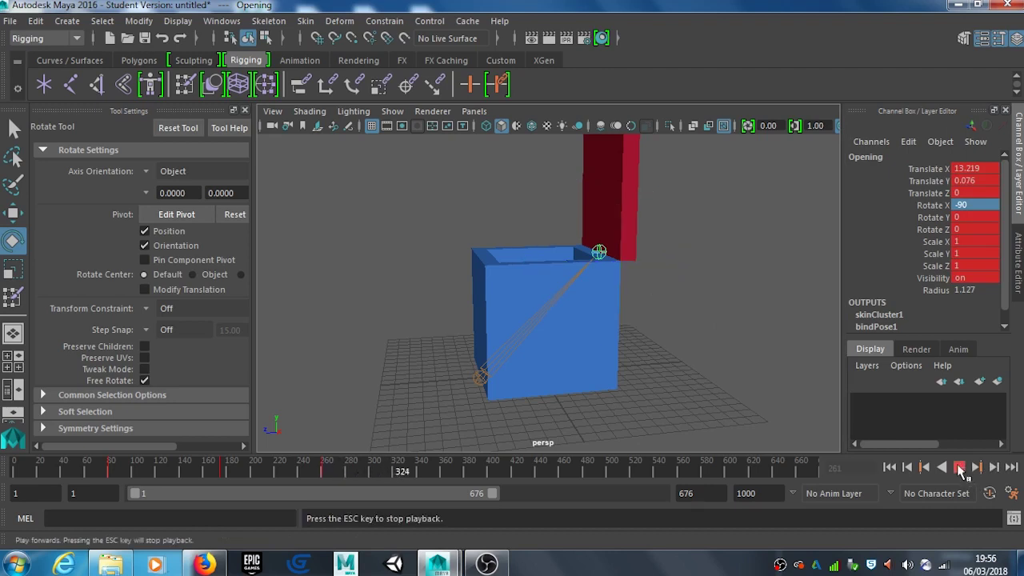
click(960, 468)
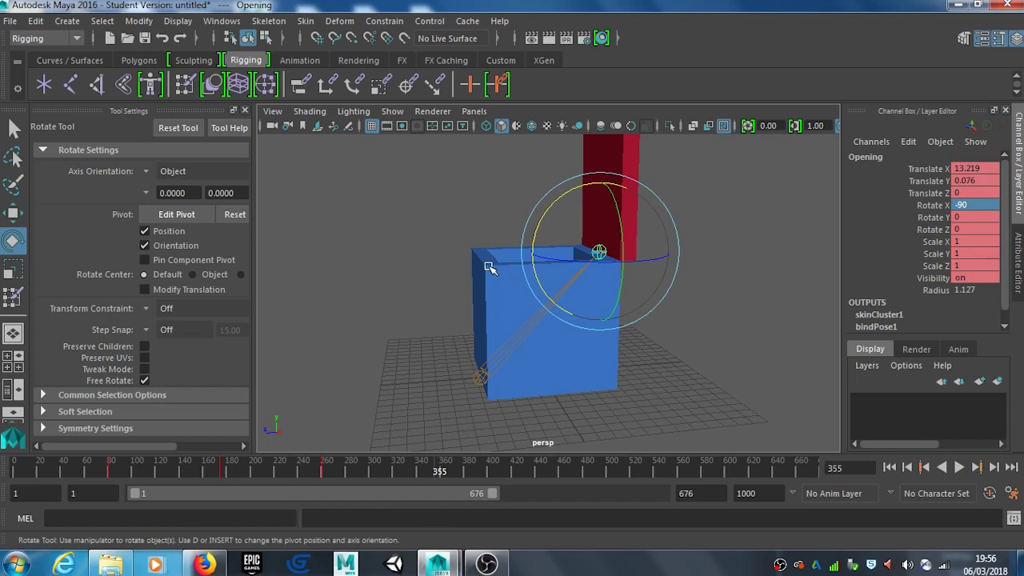
Step: Key the lid closed at Rotate X 0 on frame 355, then replay from frame 1
double_click(972, 206)
key(Return)
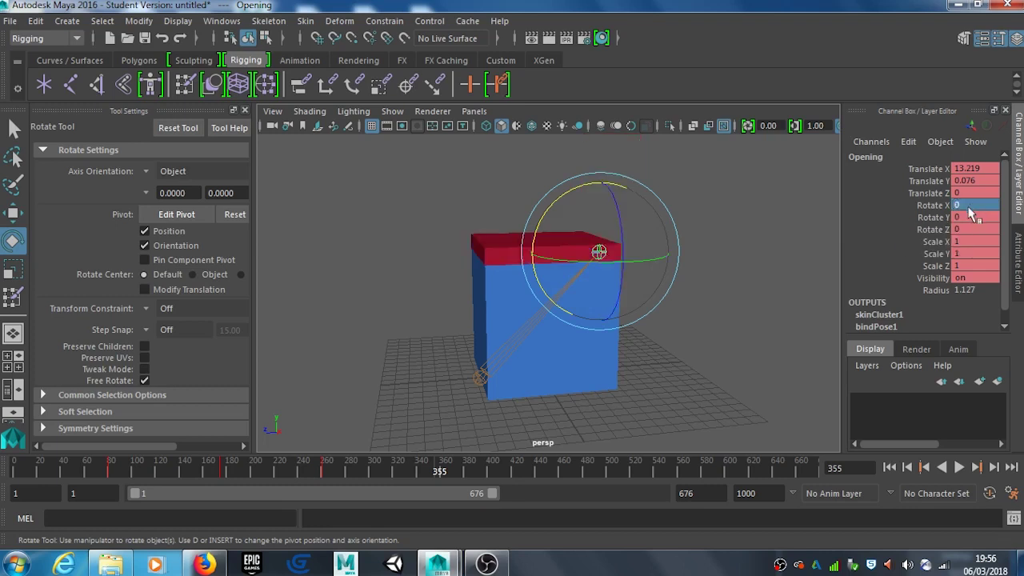
key(s)
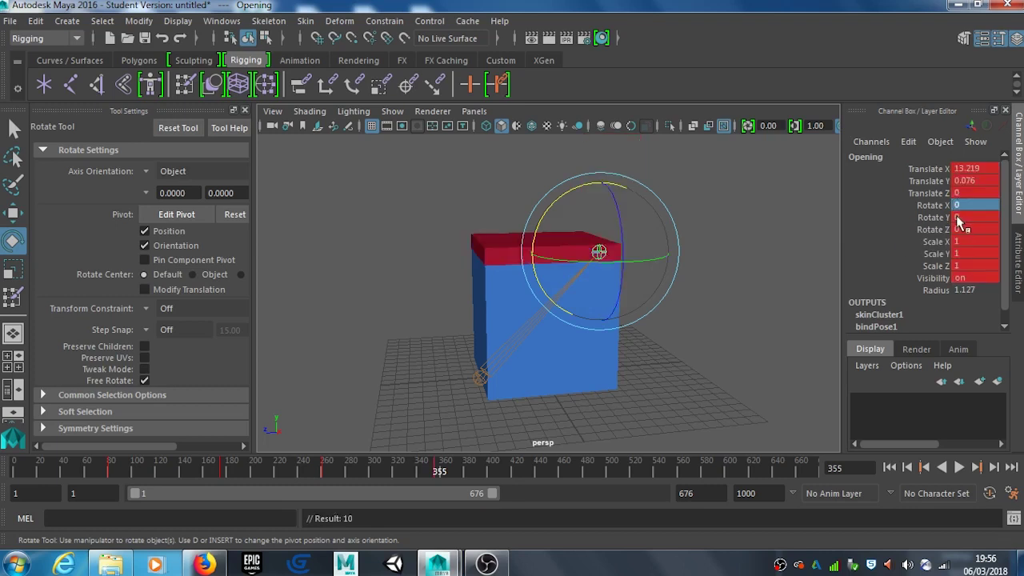
click(12, 471)
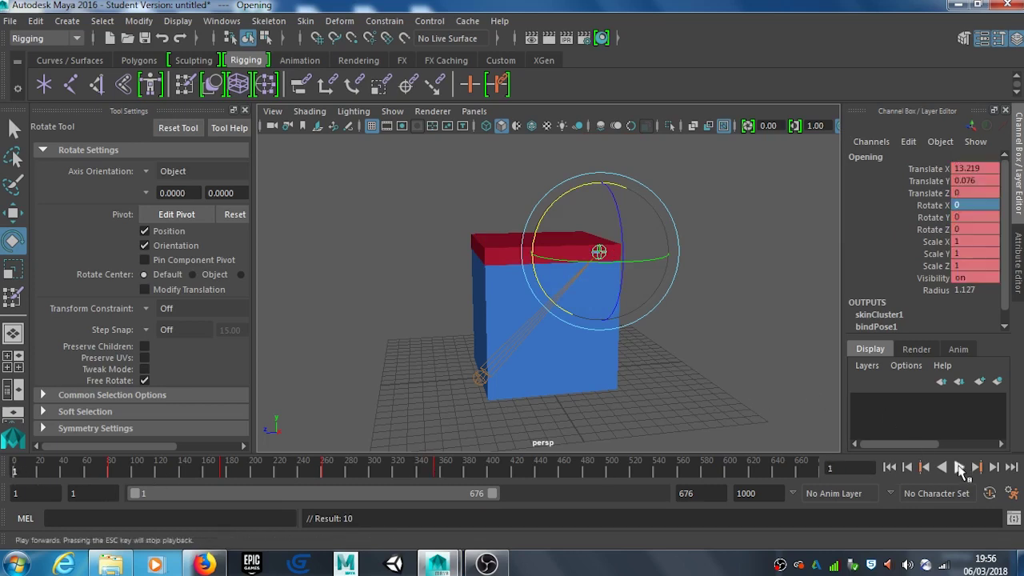
click(960, 468)
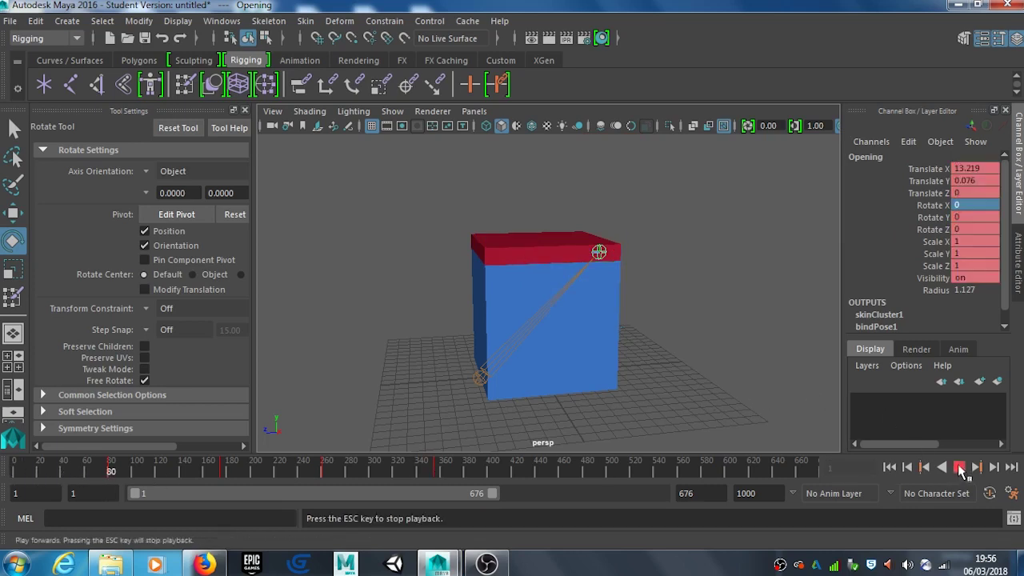